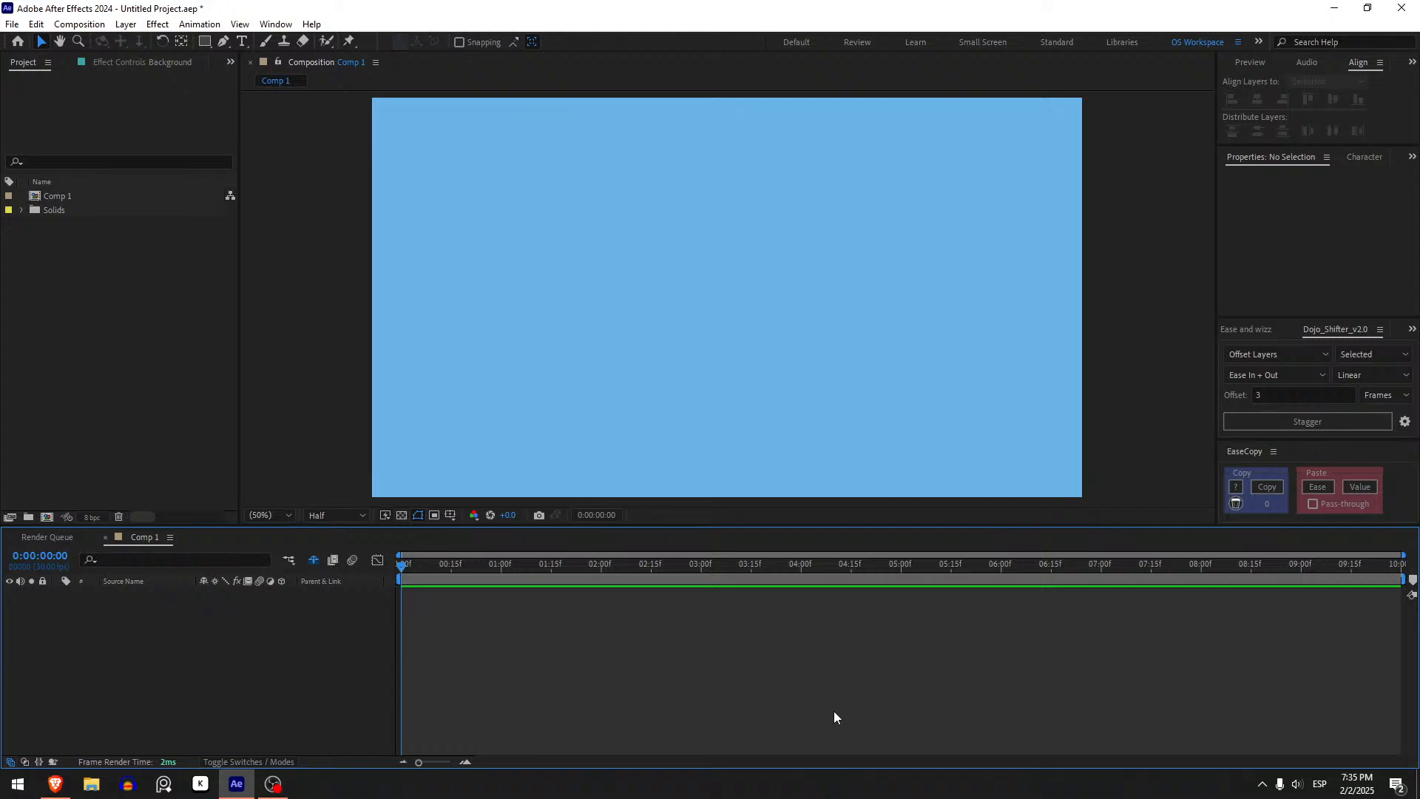
# Step: Draw a nearly square rectangle above and to the right of the composition's center, with fill color FFFFFF and no stroke
pyautogui.click(204, 41)
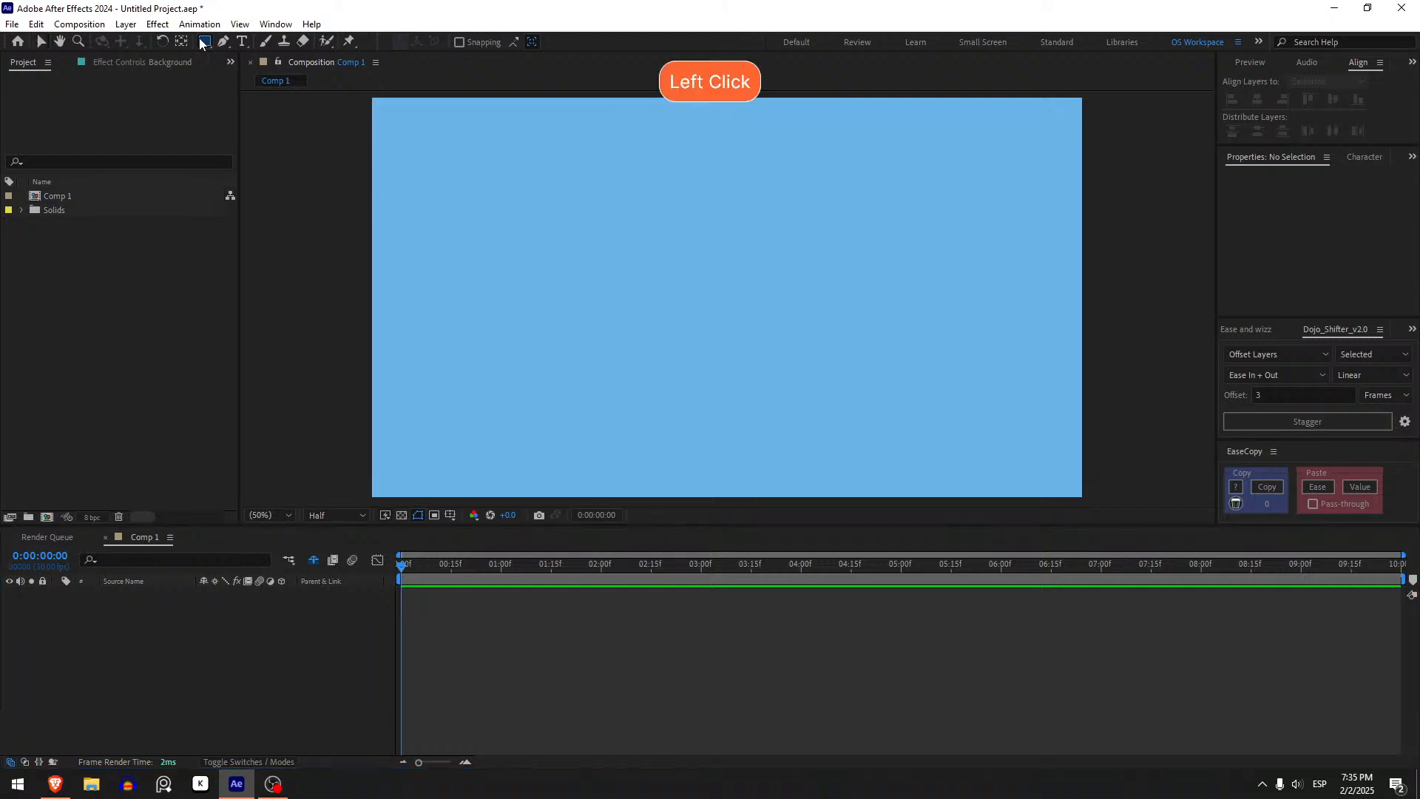
pyautogui.moveTo(778, 283); pyautogui.dragTo(878, 189)
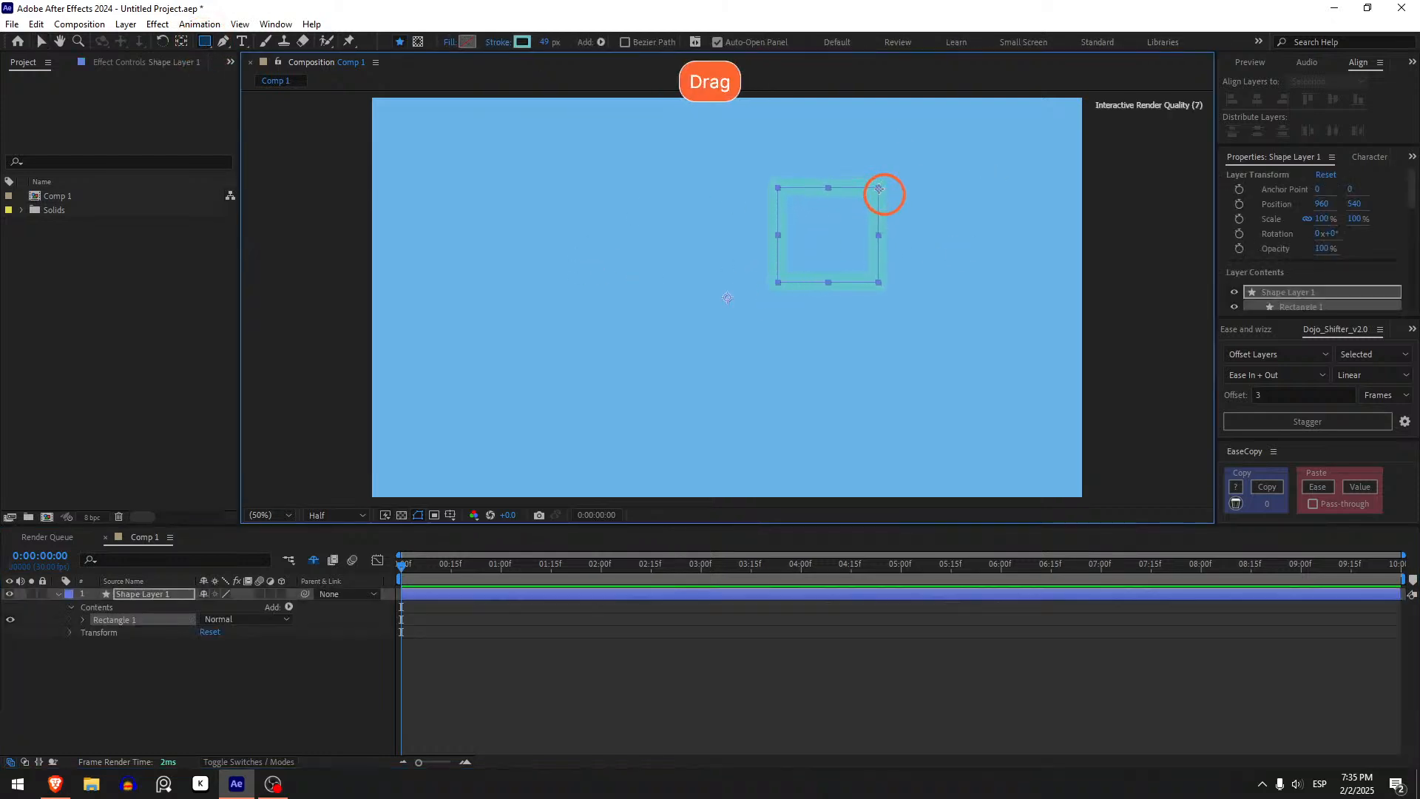
pyautogui.click(466, 42)
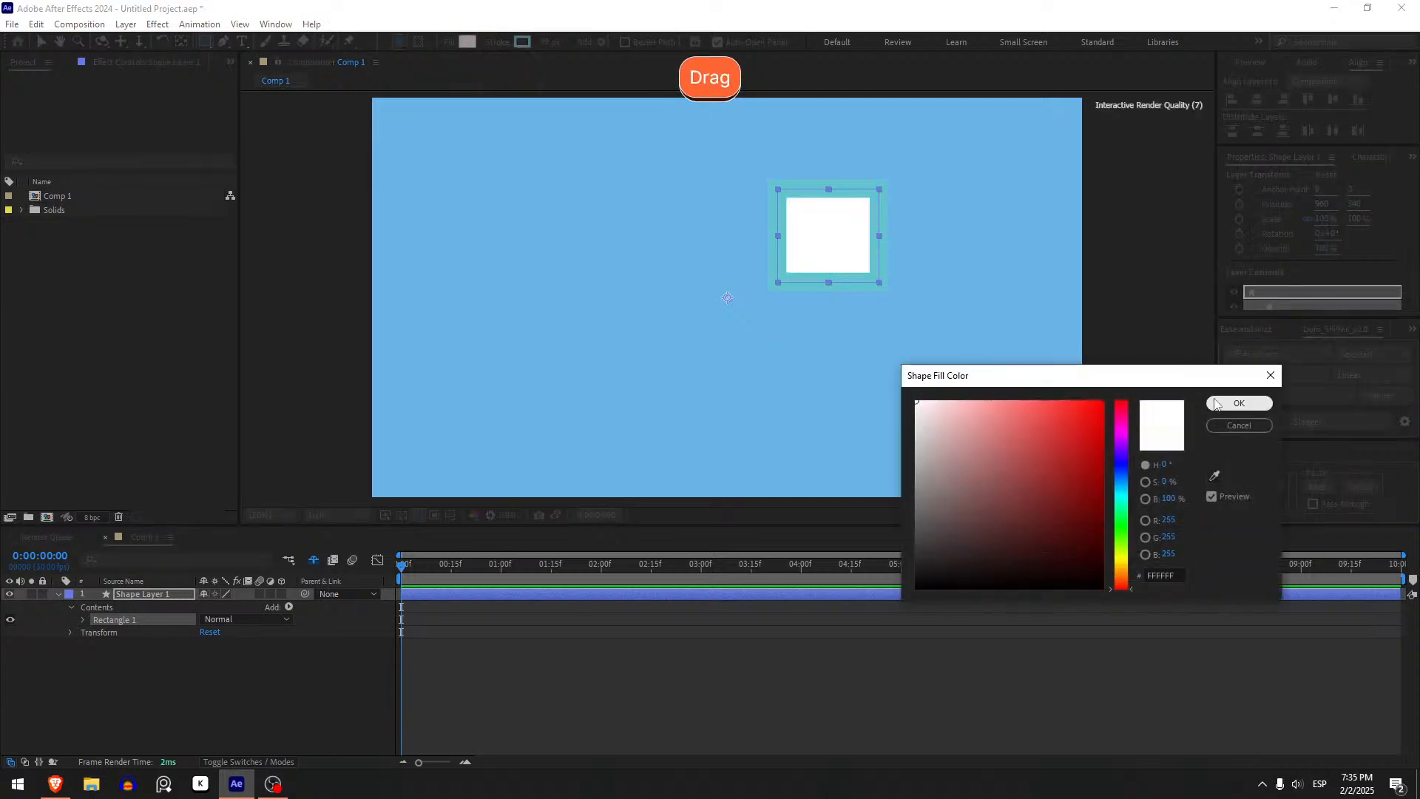
pyautogui.click(1238, 403)
pyautogui.click(497, 43)
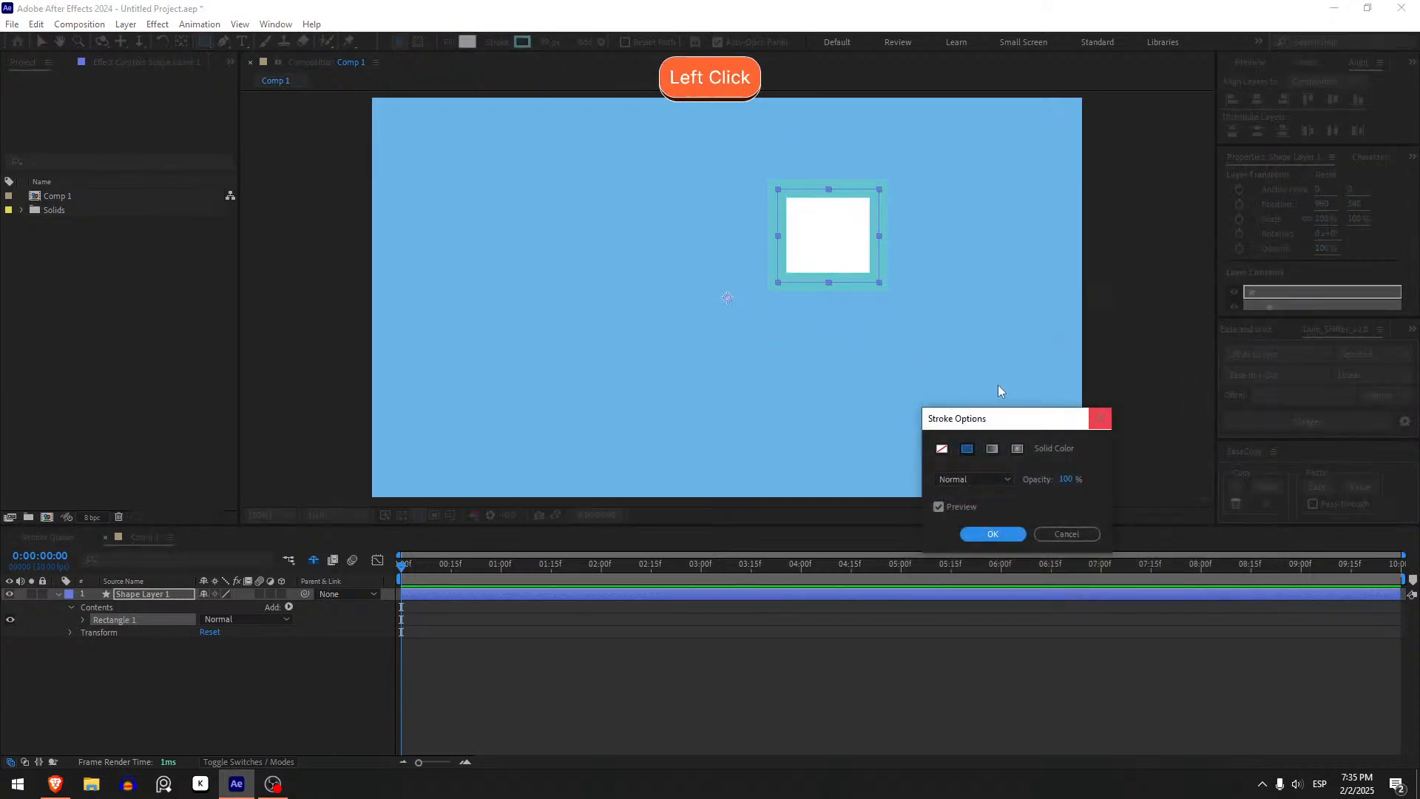
pyautogui.click(942, 447)
pyautogui.click(989, 532)
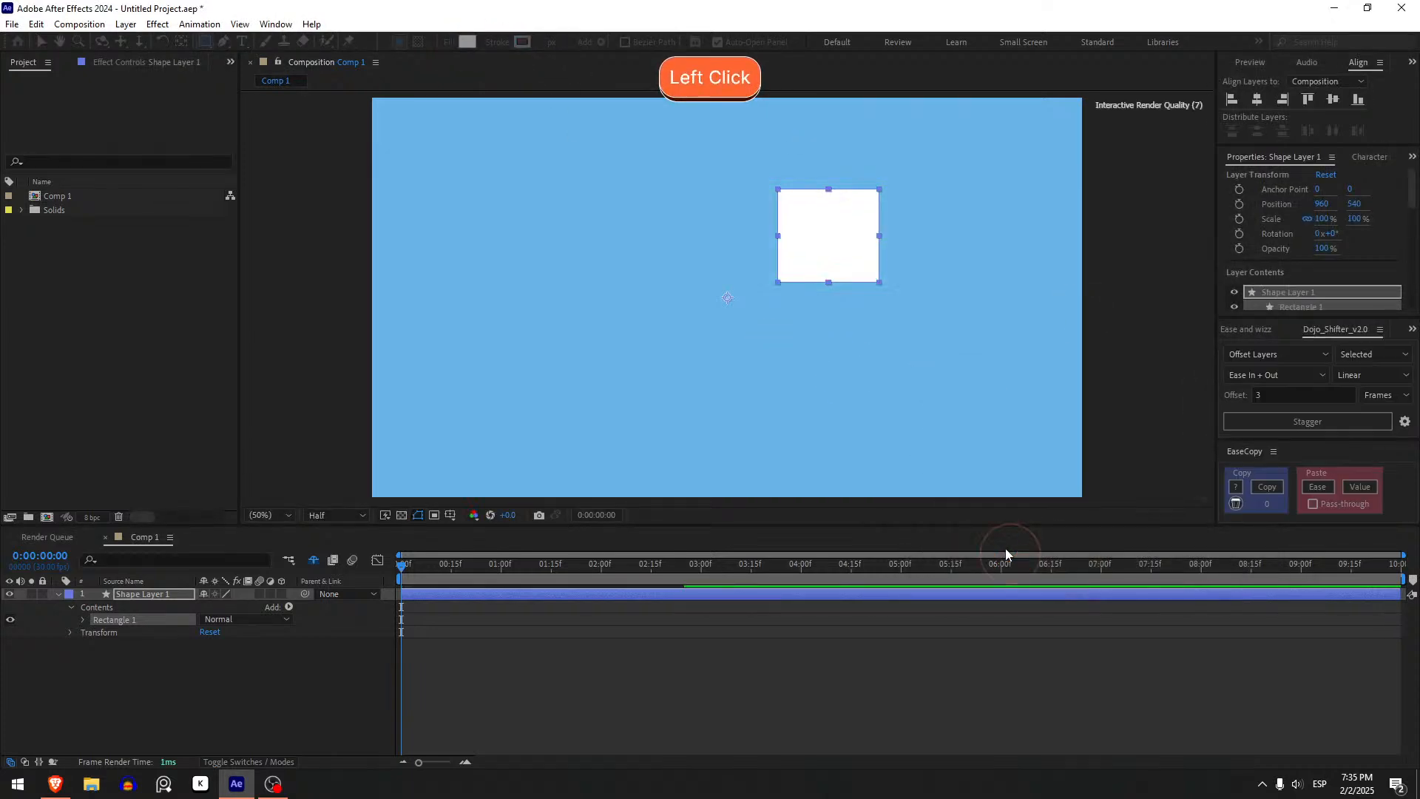
# Step: Align the shape layer to the composition's horizontal and vertical center
pyautogui.click(171, 593)
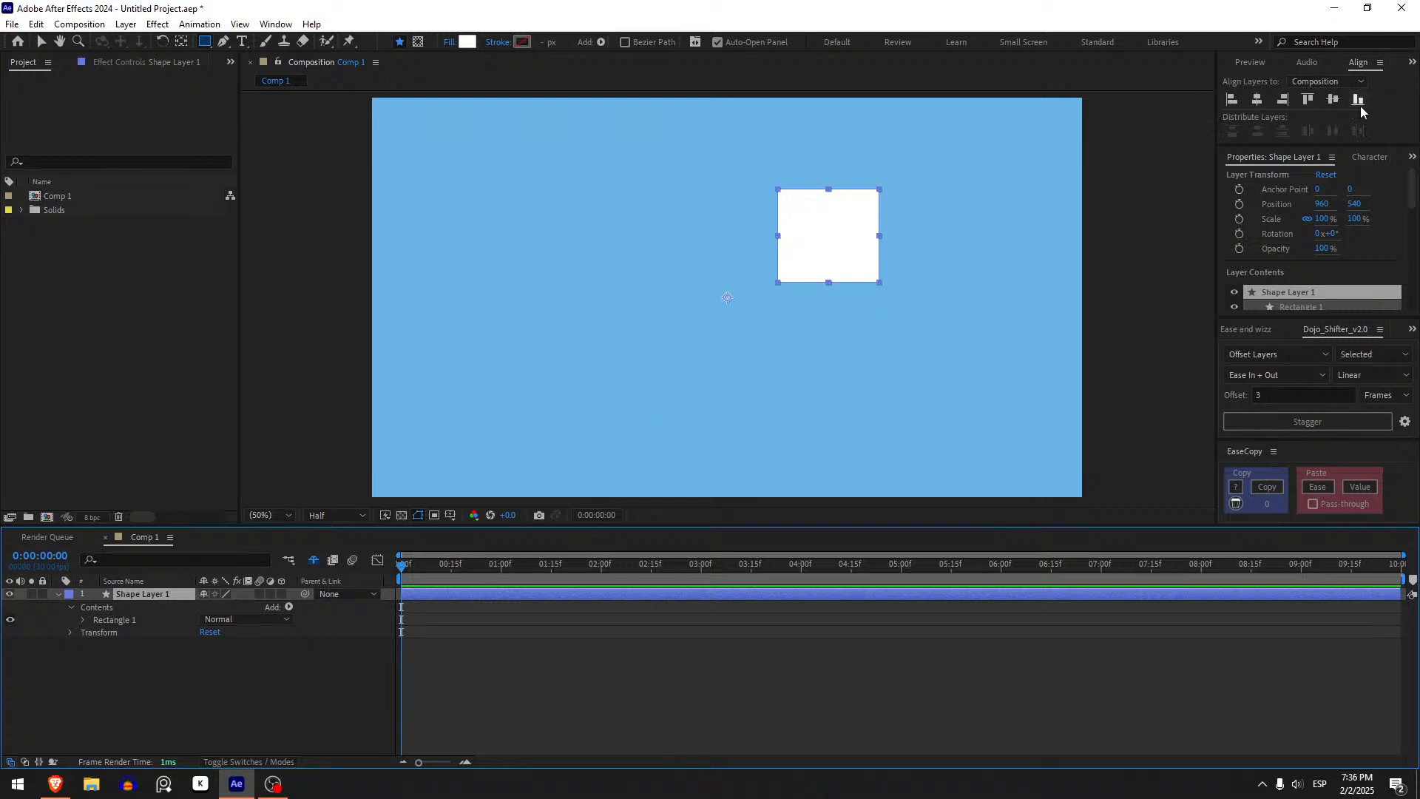
pyautogui.click(283, 25)
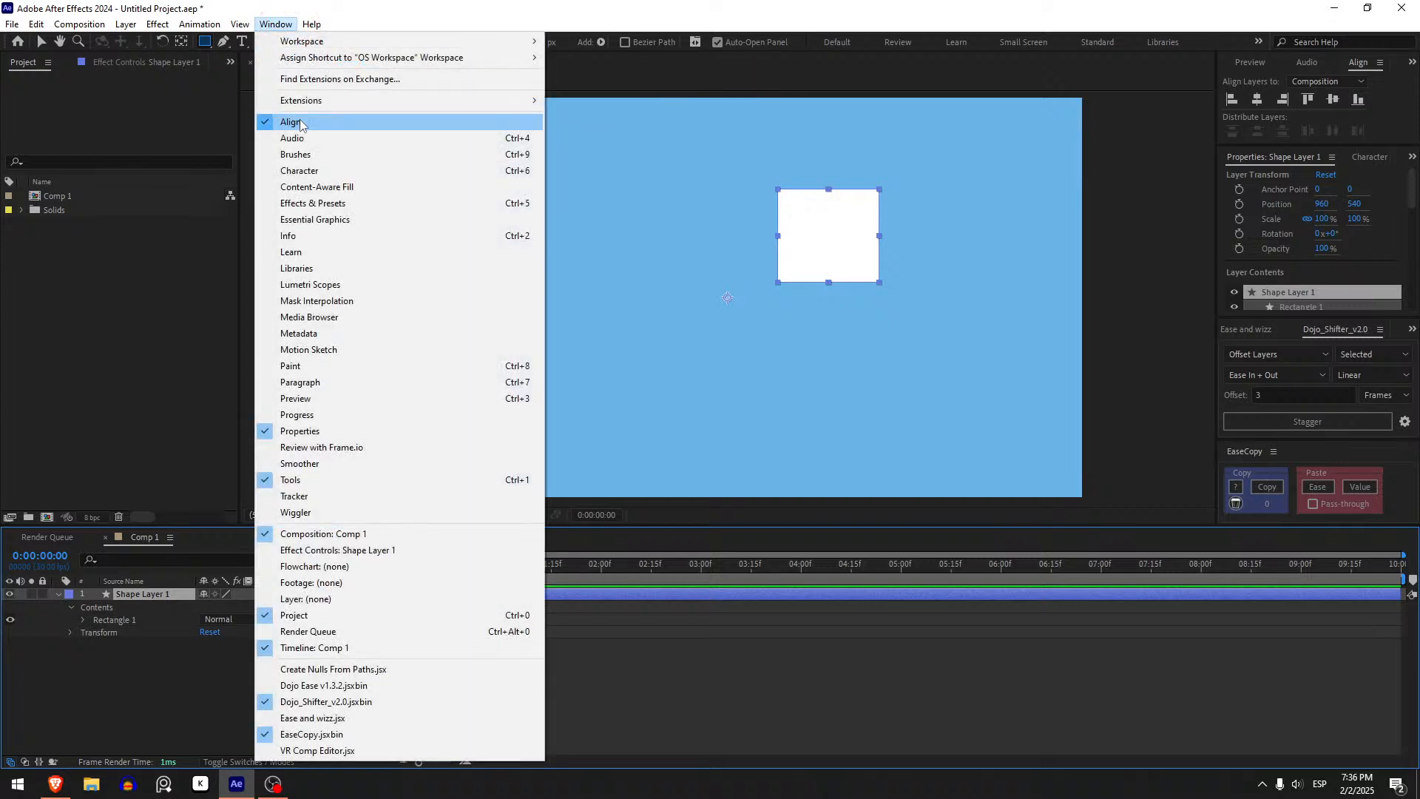
pyautogui.click(1383, 103)
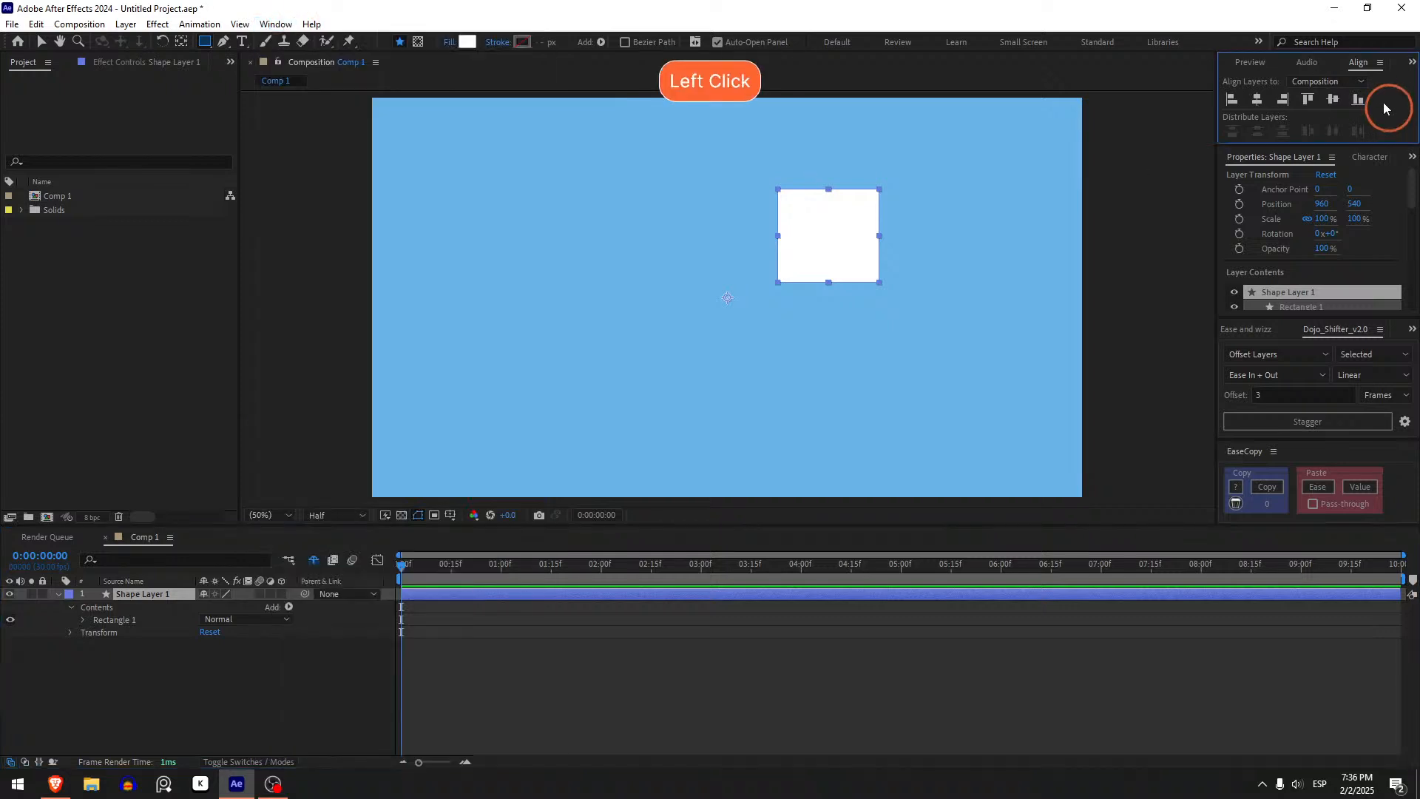
pyautogui.click(1256, 101)
pyautogui.click(1333, 100)
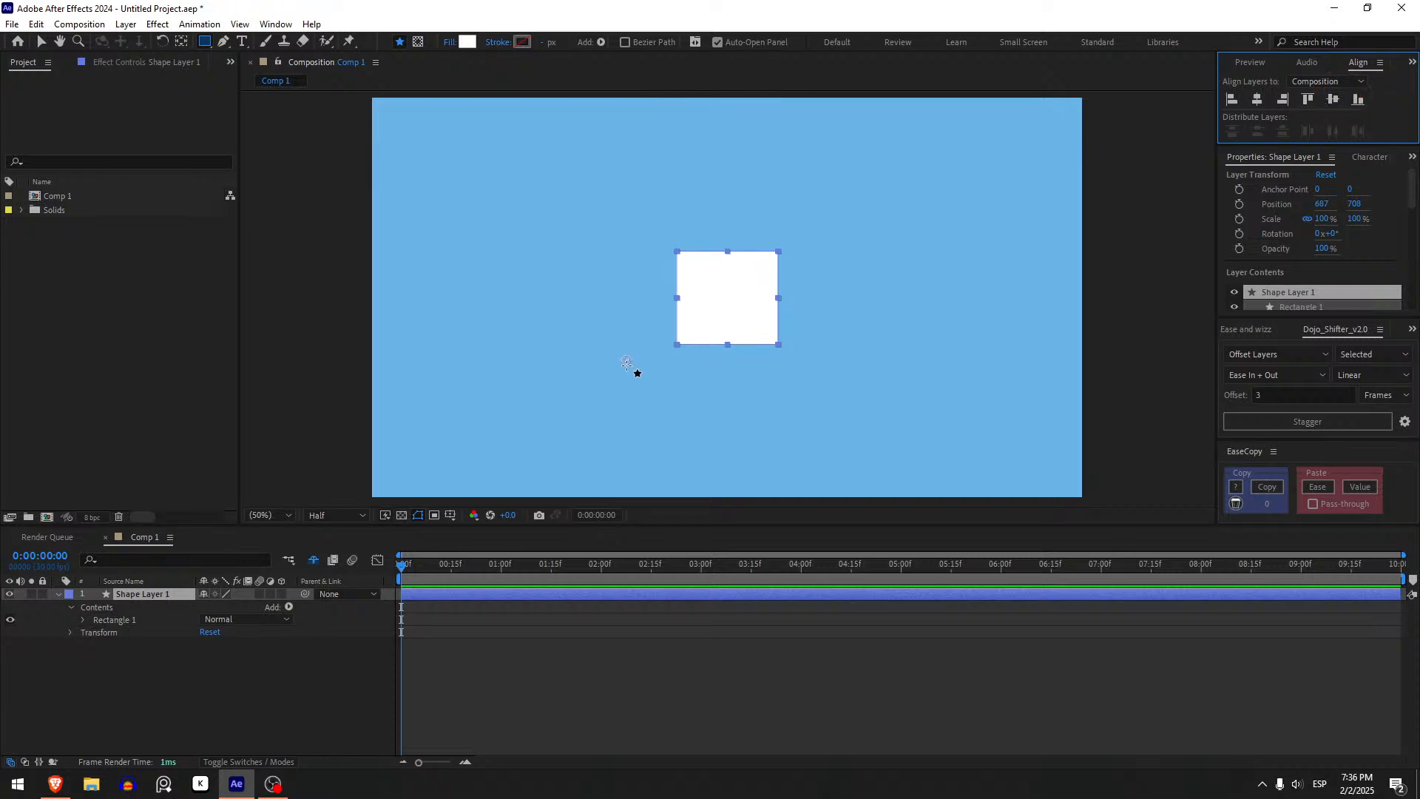
# Step: Undo both the vertical and horizontal alignment of the shape layer
pyautogui.hotkey('ctrl', 'z')
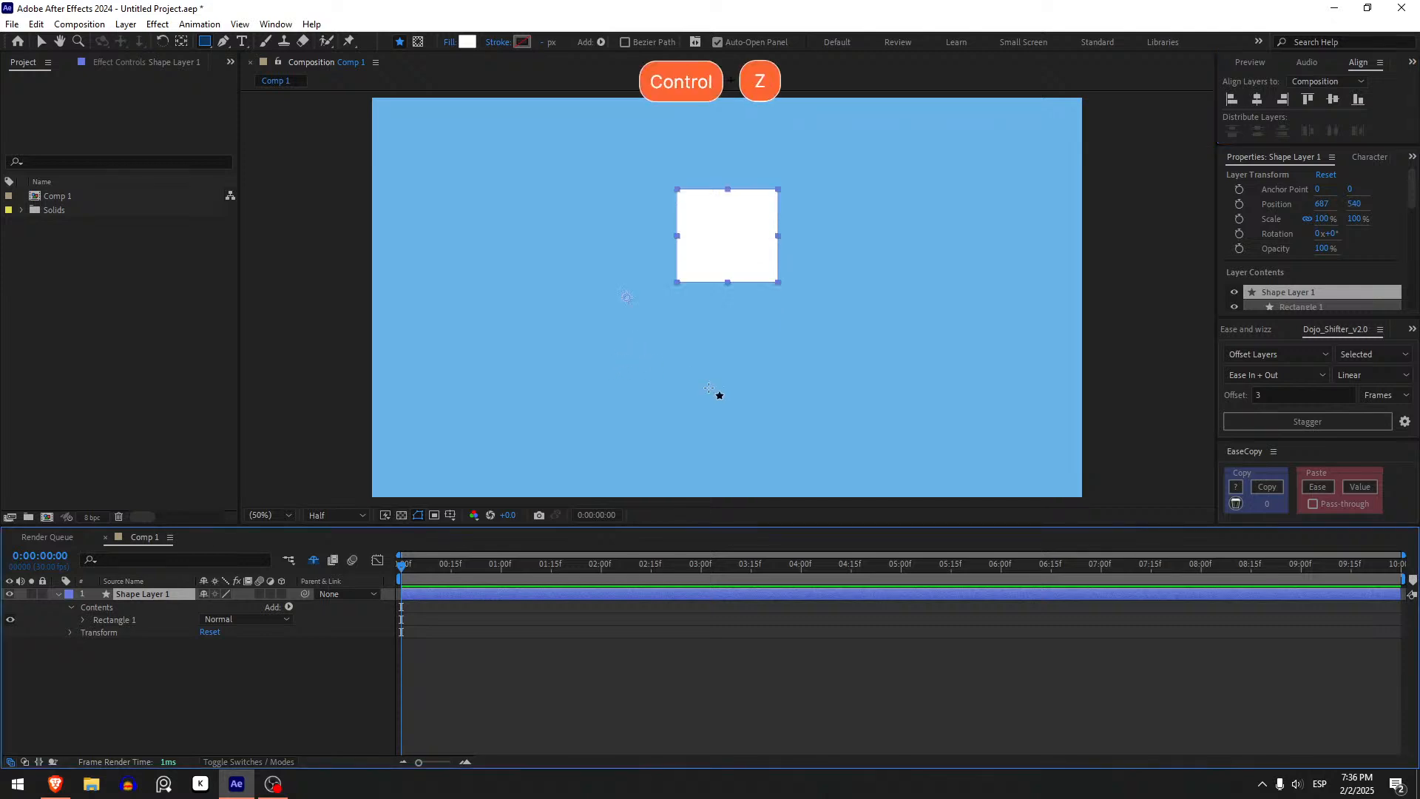
pyautogui.hotkey('ctrl', 'z')
# Step: Center the shape layer's anchor point on the rectangle and center the layer in the composition
pyautogui.click(169, 599)
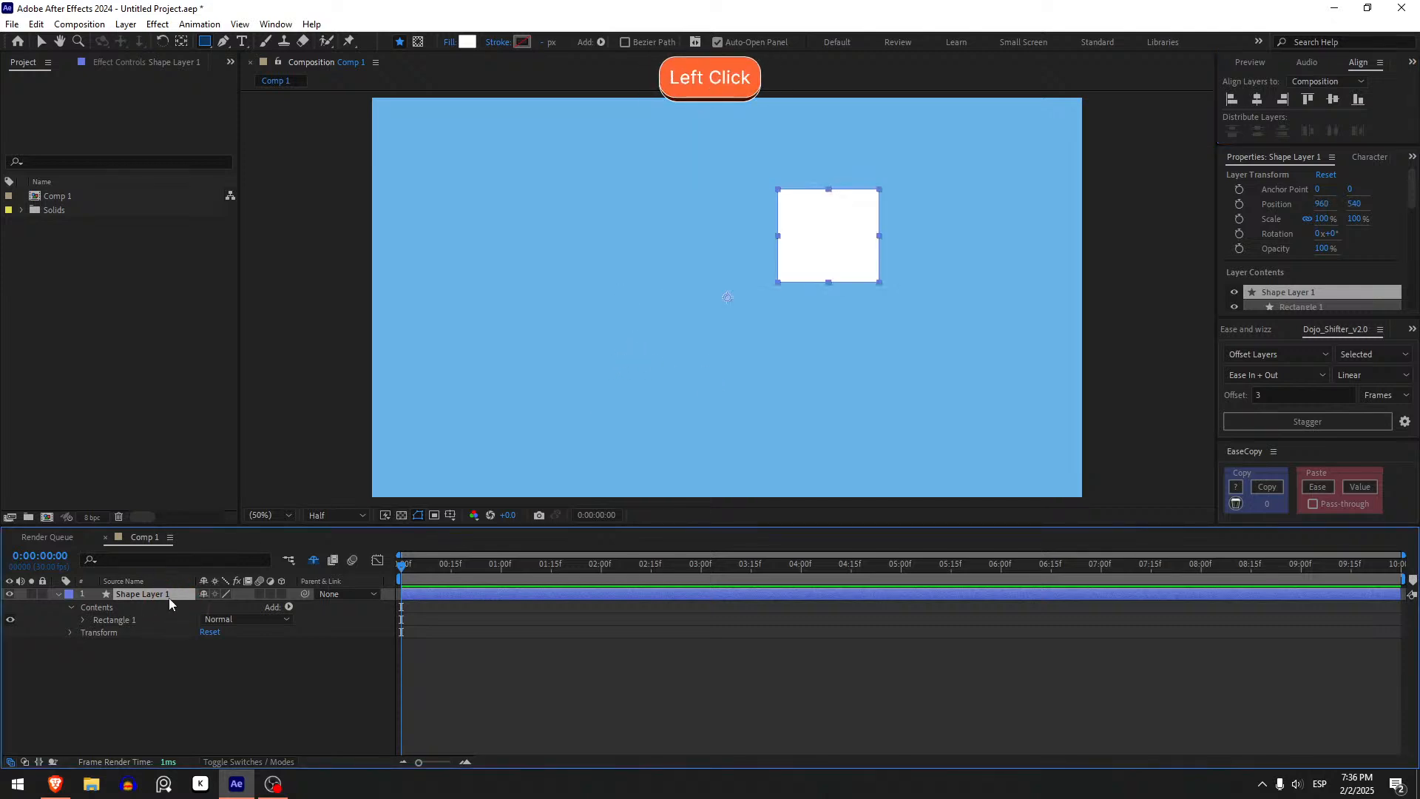
pyautogui.press('v')
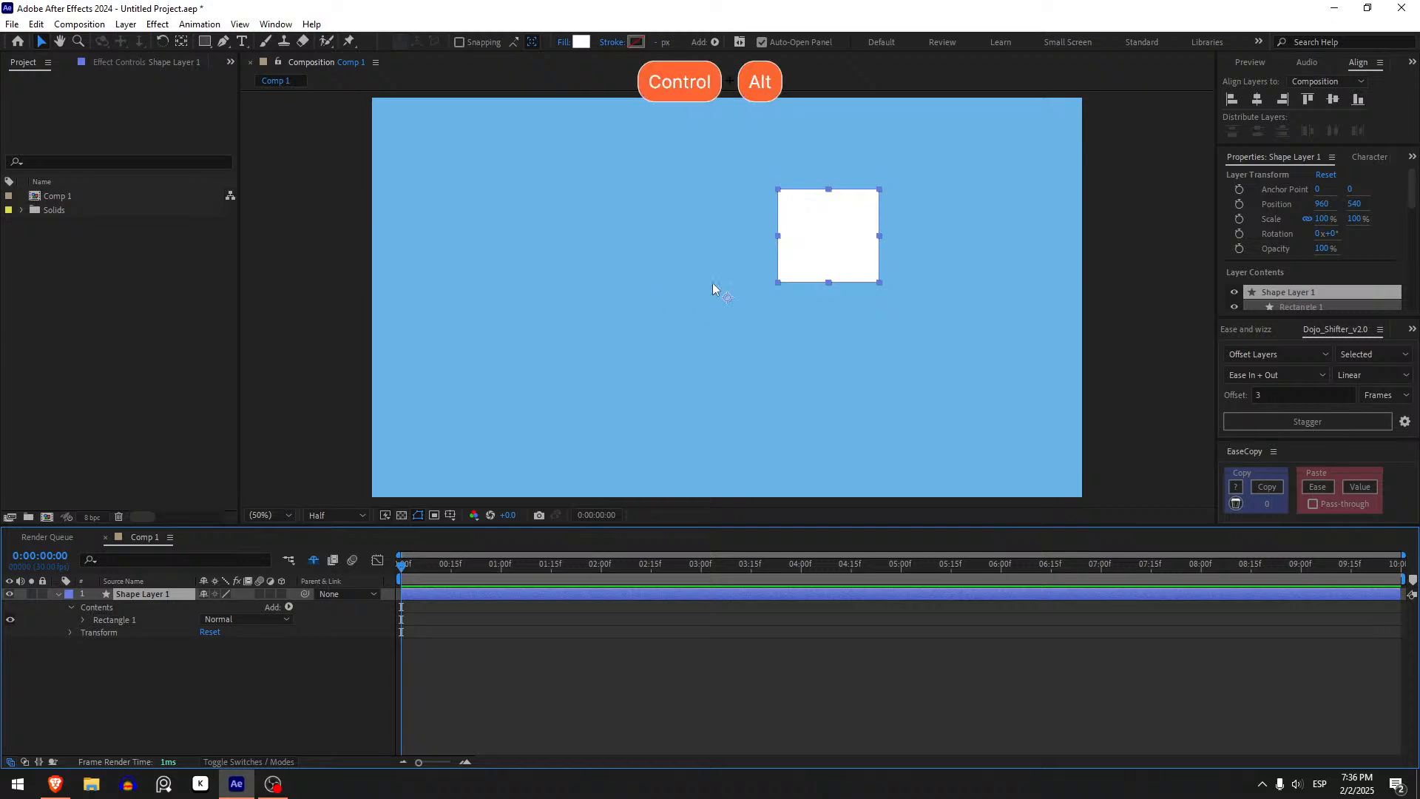
pyautogui.hotkey('ctrl', 'alt', 'Home')
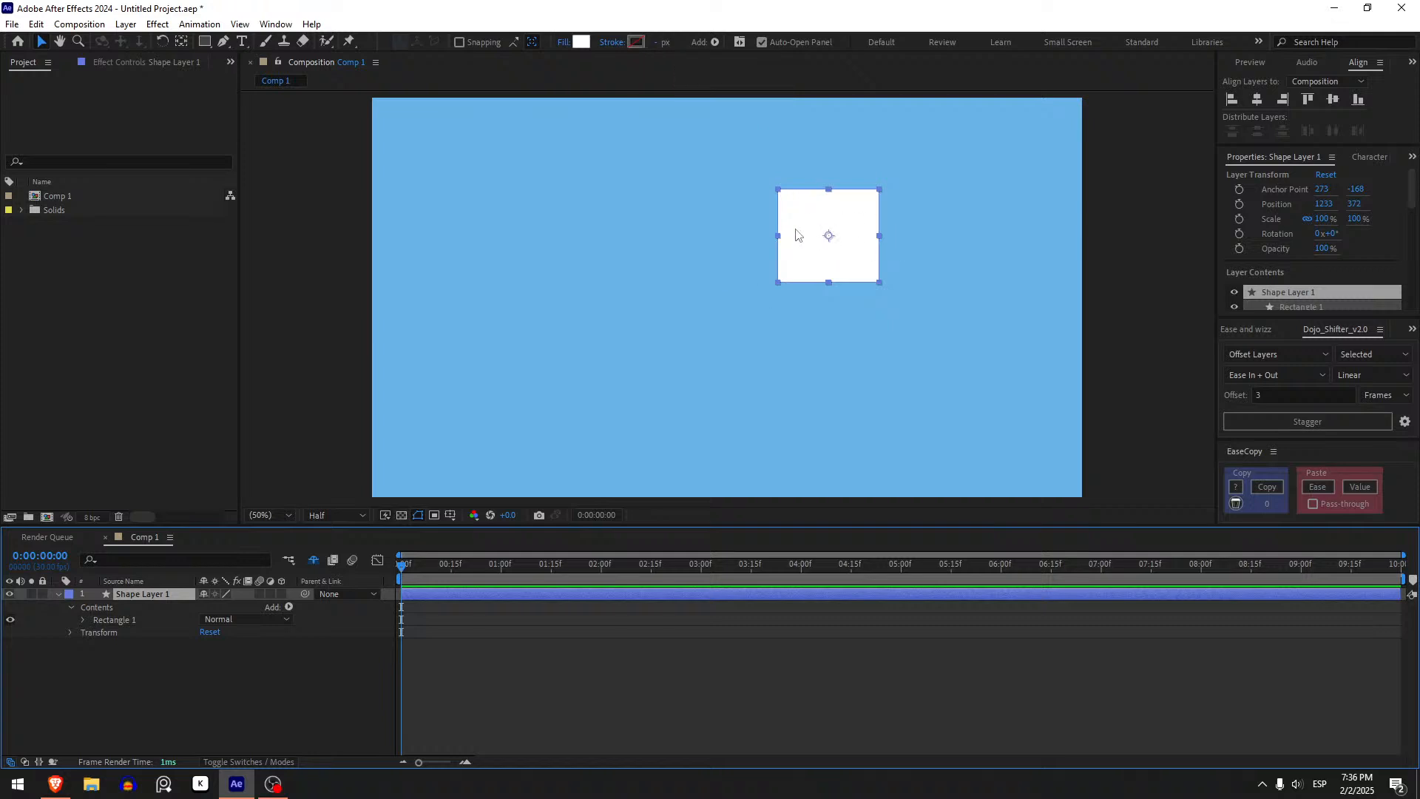
pyautogui.hotkey('ctrl', 'Home')
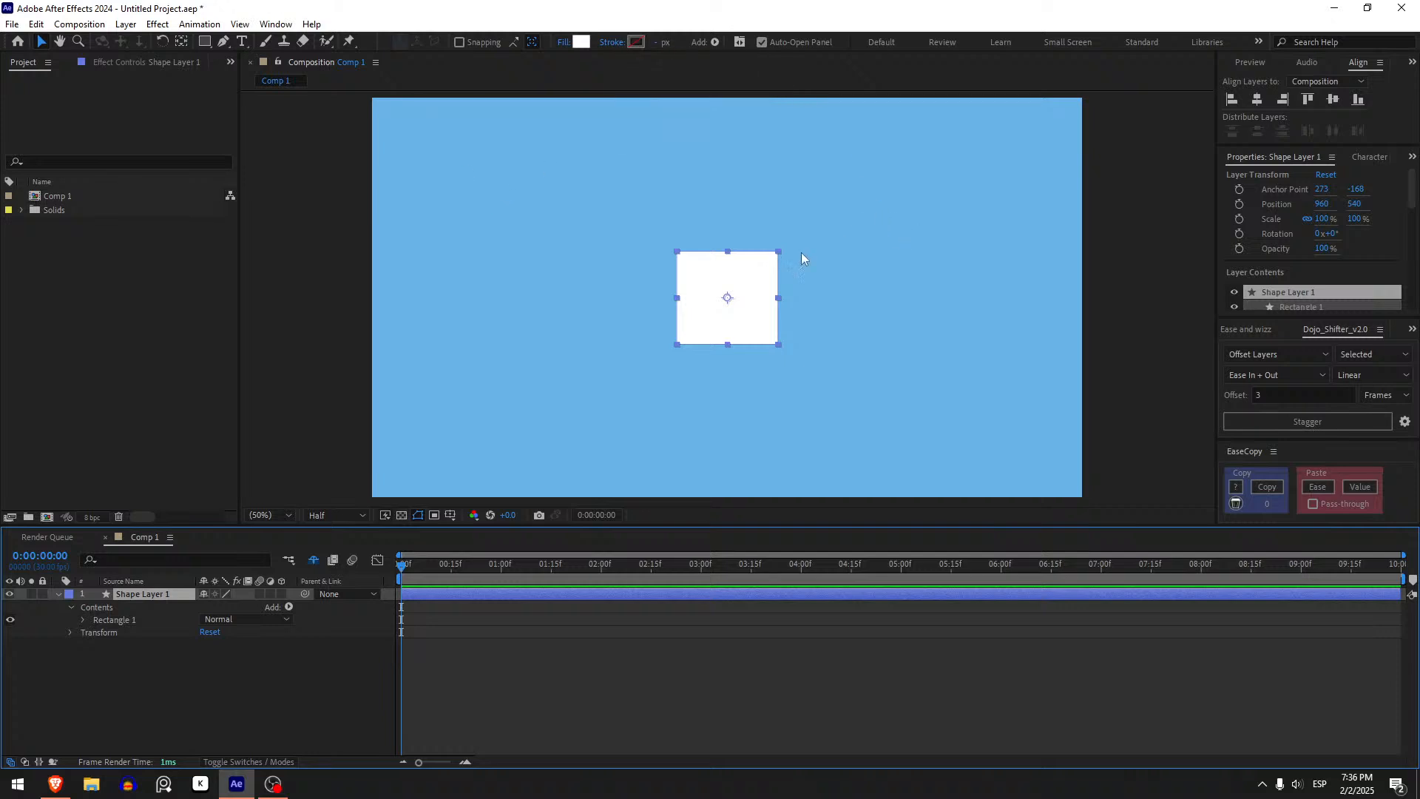
# Step: Undo the layer centering and move the anchor point close to the rectangle's lower-left corner with the Pan Behind tool
pyautogui.hotkey('ctrl', 'z')
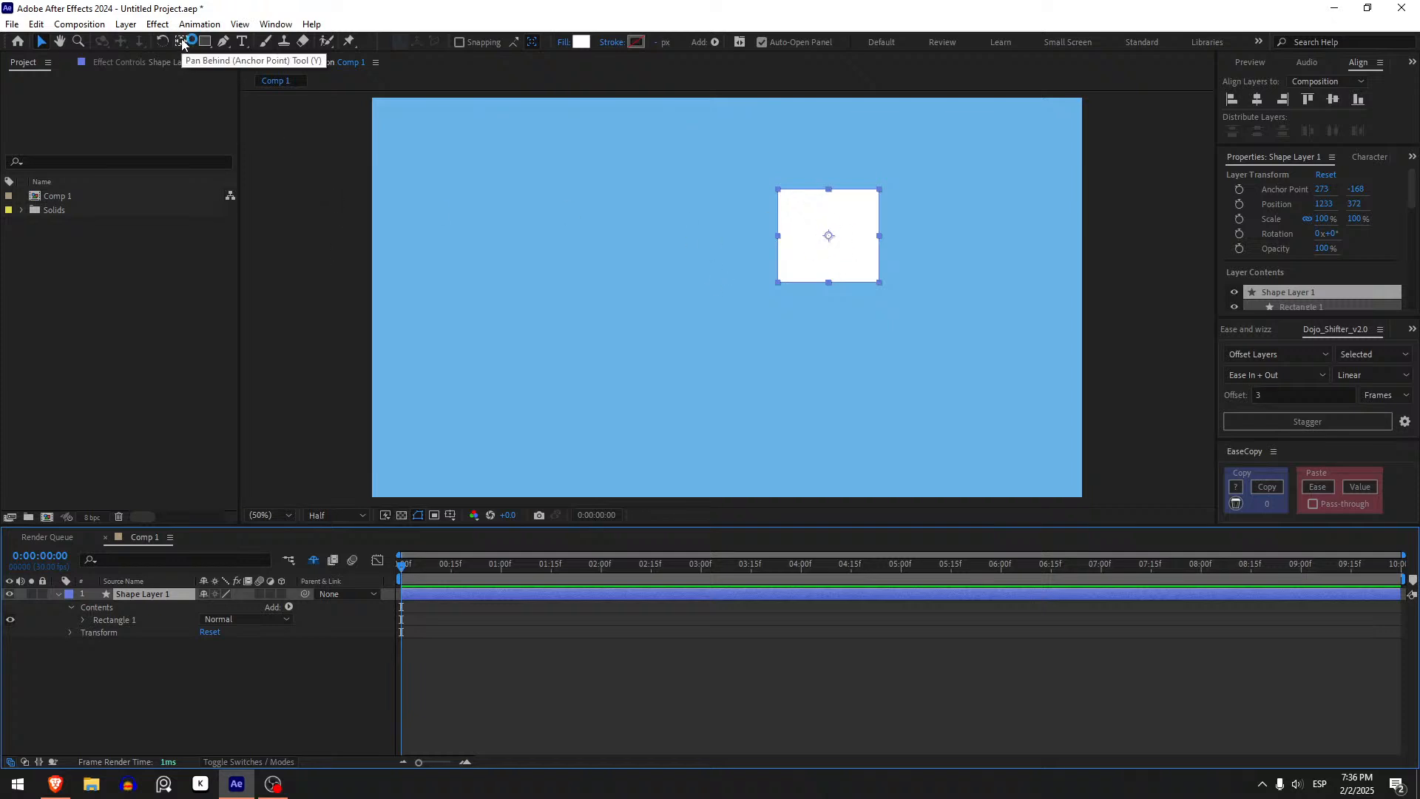
pyautogui.press('y')
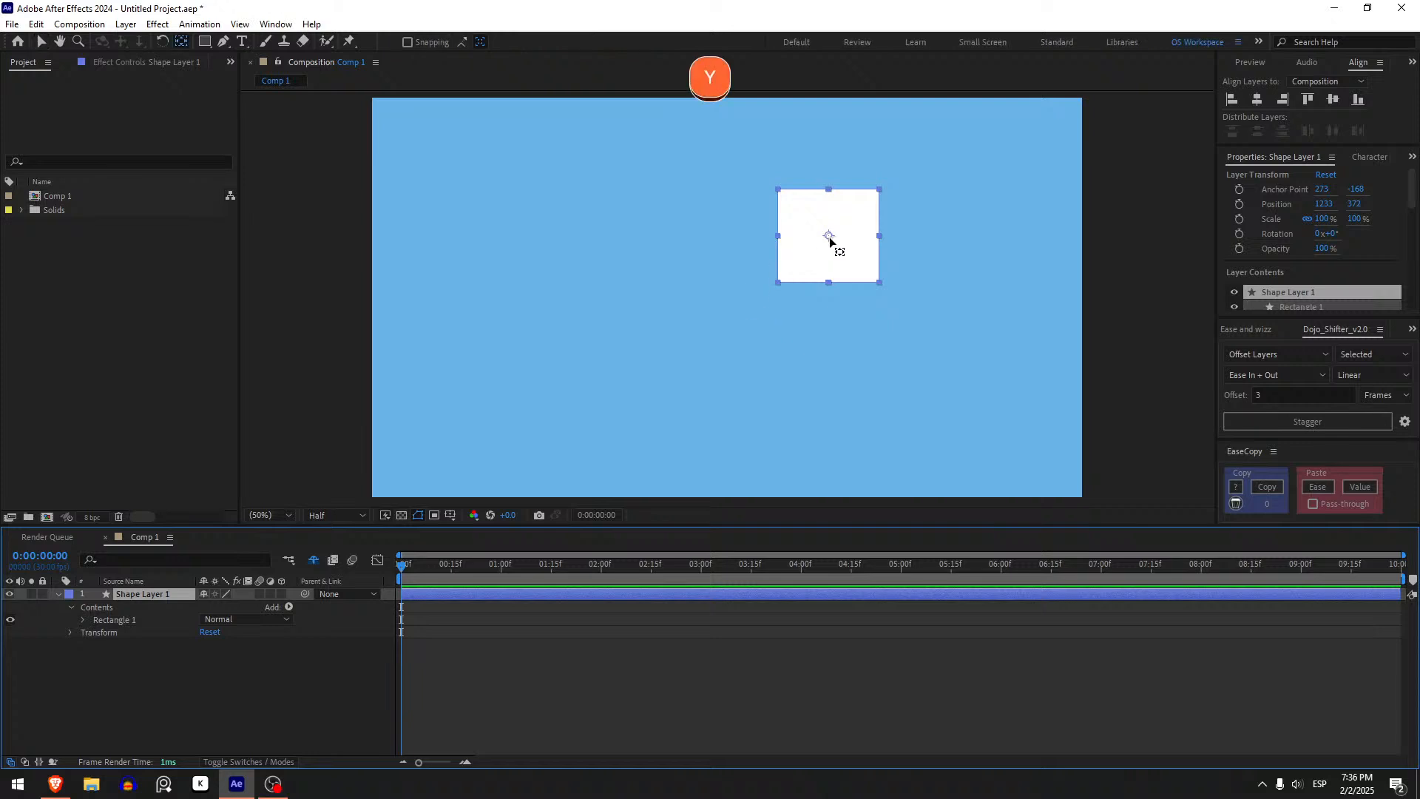
pyautogui.moveTo(829, 237); pyautogui.dragTo(790, 281)
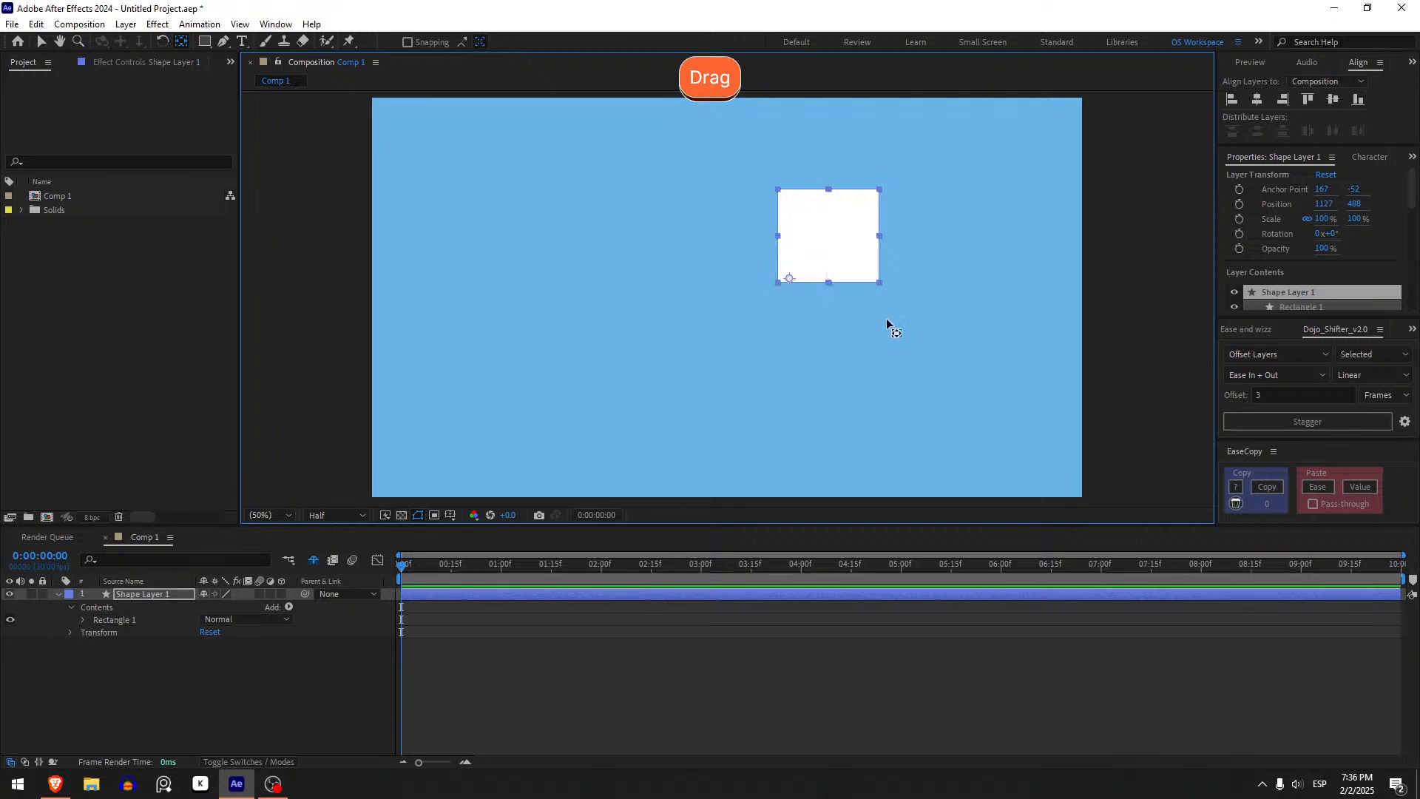
# Step: Center the shape layer in the composition by its off-center anchor point and show the Title/Action Safe guides
pyautogui.press('Home')
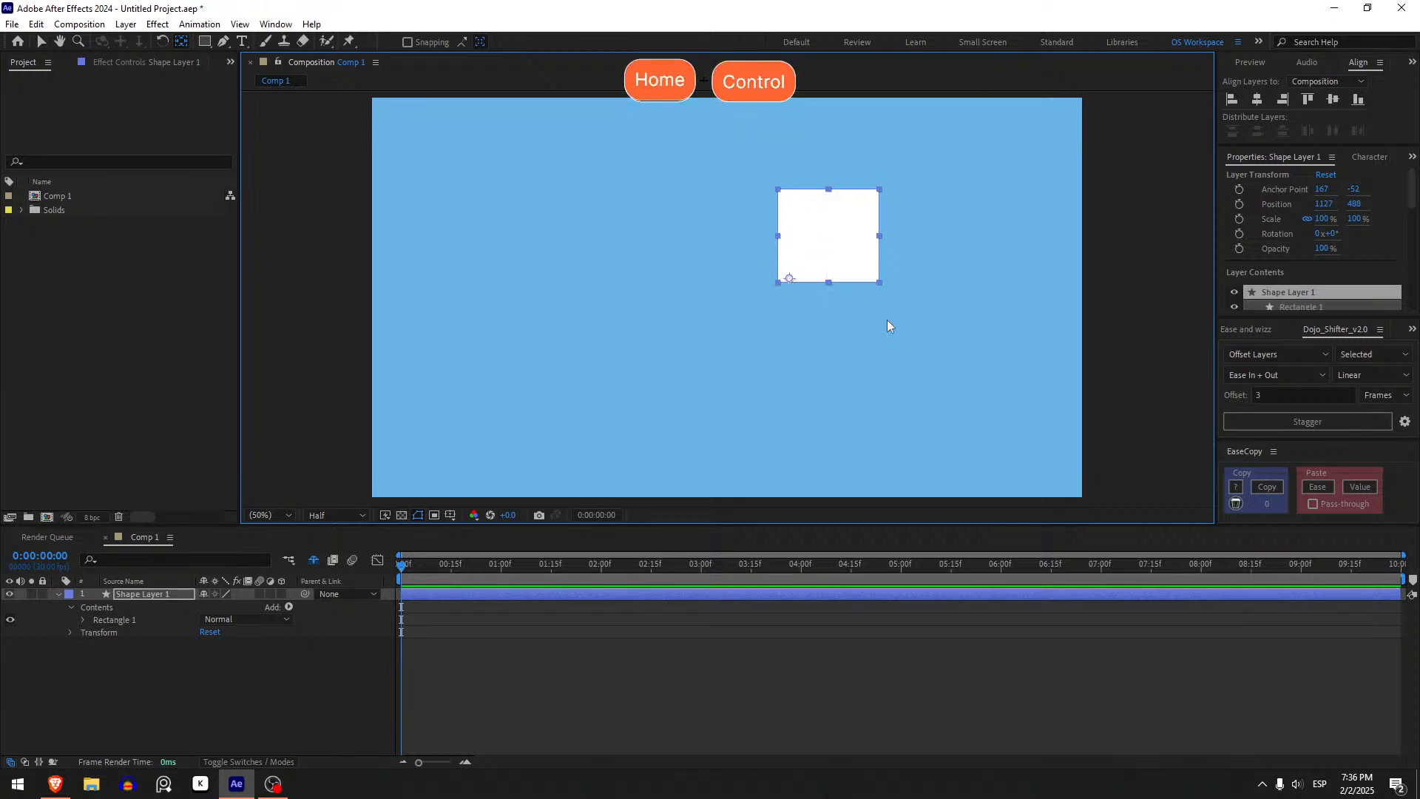
pyautogui.click(140, 602)
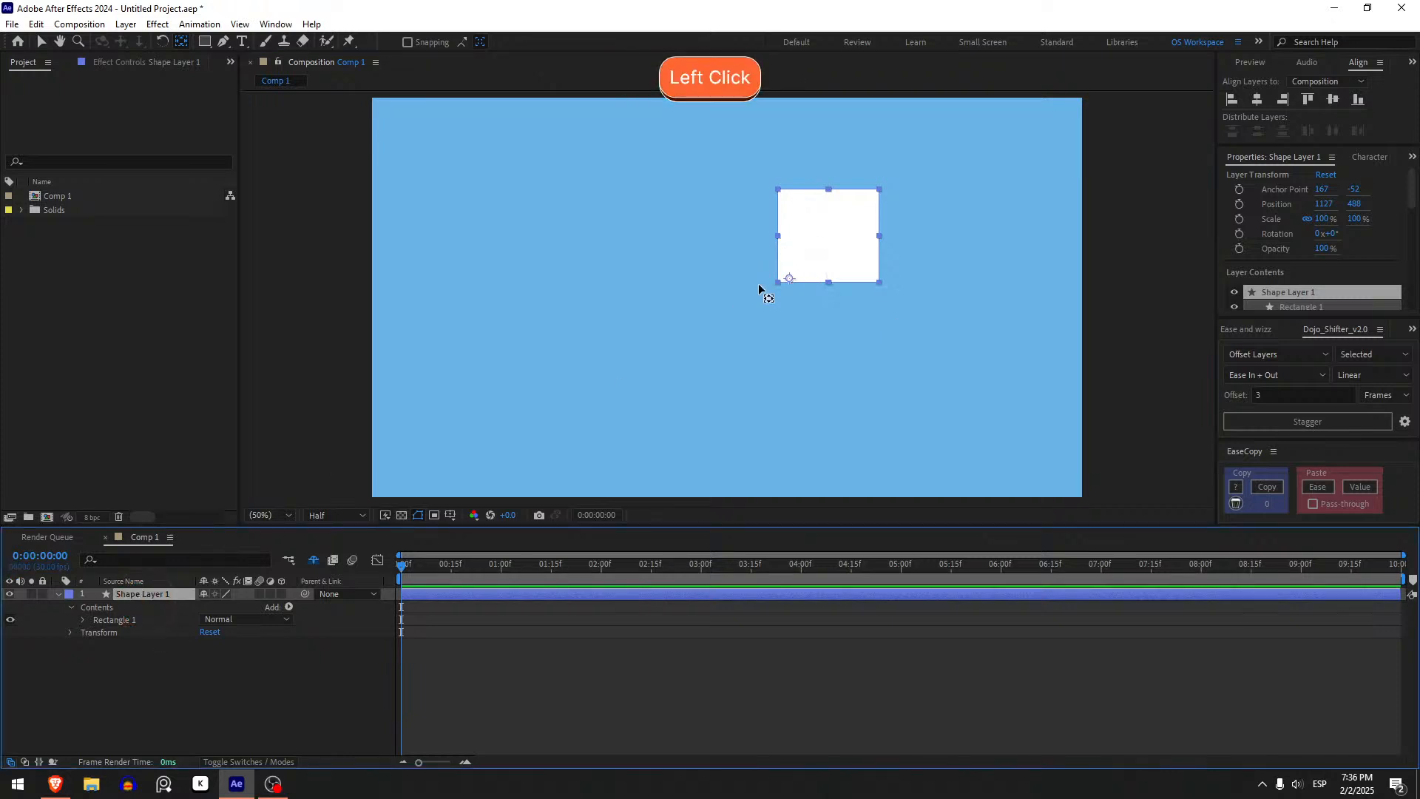
pyautogui.hotkey('ctrl', 'Home')
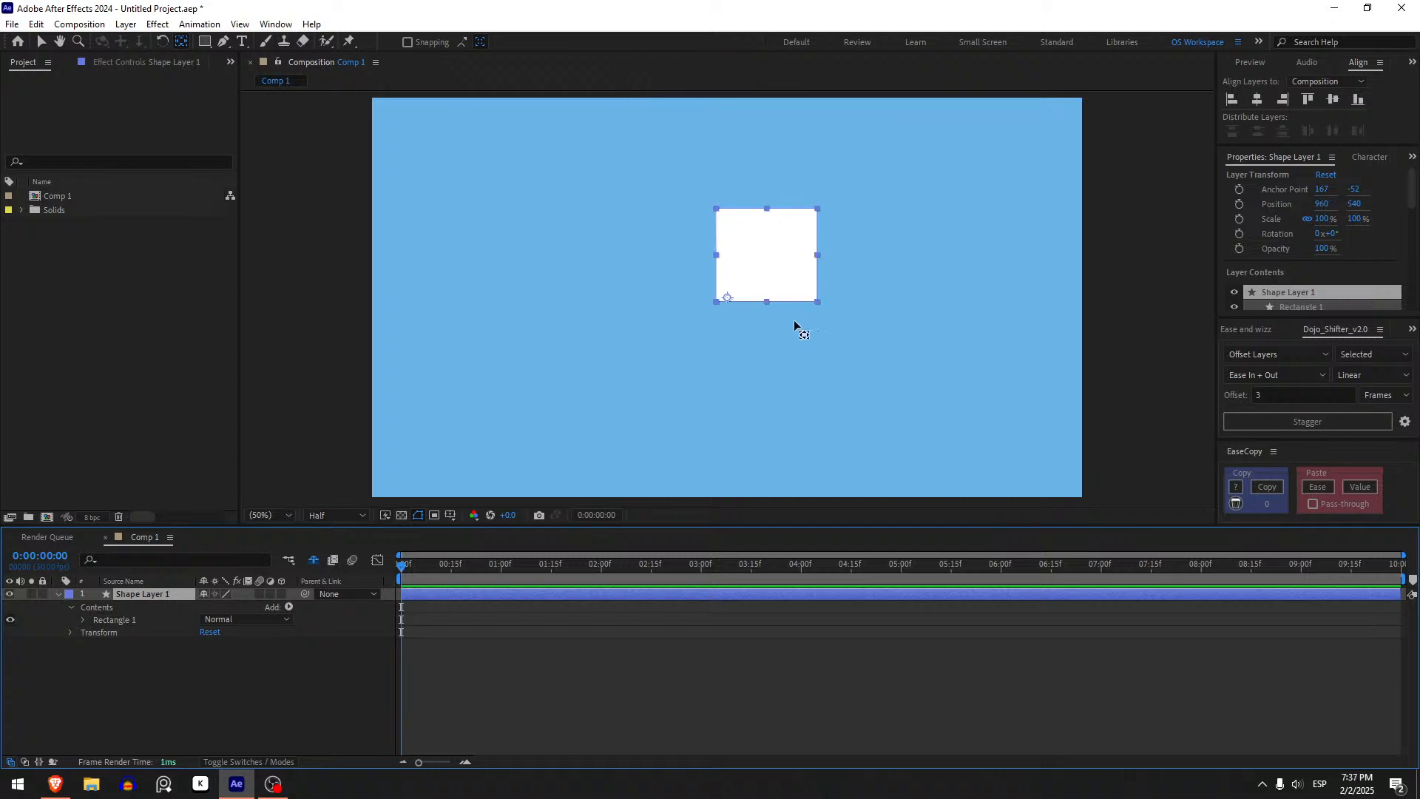
pyautogui.click(450, 515)
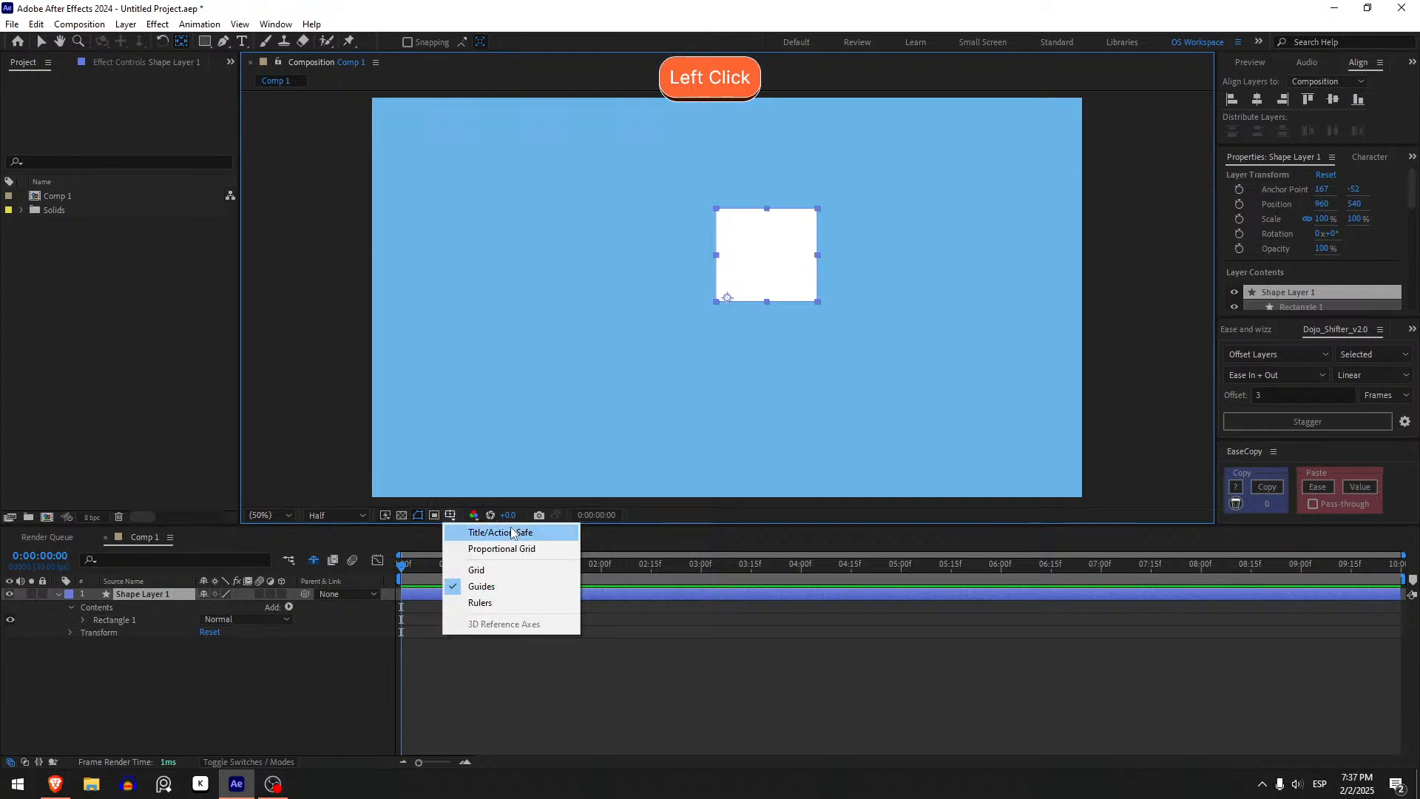
pyautogui.click(478, 534)
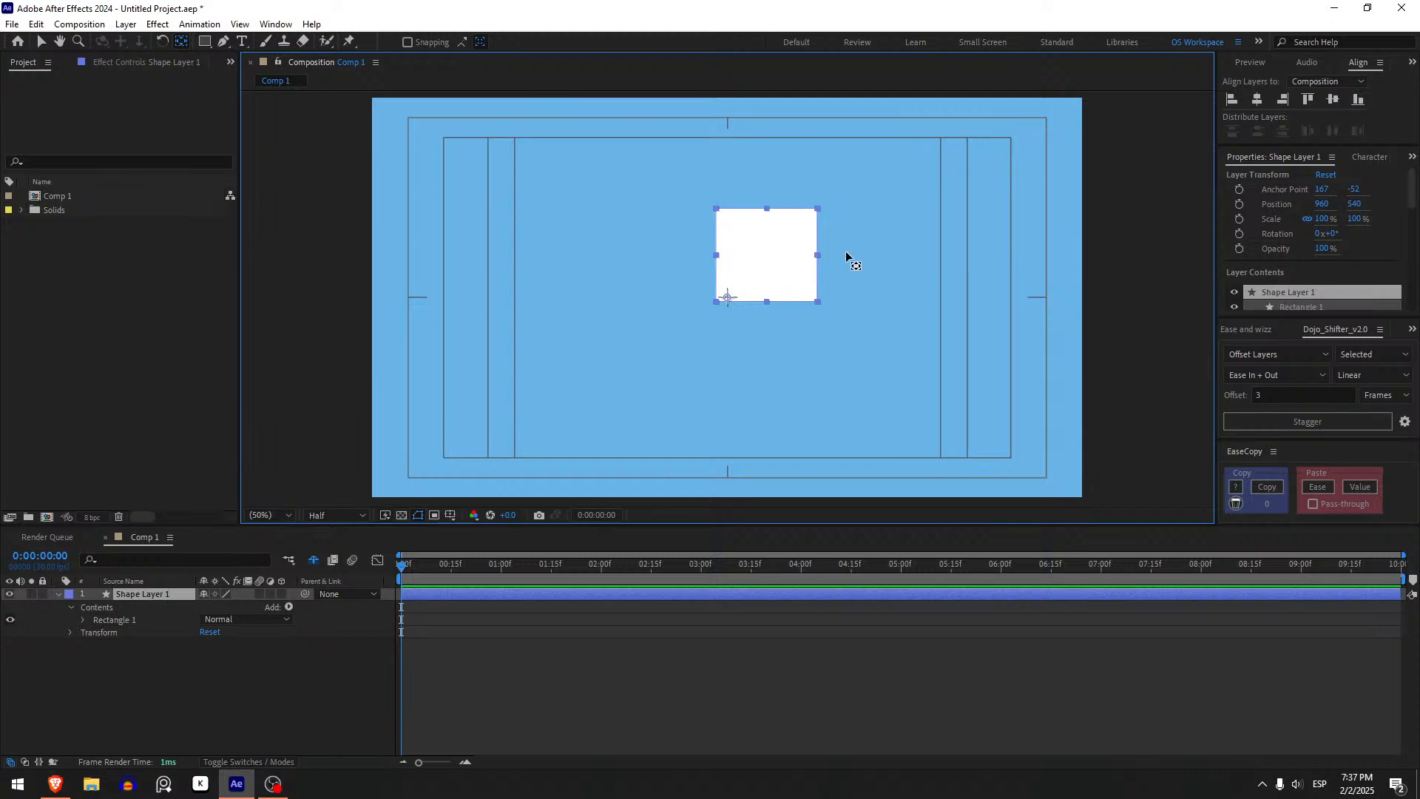
# Step: Recenter the shape layer's anchor point on the rectangle, trying and undoing a manual move toward its lower edge
pyautogui.click(189, 593)
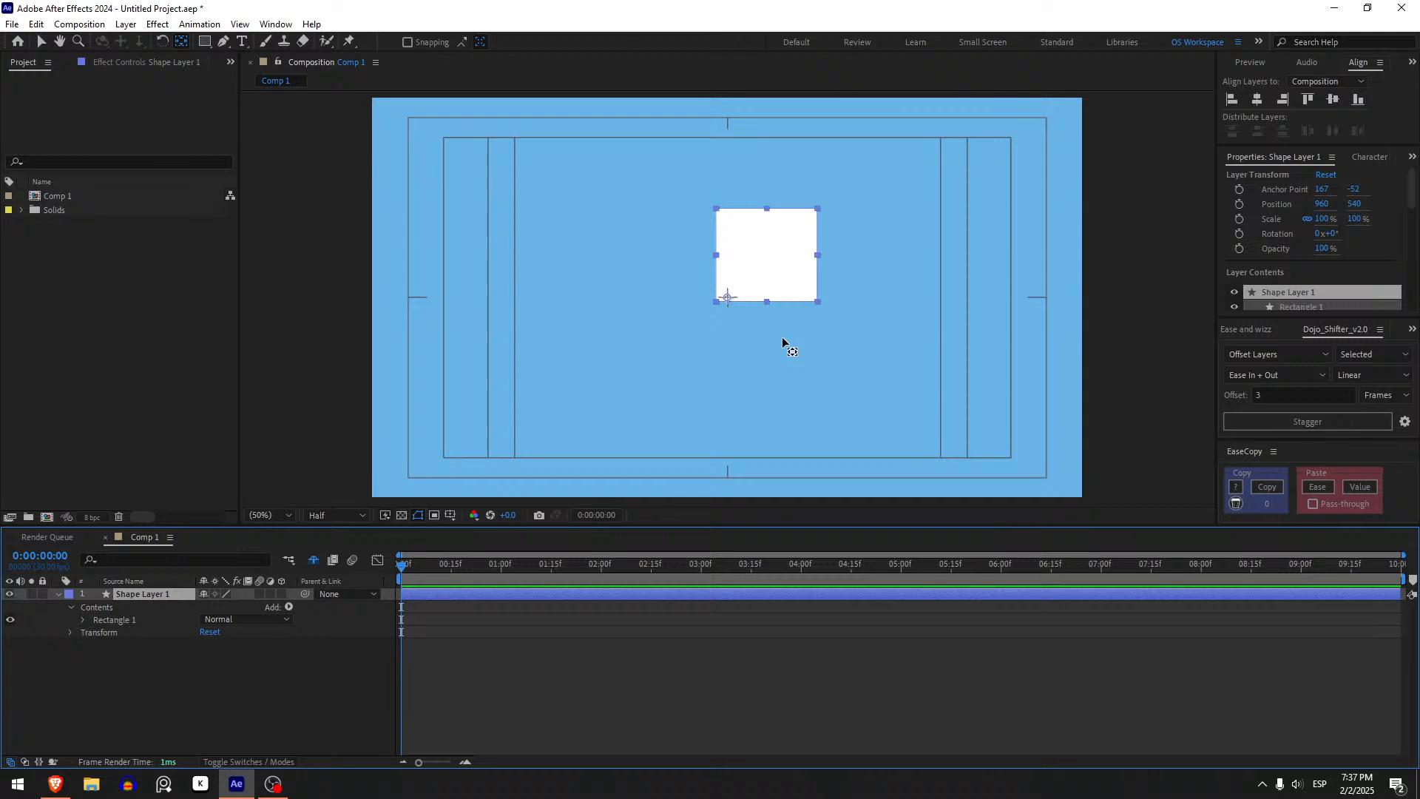
pyautogui.hotkey('ctrl', 'alt', 'Home')
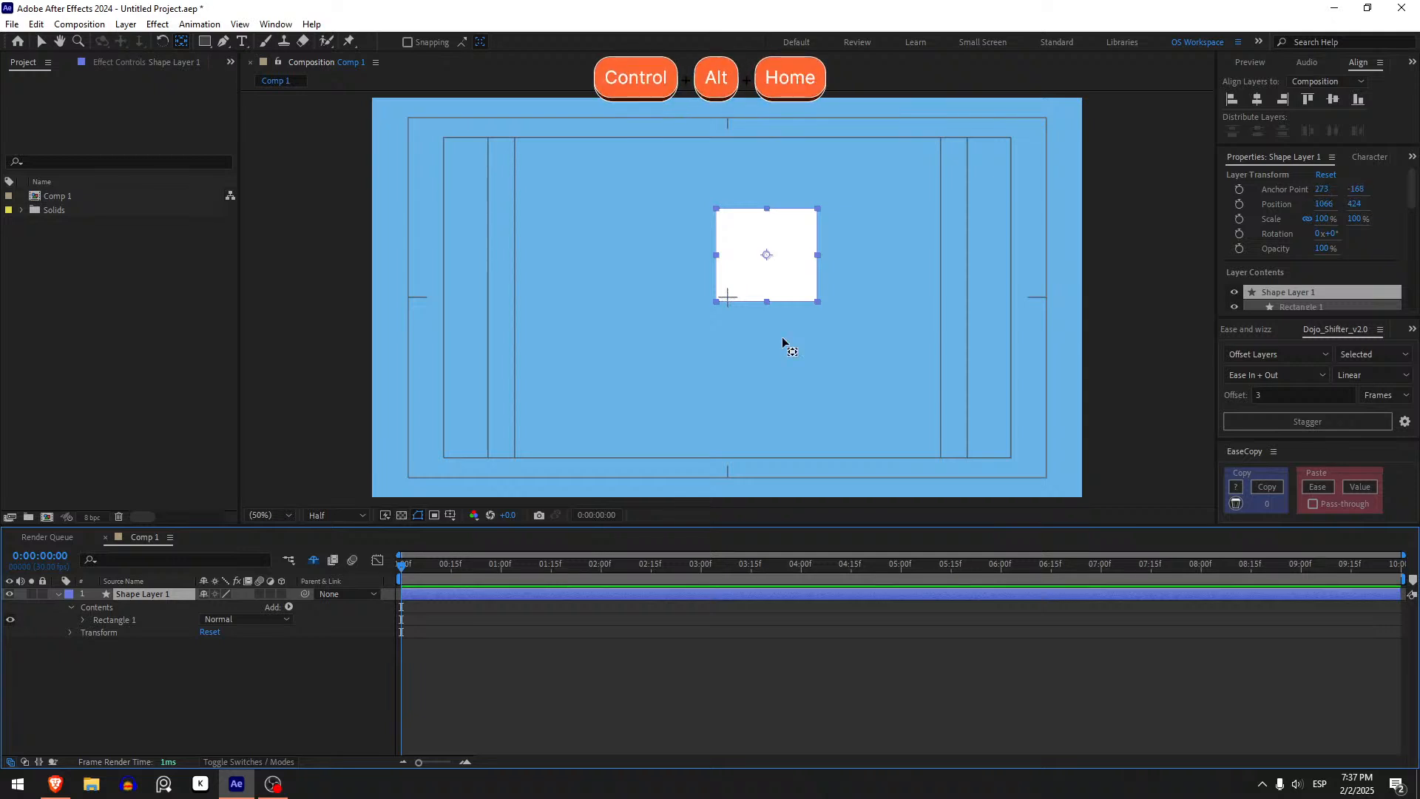
pyautogui.press('z')
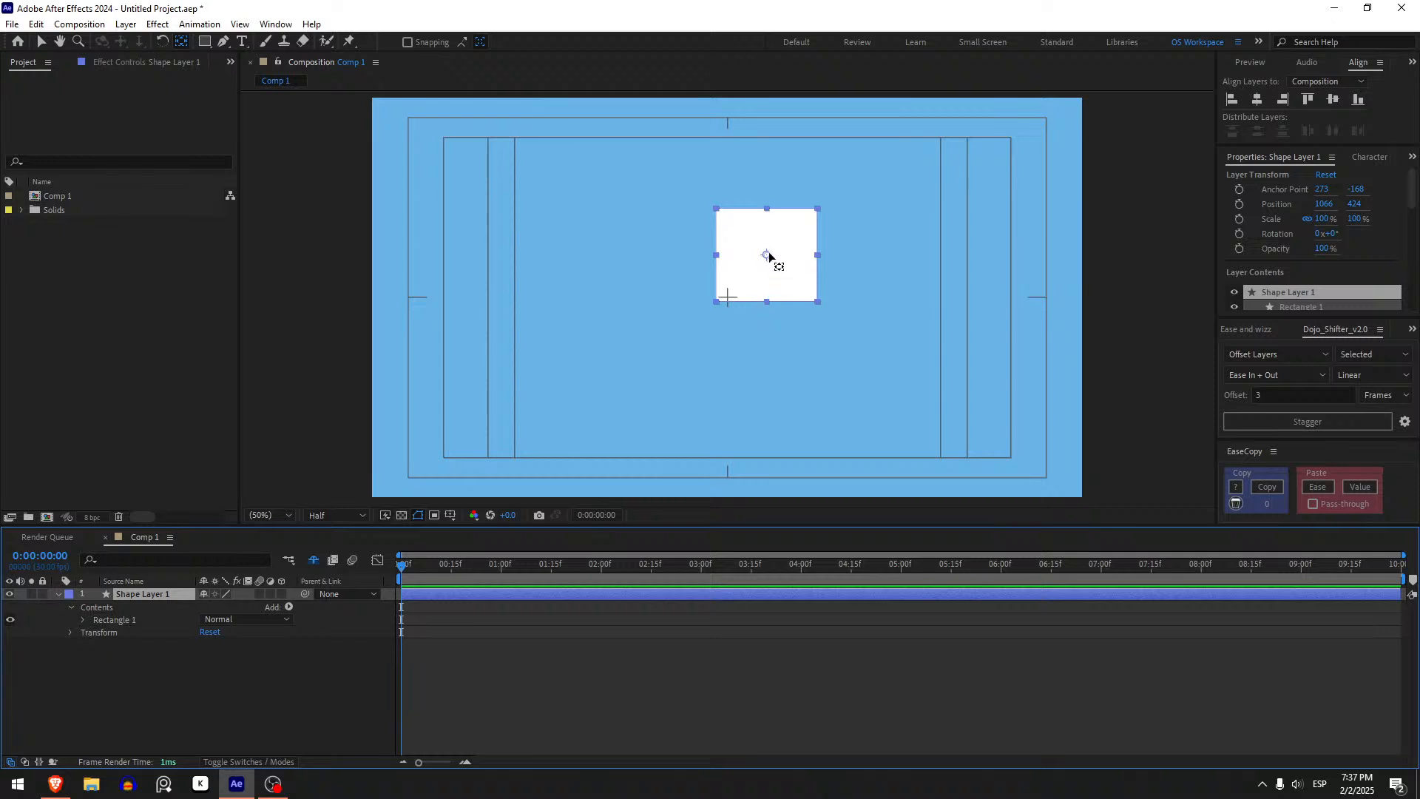
pyautogui.moveTo(767, 255); pyautogui.dragTo(793, 295)
pyautogui.hotkey('ctrl', 'z')
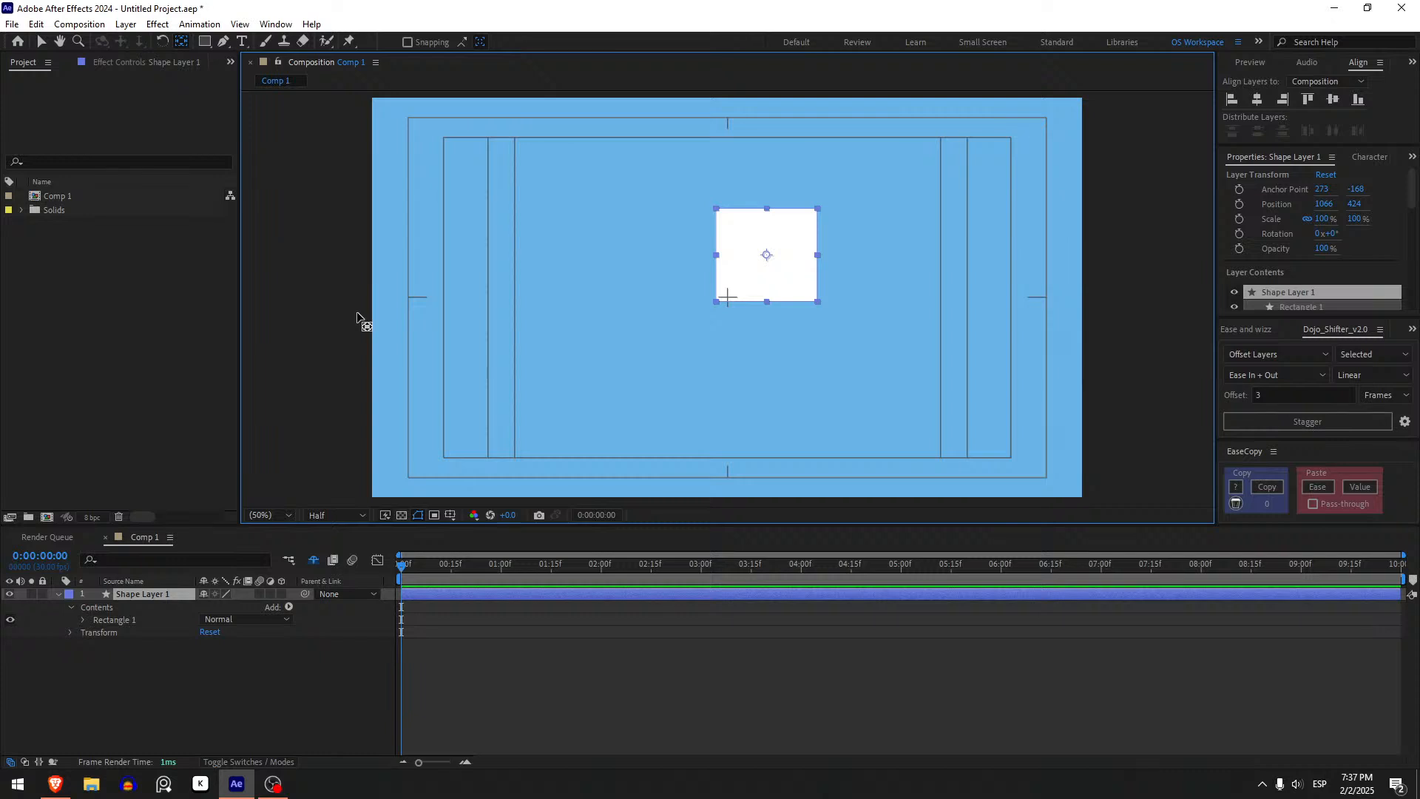
# Step: Delete the rectangle's shape layer from the composition
pyautogui.click(156, 596)
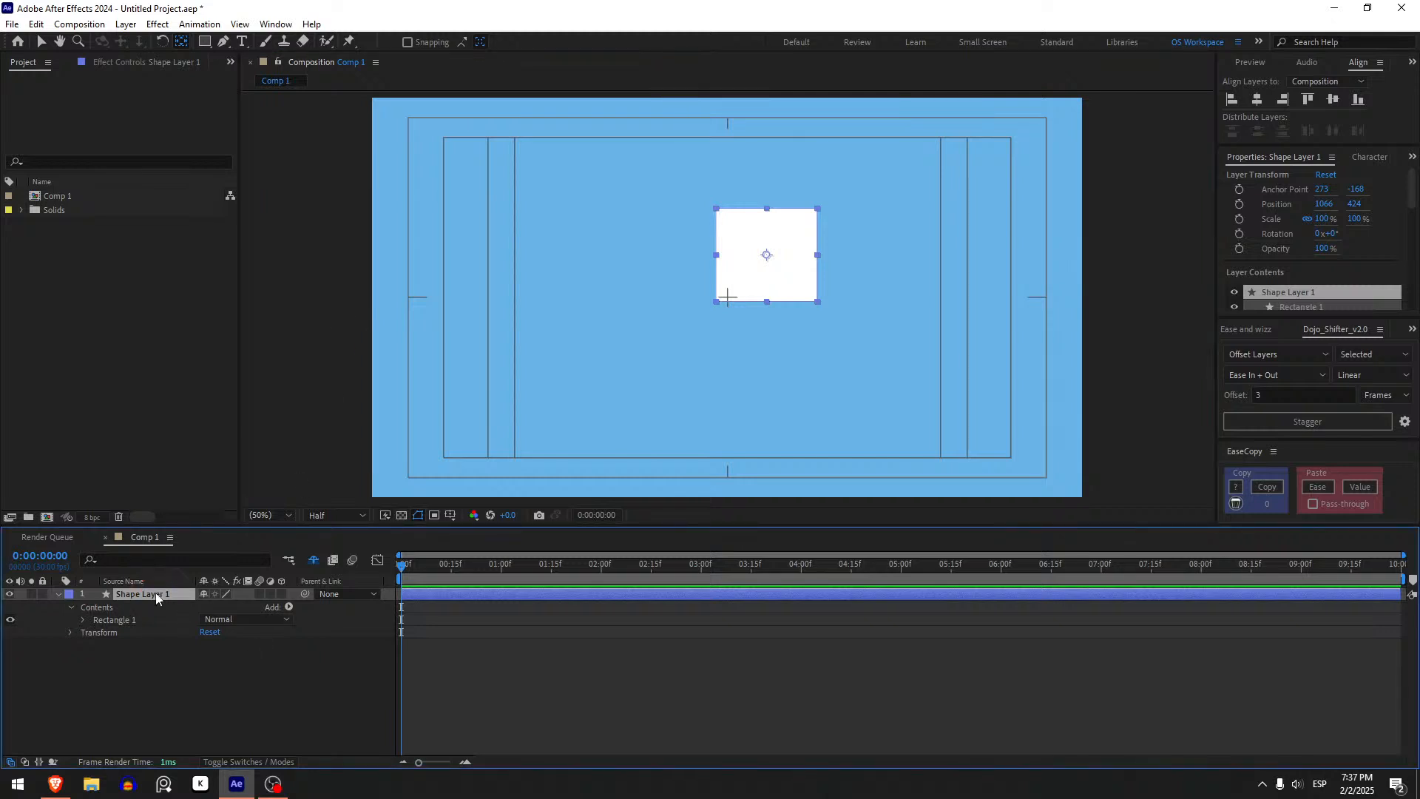
pyautogui.press('Delete')
pyautogui.click(156, 593)
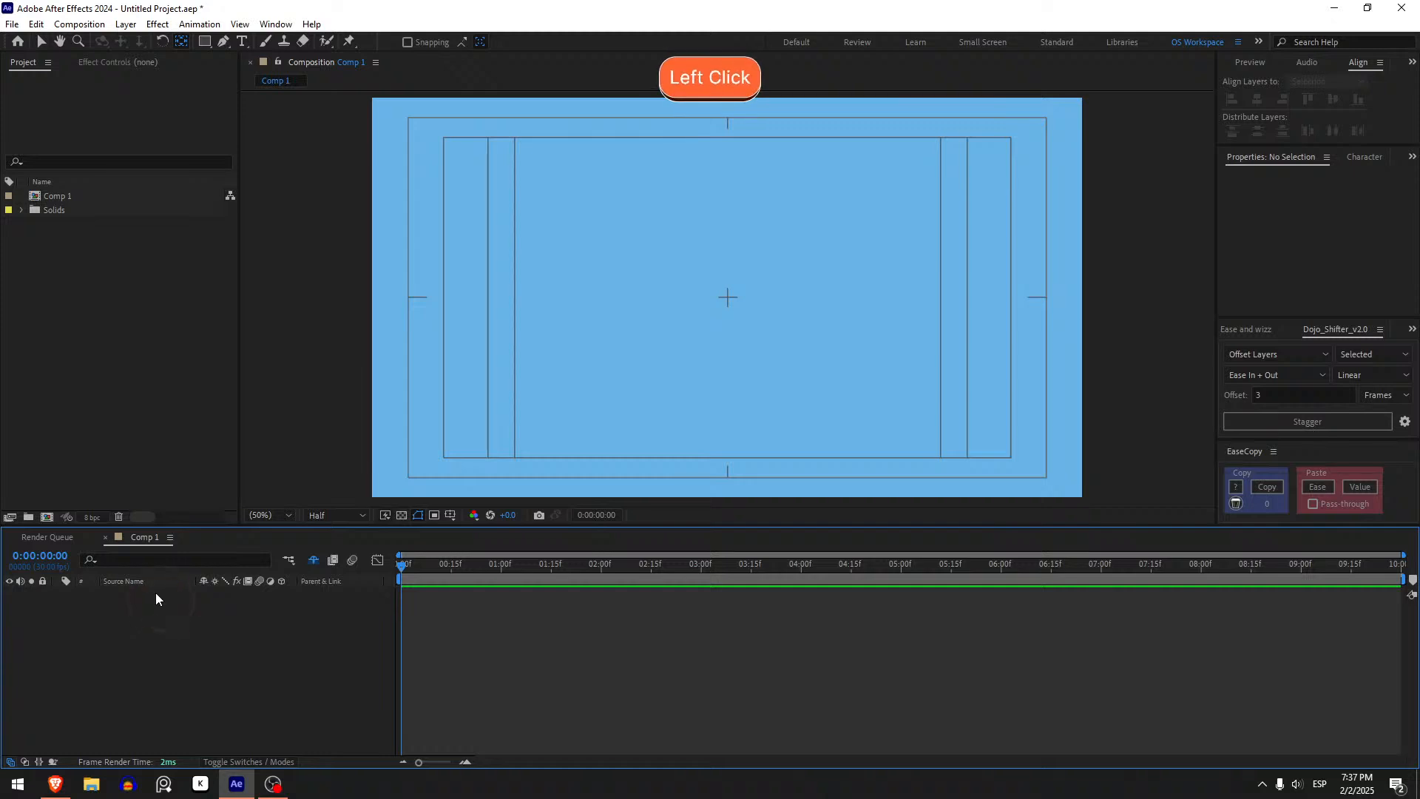
# Step: Create a text layer reading "Any Text" slightly above the composition's center
pyautogui.hotkey('ctrl', 't')
pyautogui.click(729, 260)
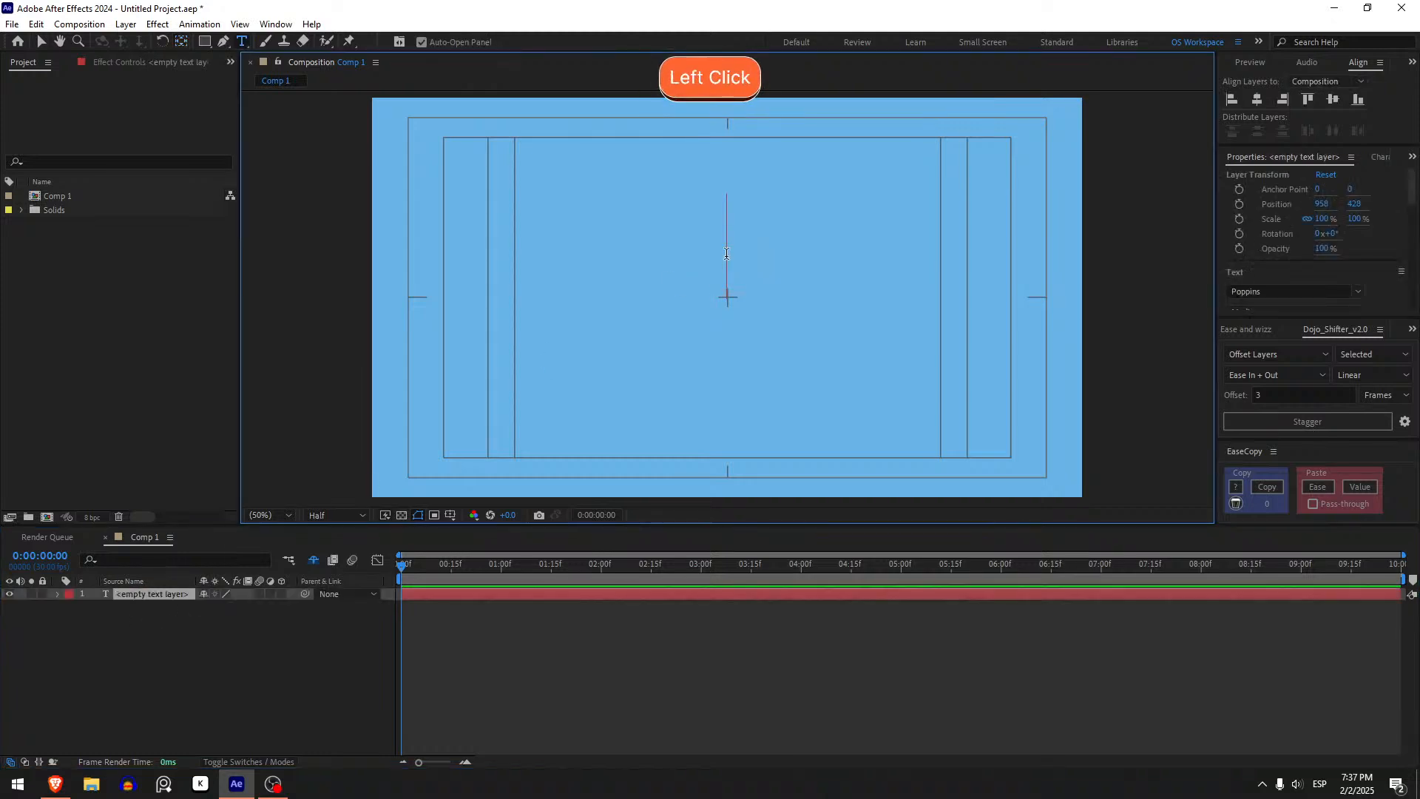
pyautogui.write('Any Text')
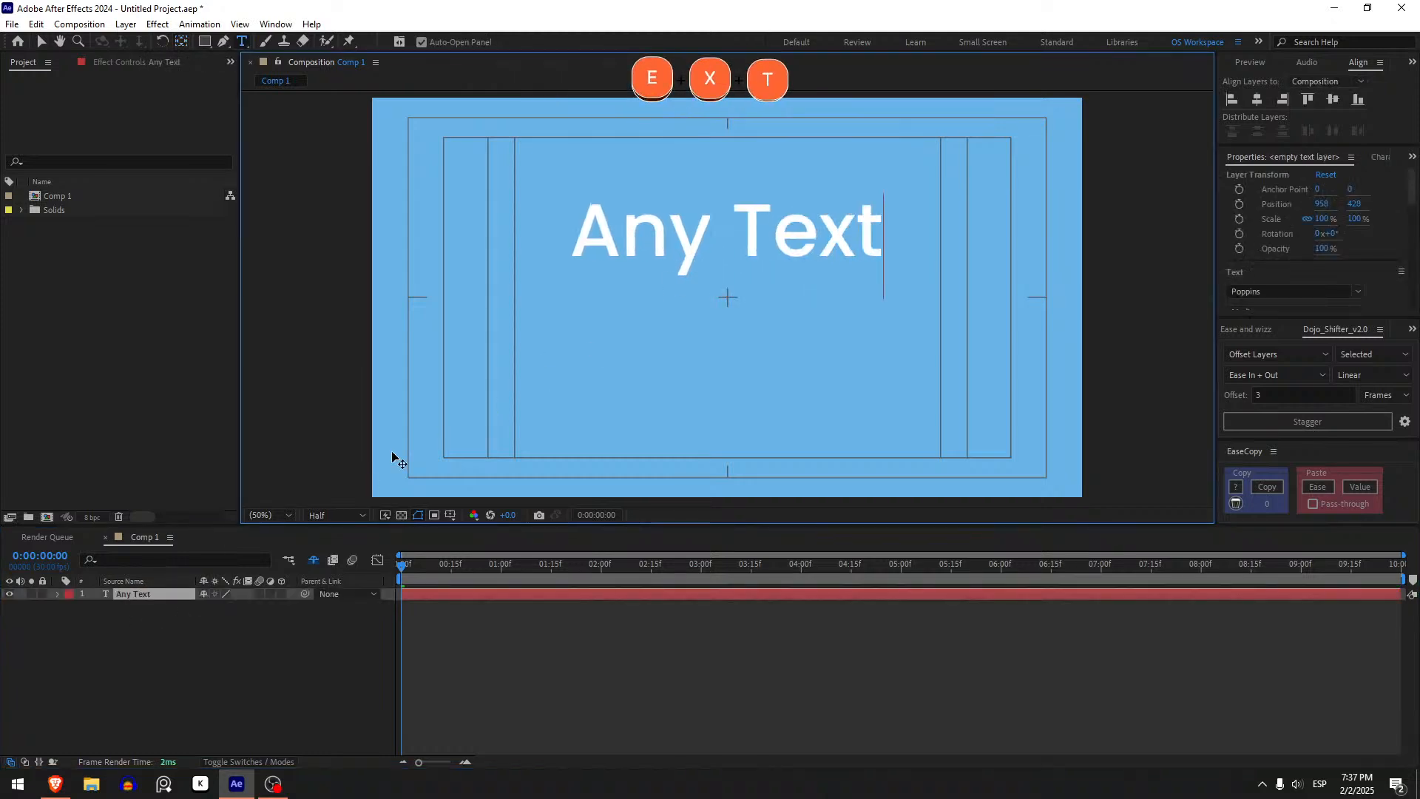
# Step: Center the text layer's anchor point within its text and center the layer in the composition
pyautogui.click(148, 596)
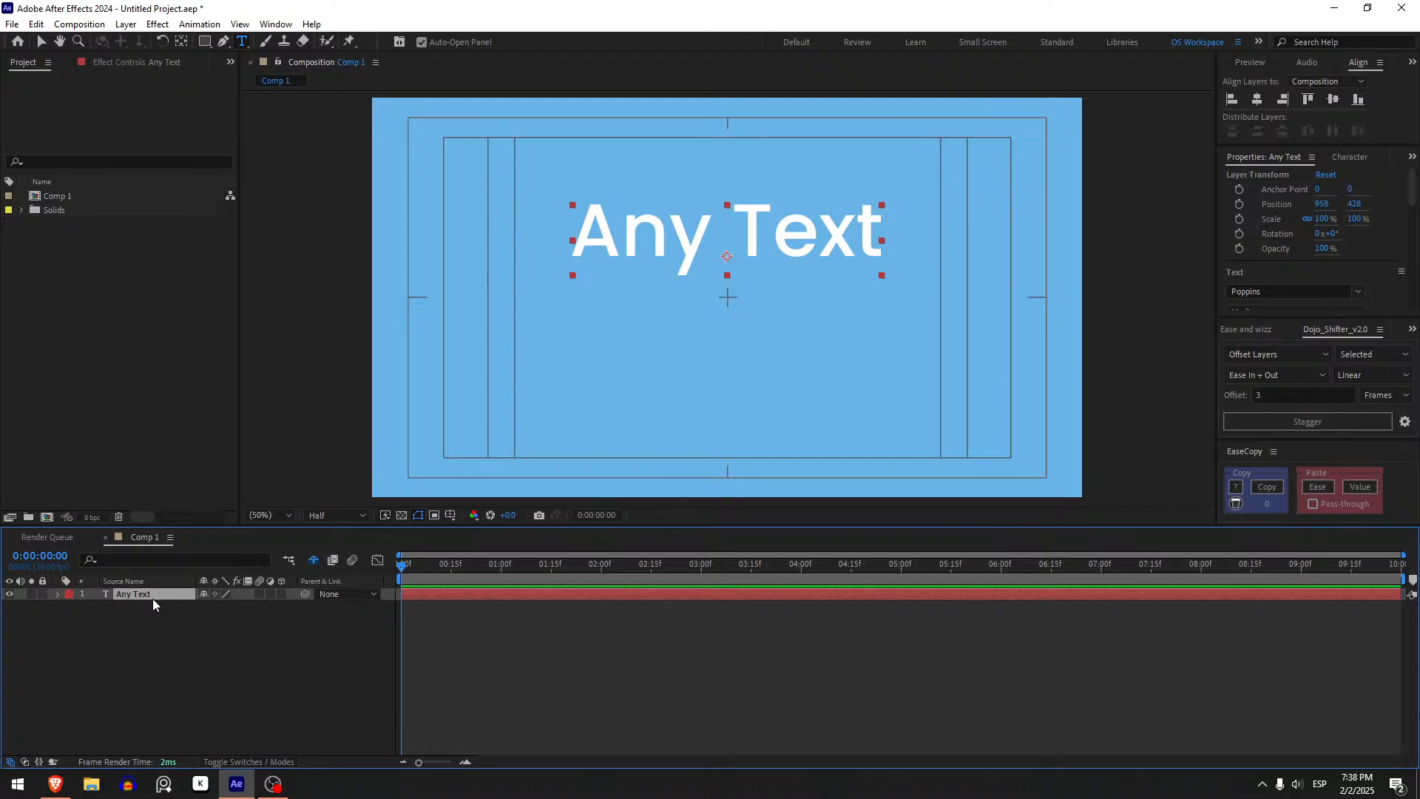
pyautogui.press('ctrl')
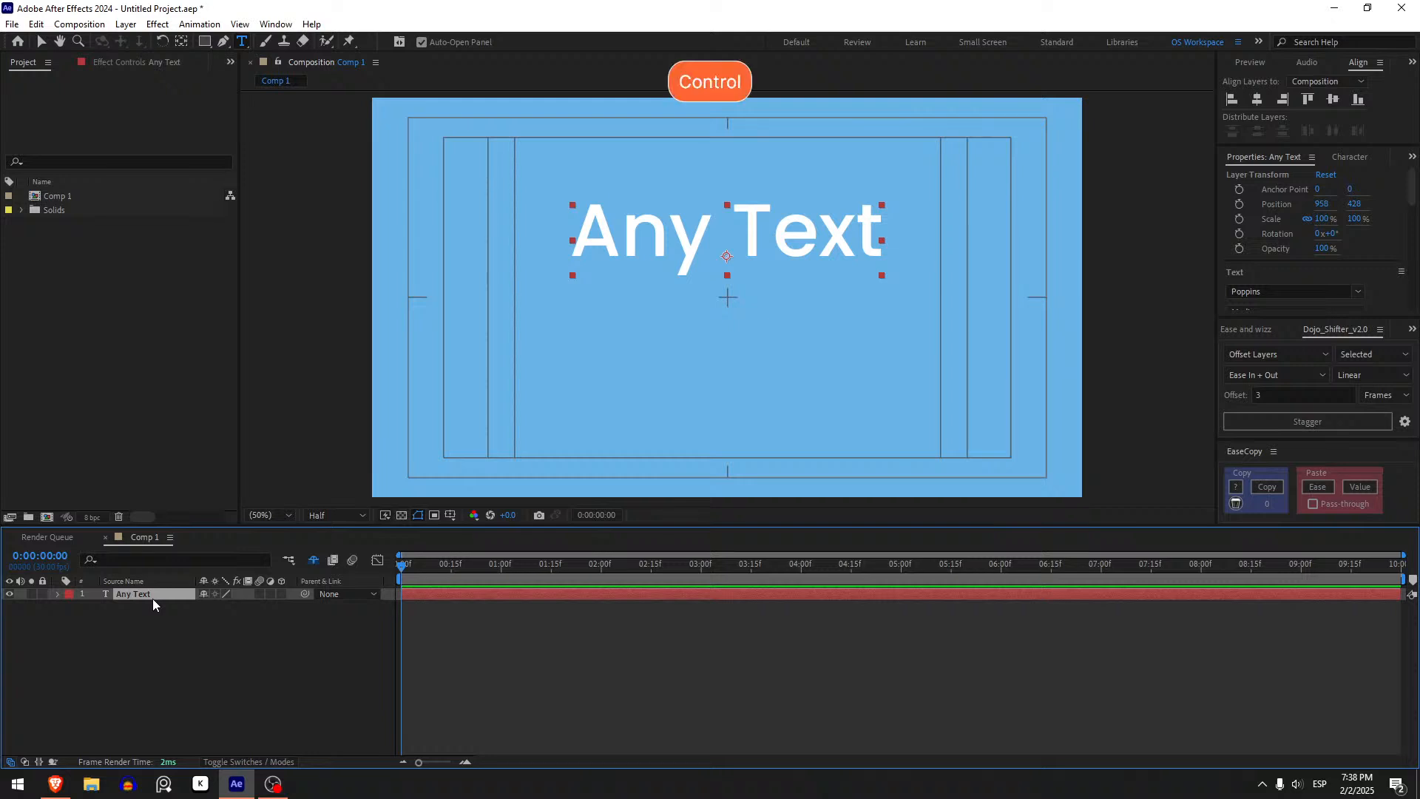
pyautogui.hotkey('ctrl', 'alt', 'home')
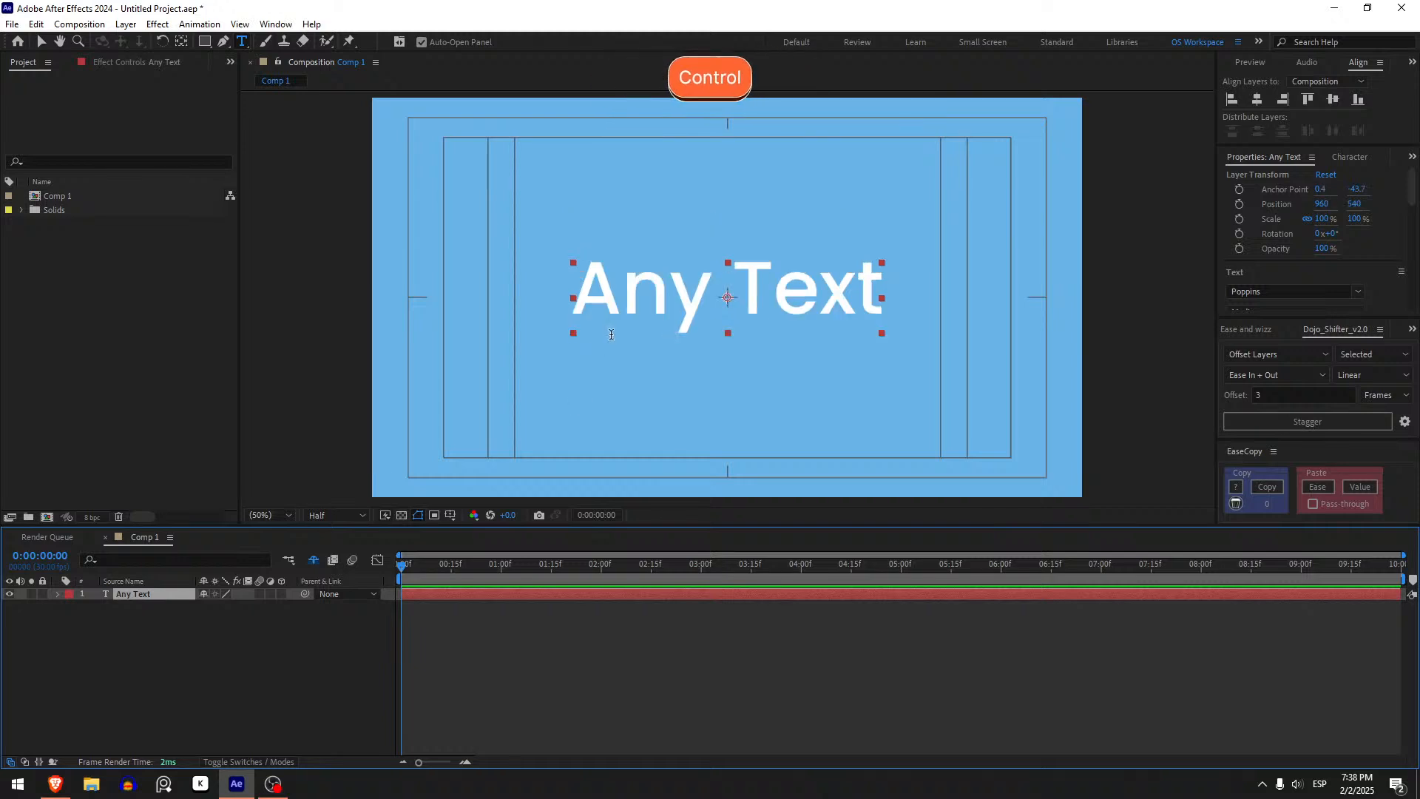
# Step: Draw a closed, curved four-point mask with the Pen tool around the word "Any" on the text layer
pyautogui.press('g')
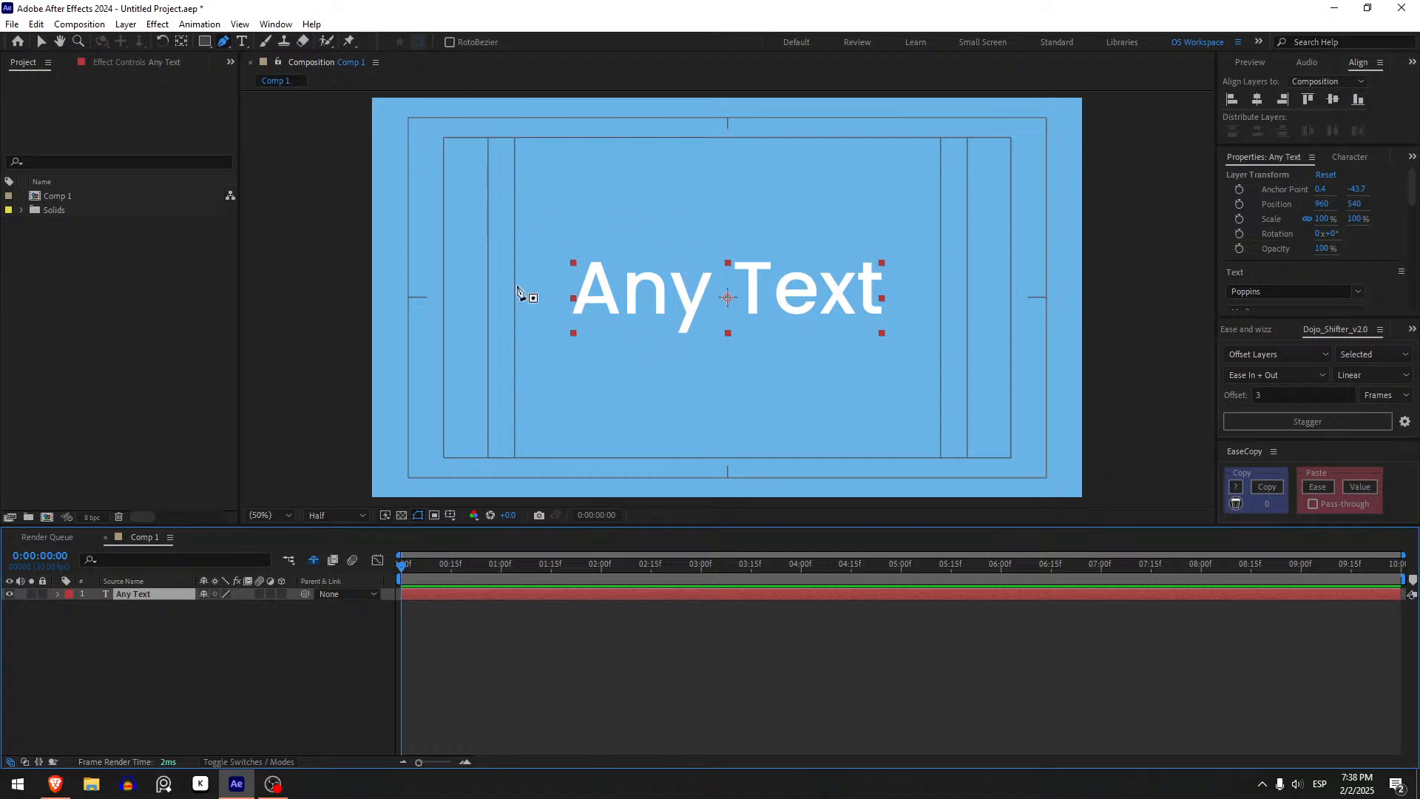
pyautogui.click(560, 340)
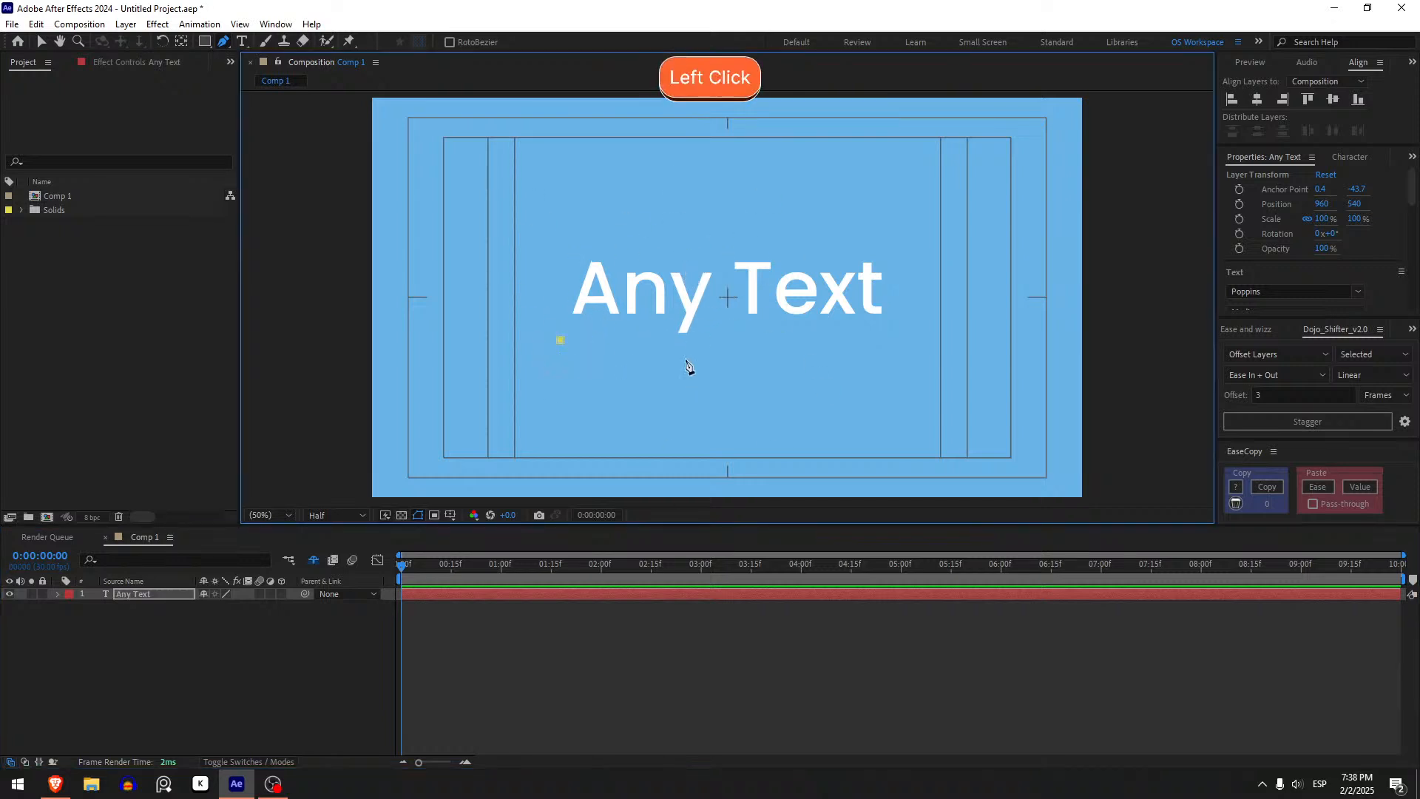
pyautogui.moveTo(711, 347); pyautogui.dragTo(724, 306)
pyautogui.moveTo(717, 251); pyautogui.dragTo(701, 243)
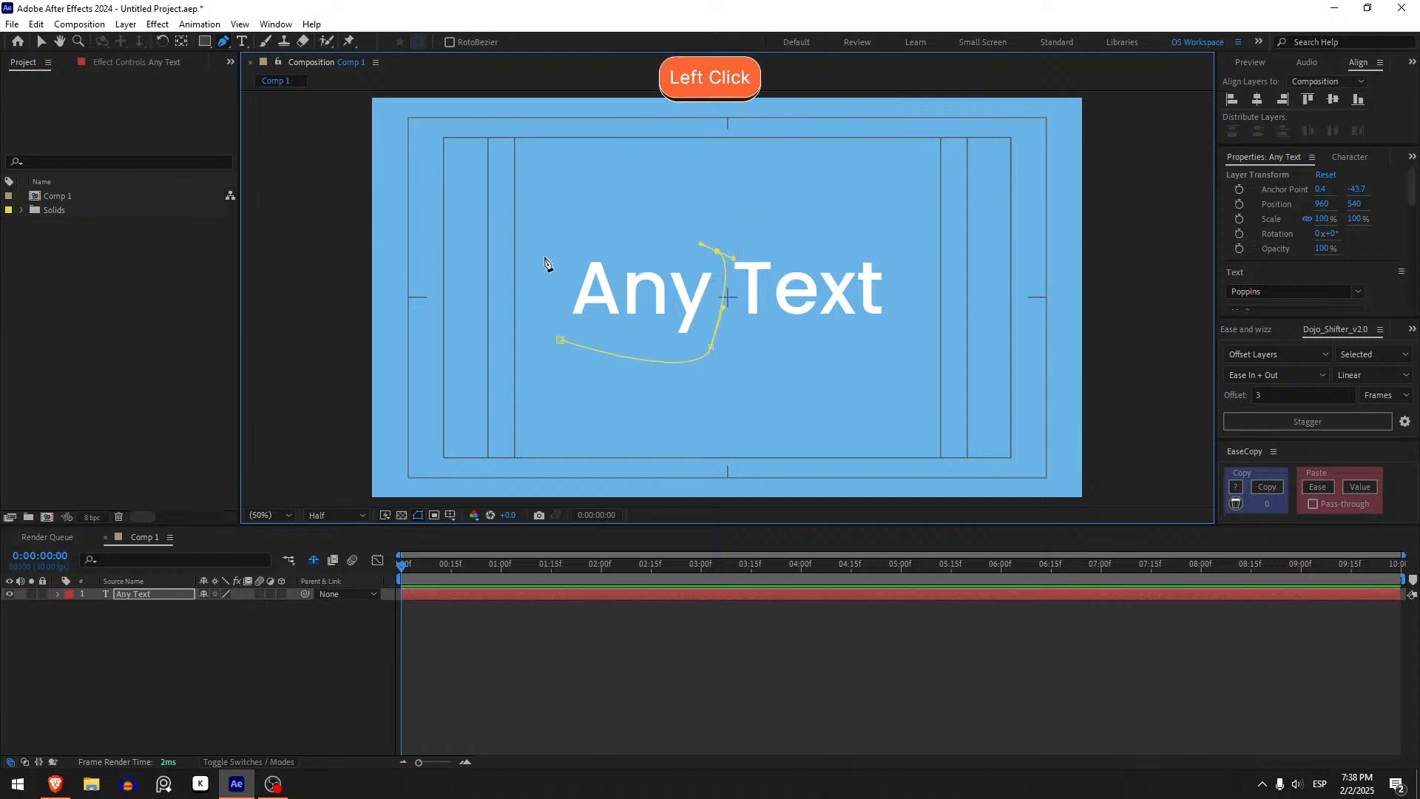
pyautogui.click(545, 263)
pyautogui.moveTo(560, 339); pyautogui.dragTo(576, 354)
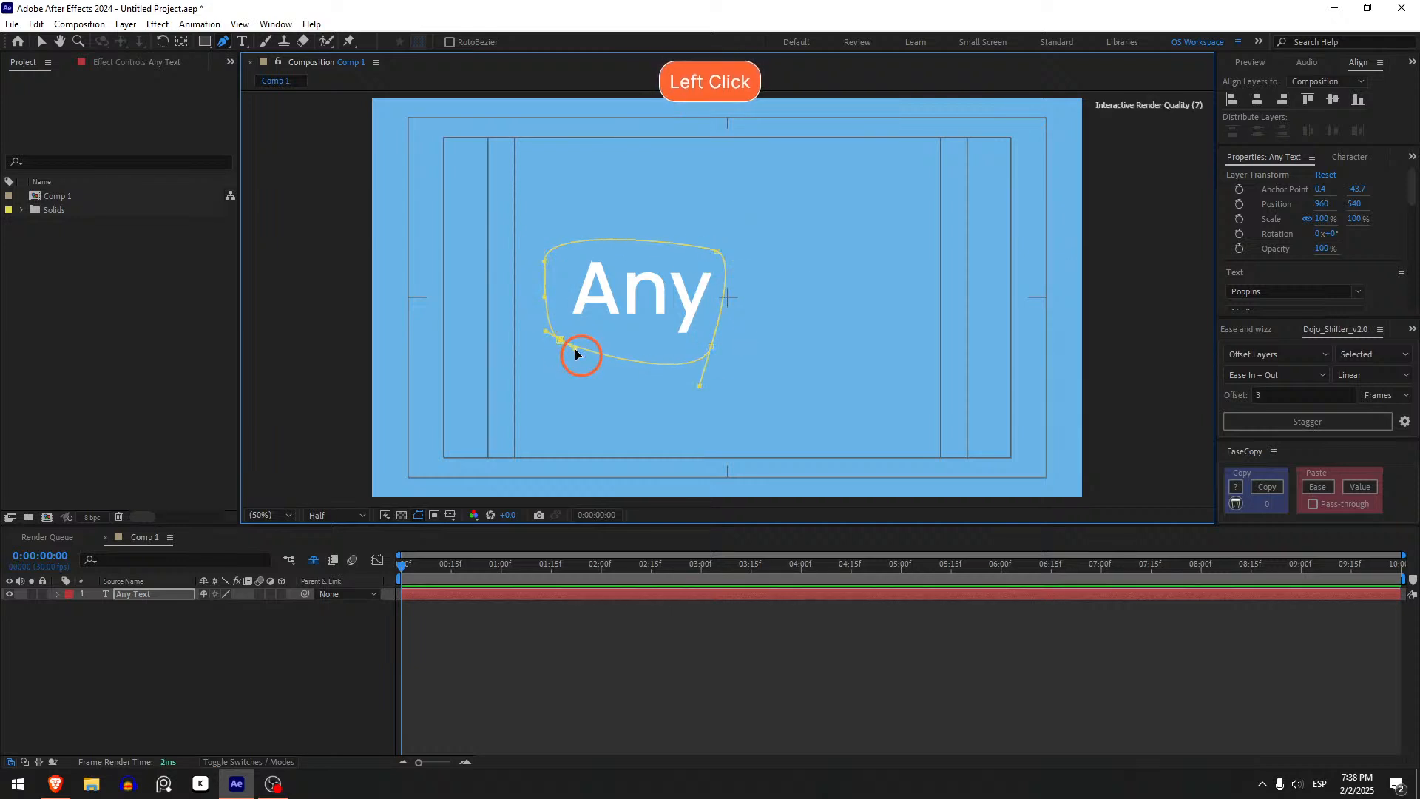
# Step: Center the masked text layer's anchor point on the visible word "Any" and center the layer in the composition
pyautogui.click(177, 596)
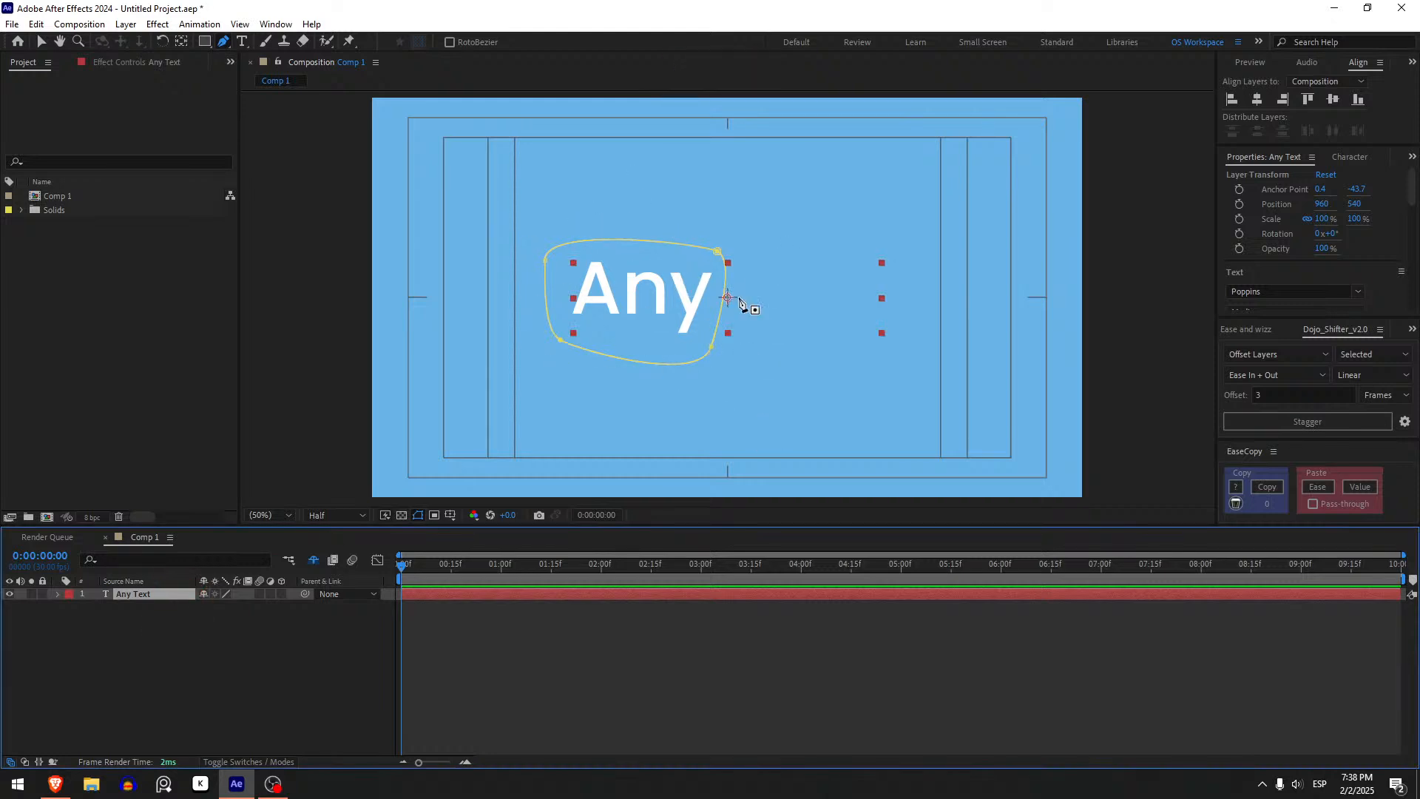
pyautogui.press('v')
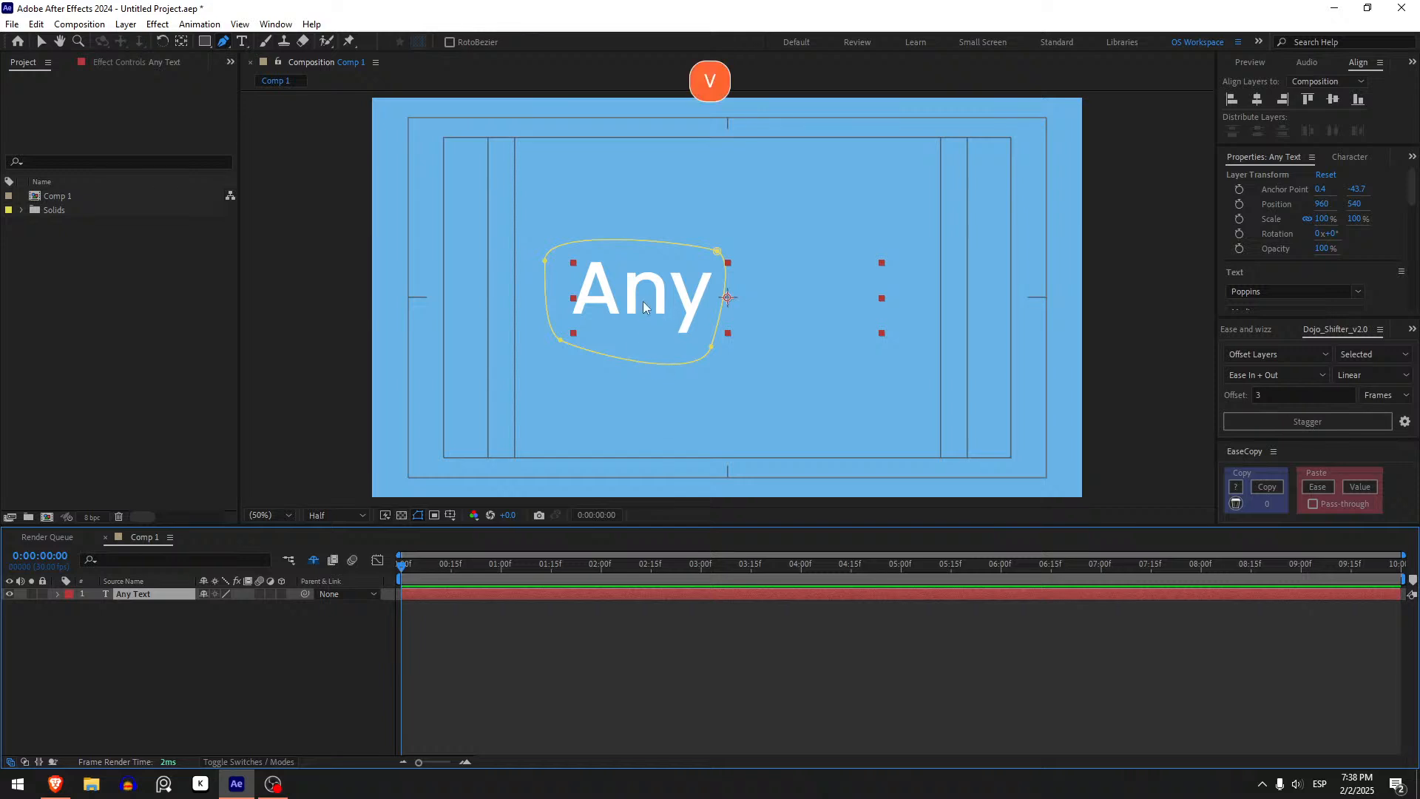
pyautogui.hotkey('ctrl', 'alt', 'Home')
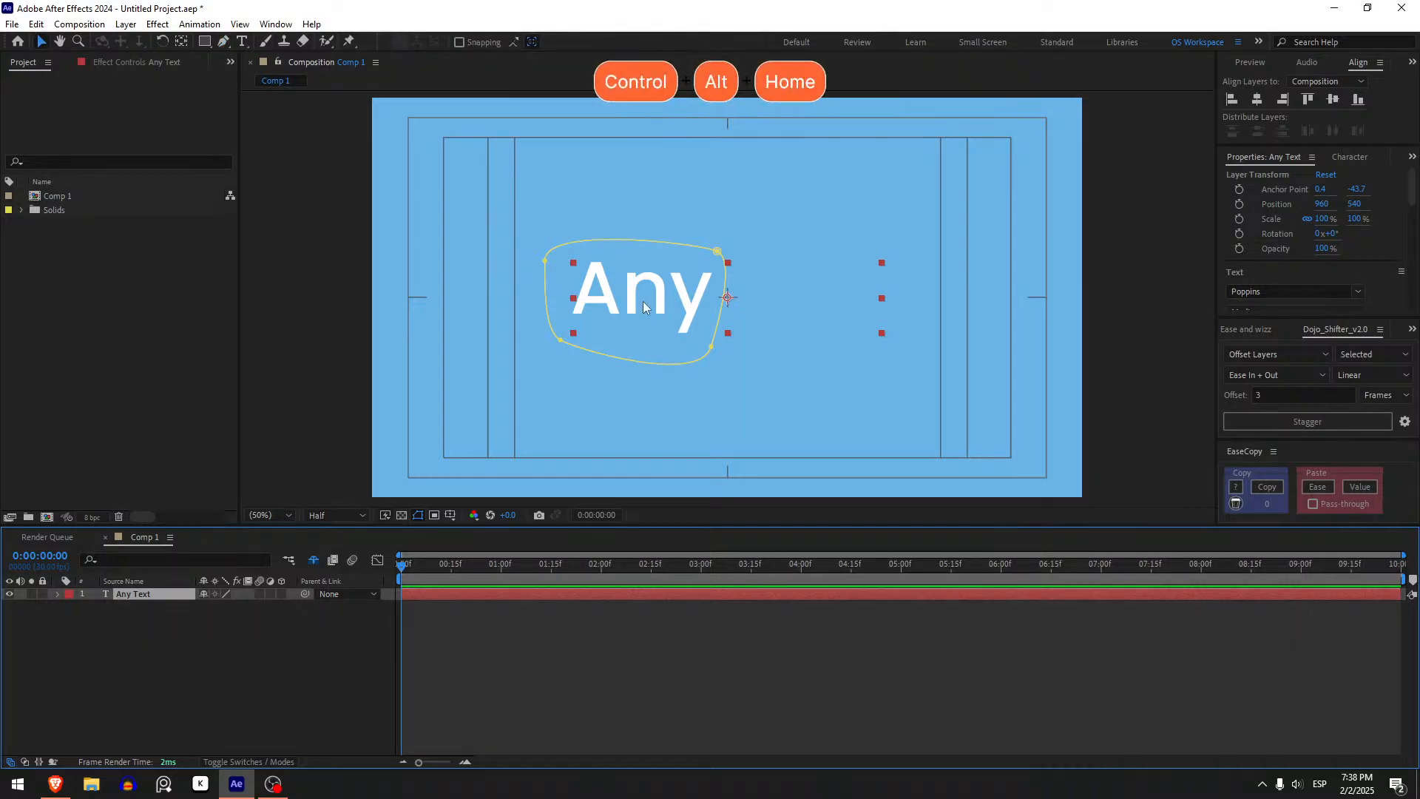
pyautogui.hotkey('ctrl', 'Home')
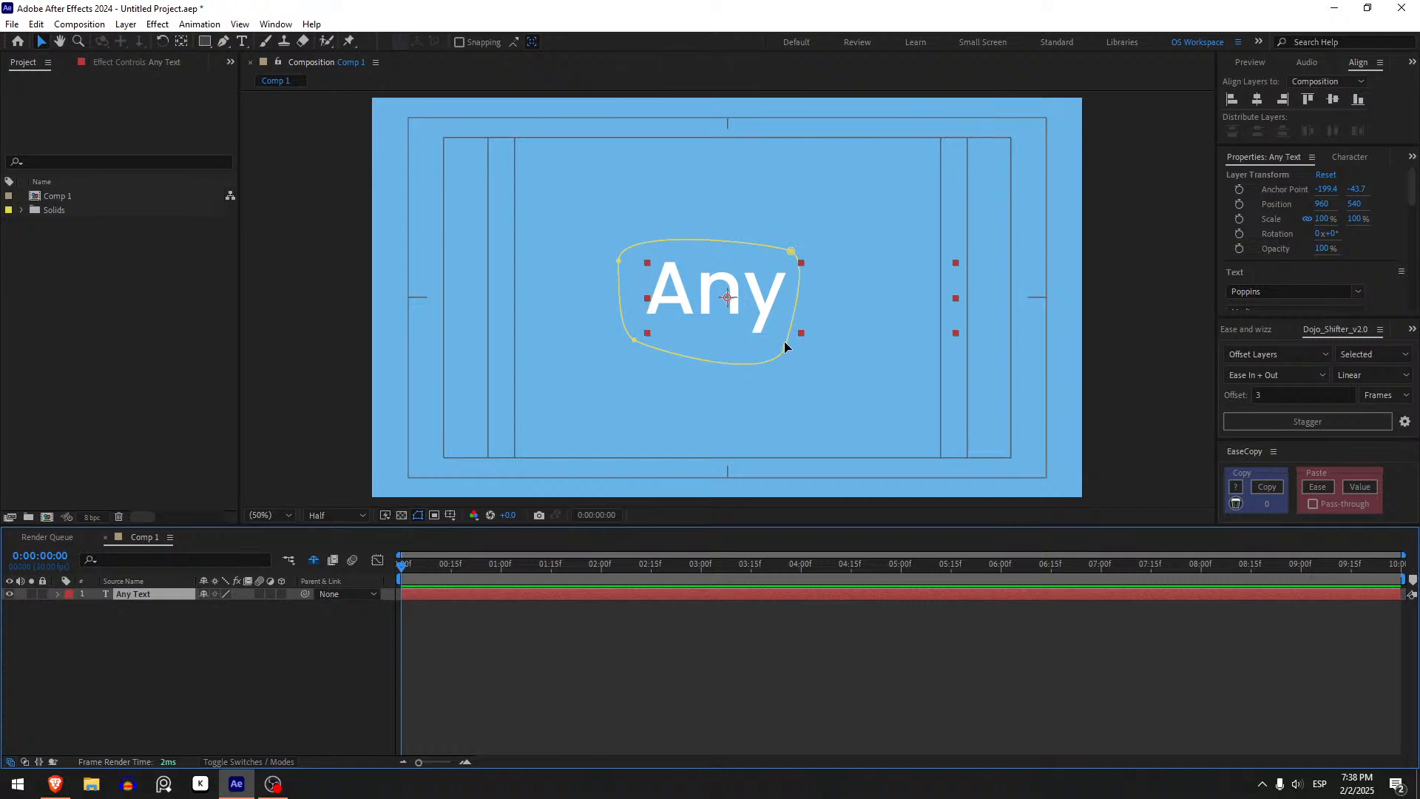
# Step: Pull the mask's two right-hand points slightly inward, and recenter the anchor point and layer on the reshaped mask
pyautogui.moveTo(785, 348); pyautogui.dragTo(761, 352)
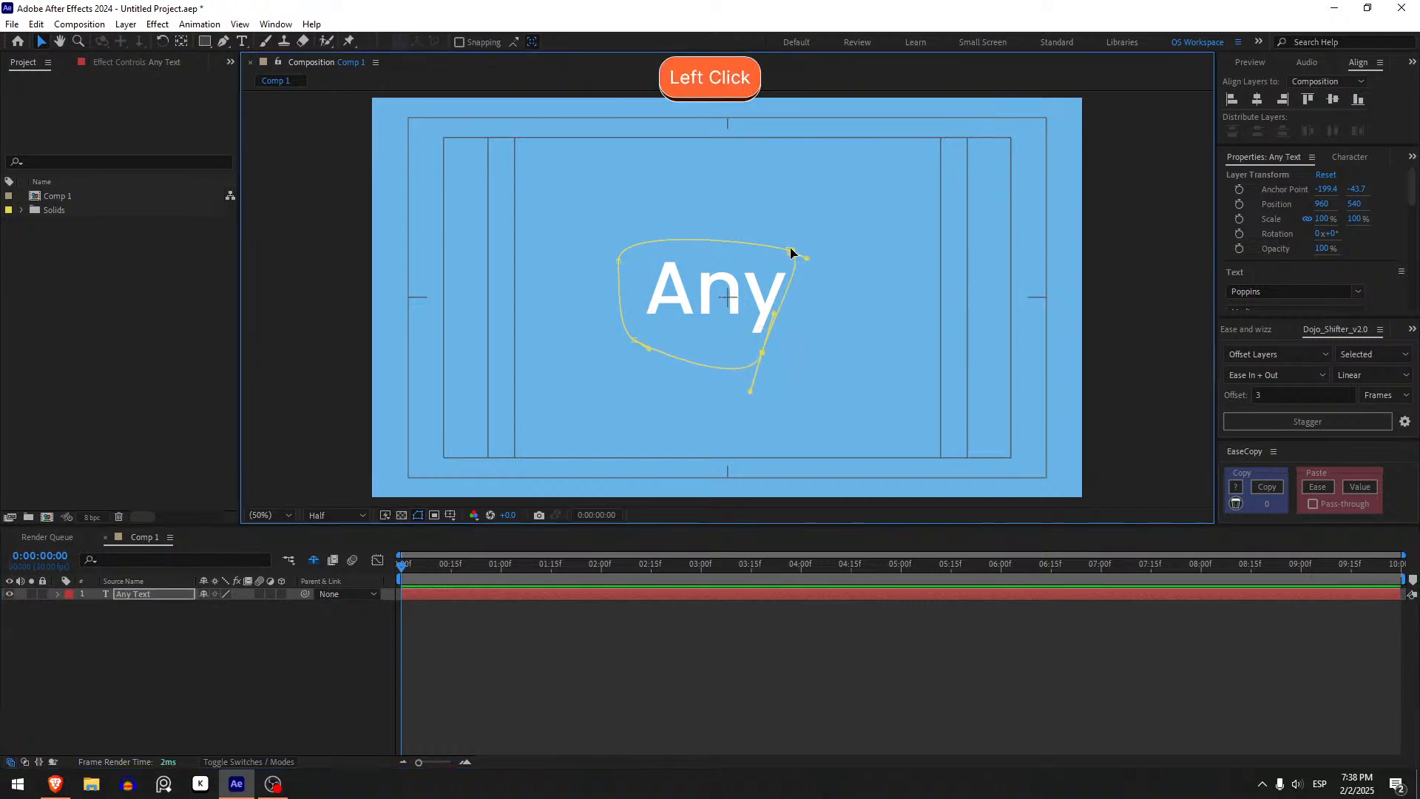
pyautogui.moveTo(790, 253); pyautogui.dragTo(781, 256)
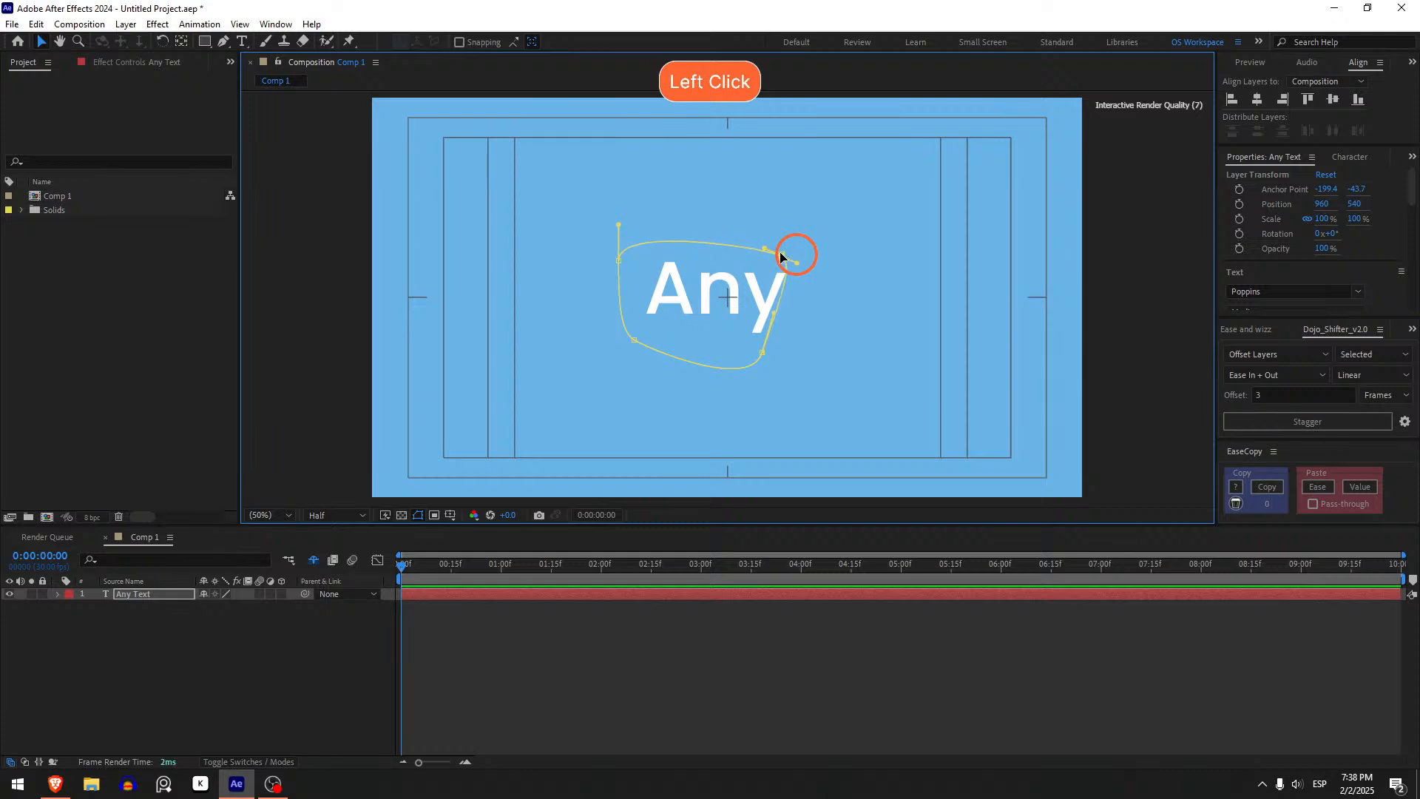
pyautogui.click(176, 593)
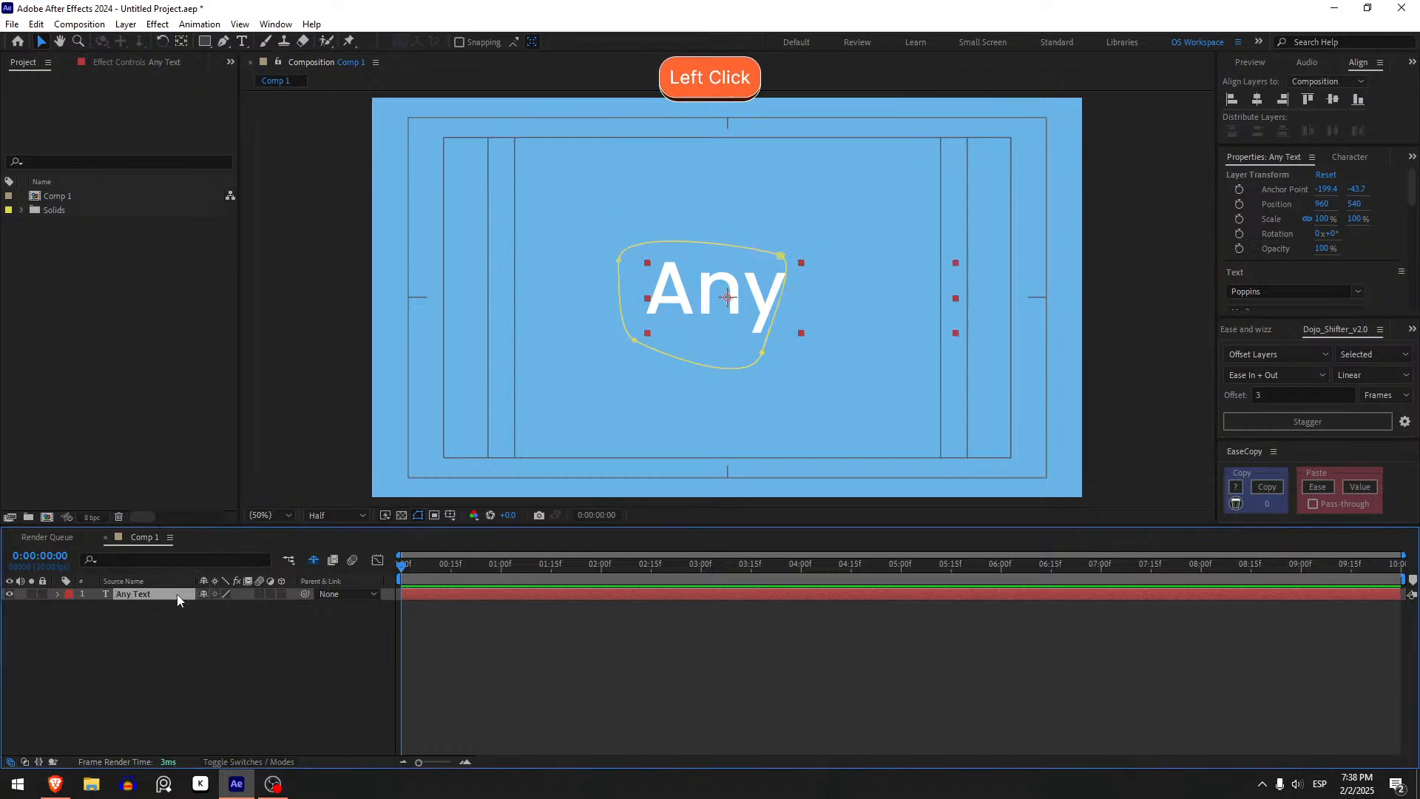
pyautogui.hotkey('ctrl', 'alt', 'Home')
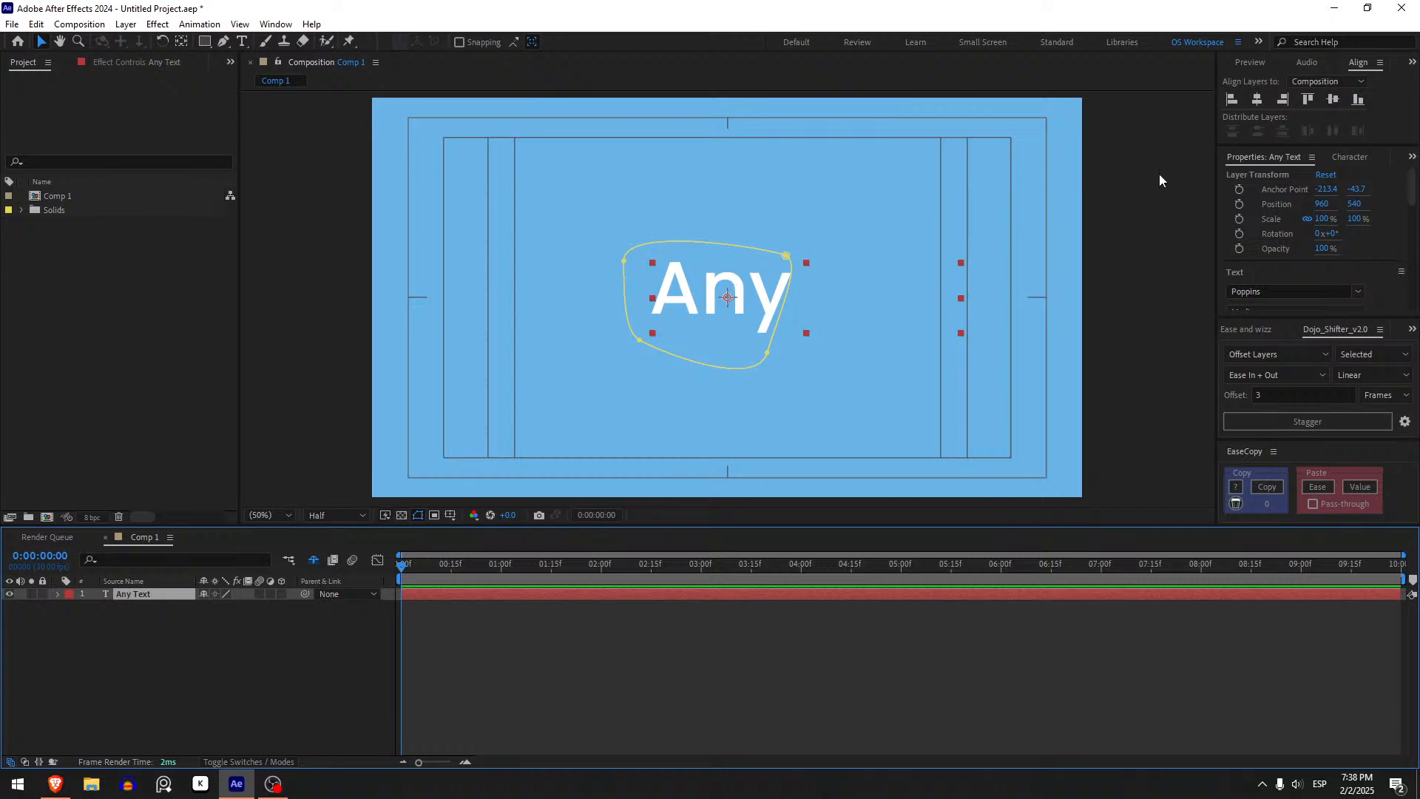
# Step: Align the masked text layer horizontally and vertically to the composition's center, and delete its mask
pyautogui.click(1262, 101)
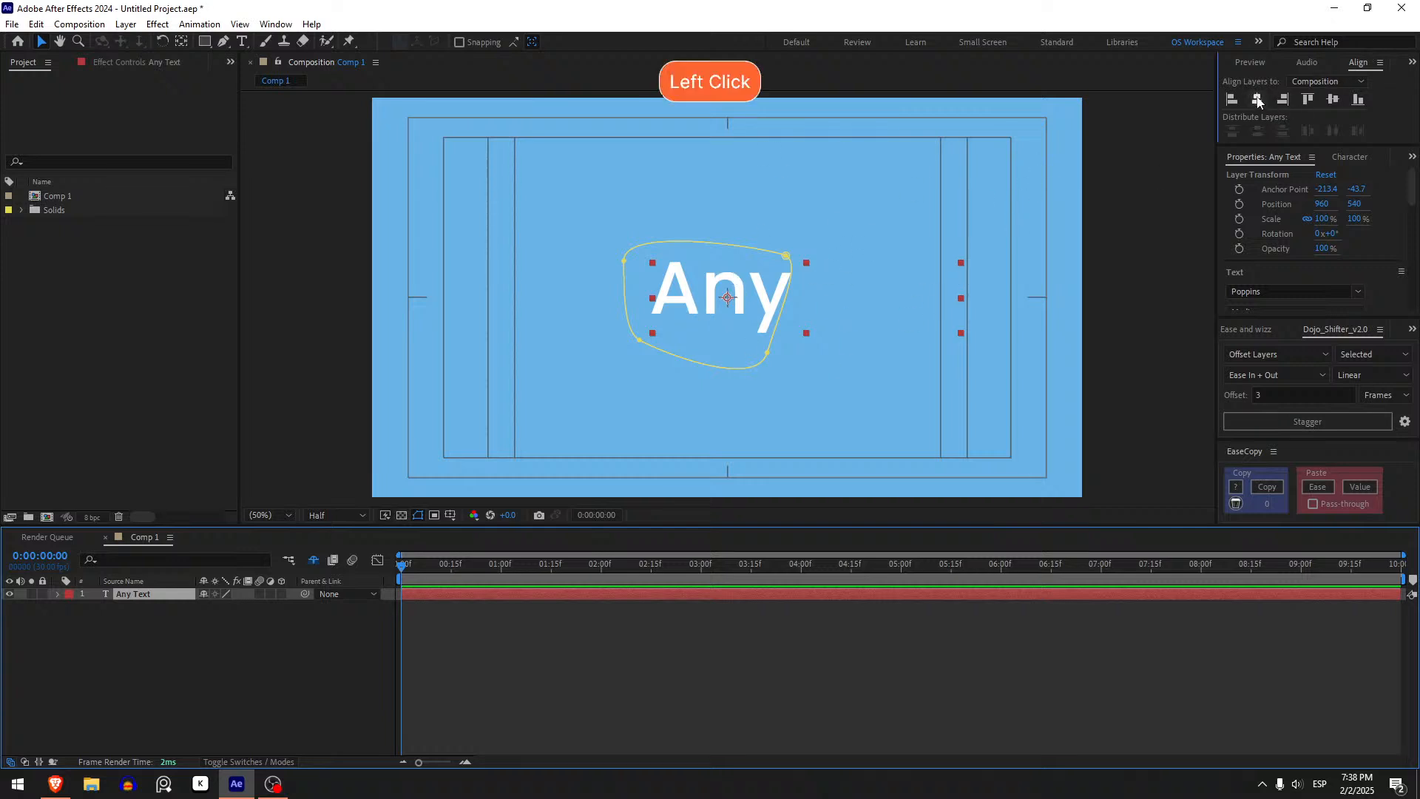
pyautogui.click(1336, 101)
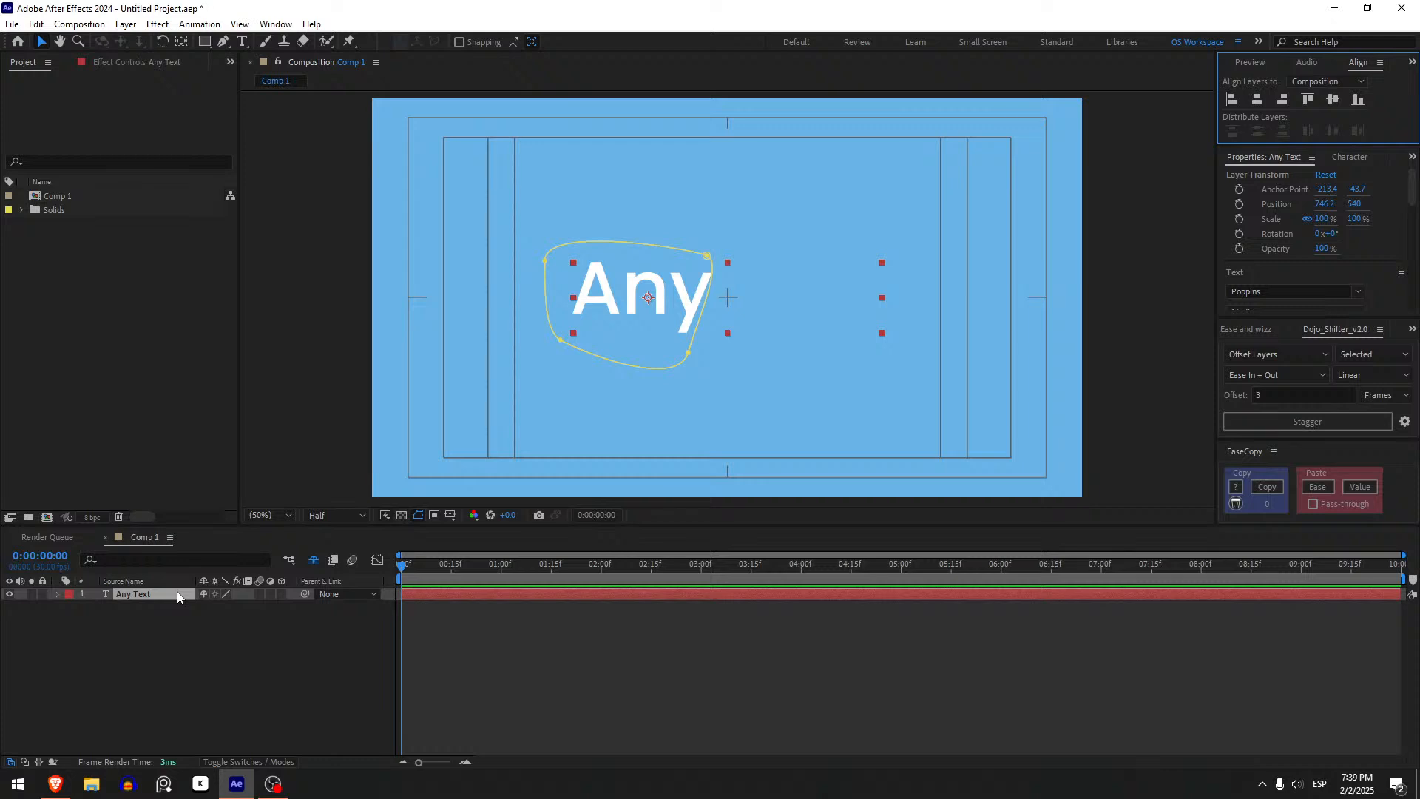
pyautogui.press('u')
pyautogui.click(131, 601)
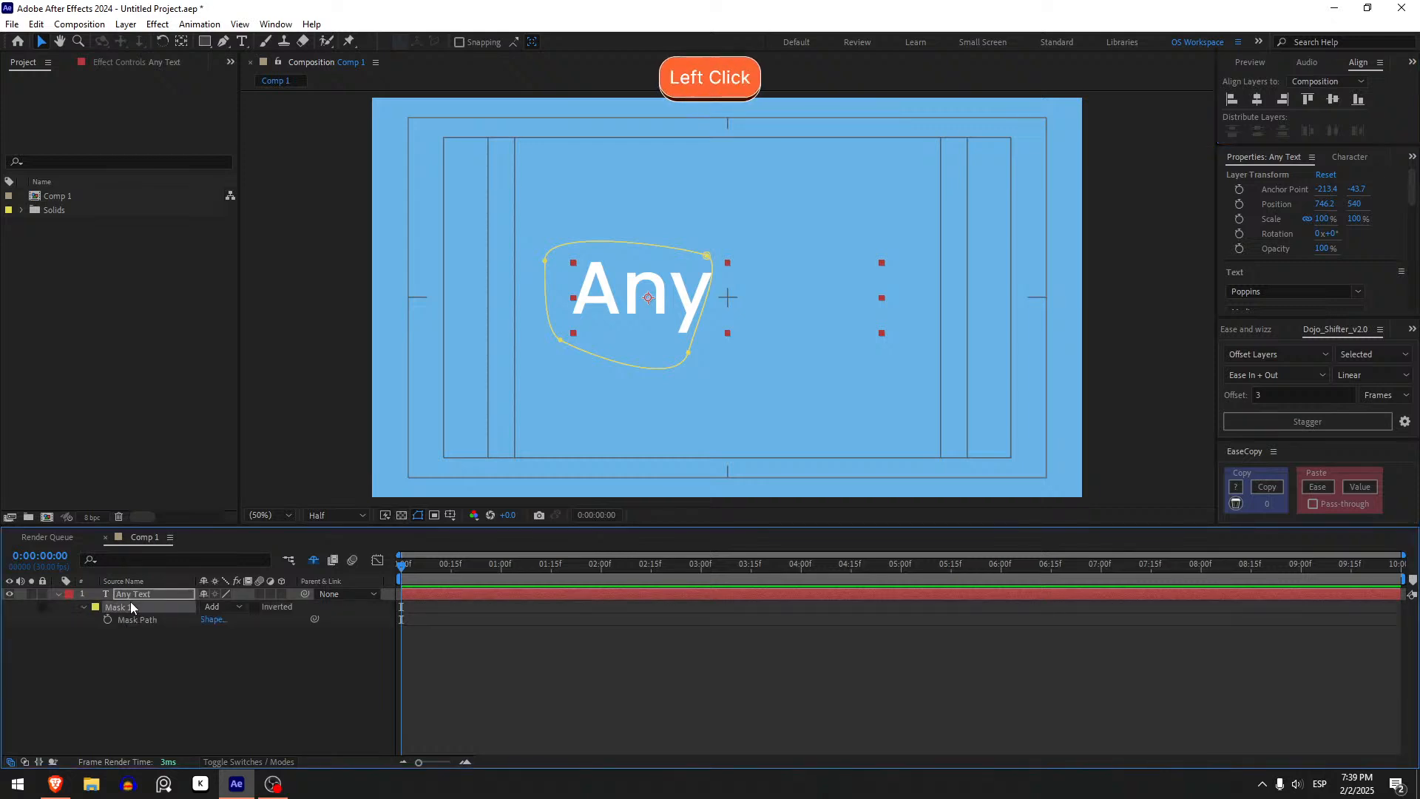
pyautogui.press('Delete')
# Step: Recenter the text layer's anchor point on the full text and duplicate the layer
pyautogui.click(139, 598)
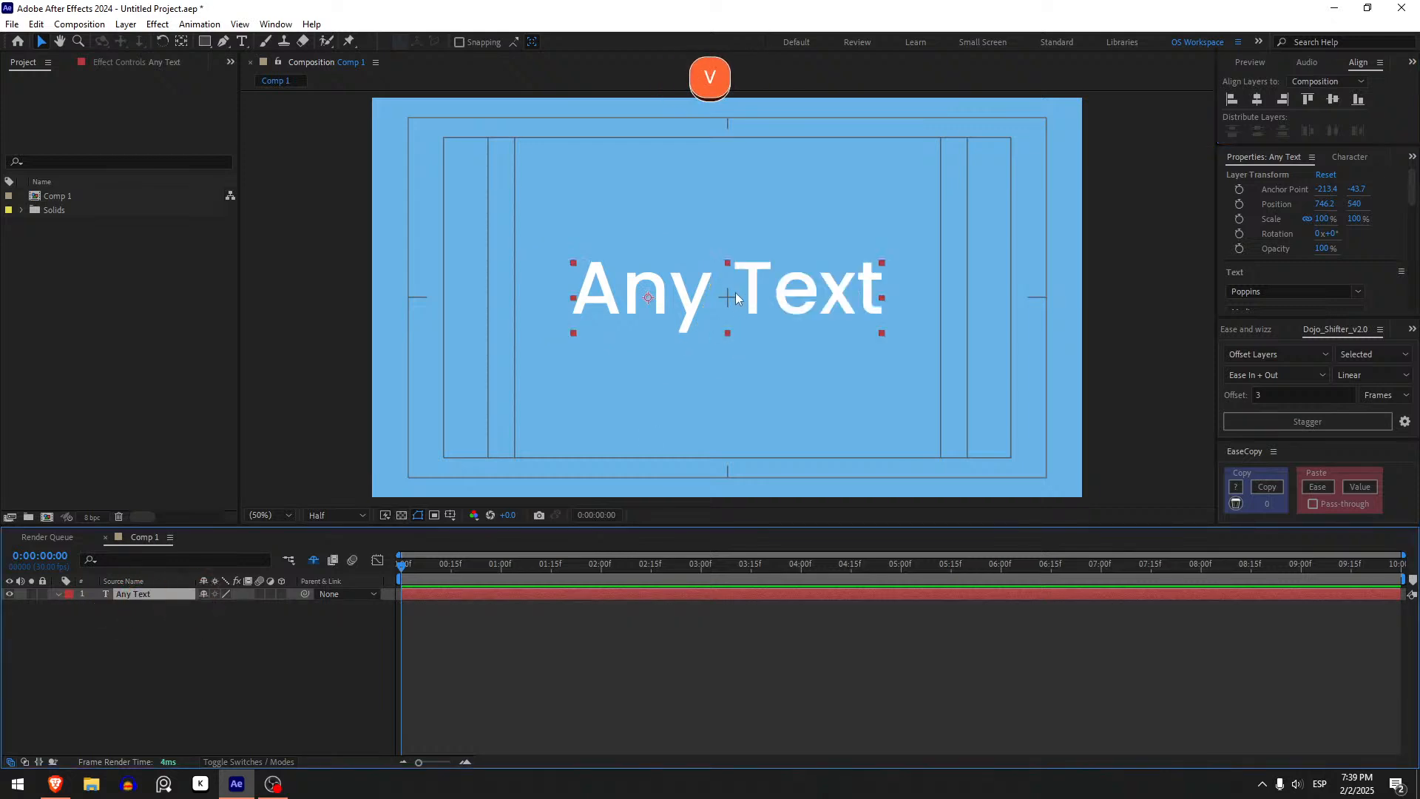
pyautogui.hotkey('ctrl', 'alt', 'Home')
pyautogui.moveTo(728, 299)
pyautogui.mouseDown()
pyautogui.moveTo(685, 379)
pyautogui.moveTo(697, 396)
pyautogui.moveTo(708, 294)
pyautogui.moveTo(725, 302)
pyautogui.mouseUp()
pyautogui.hotkey('ctrl', 'd')
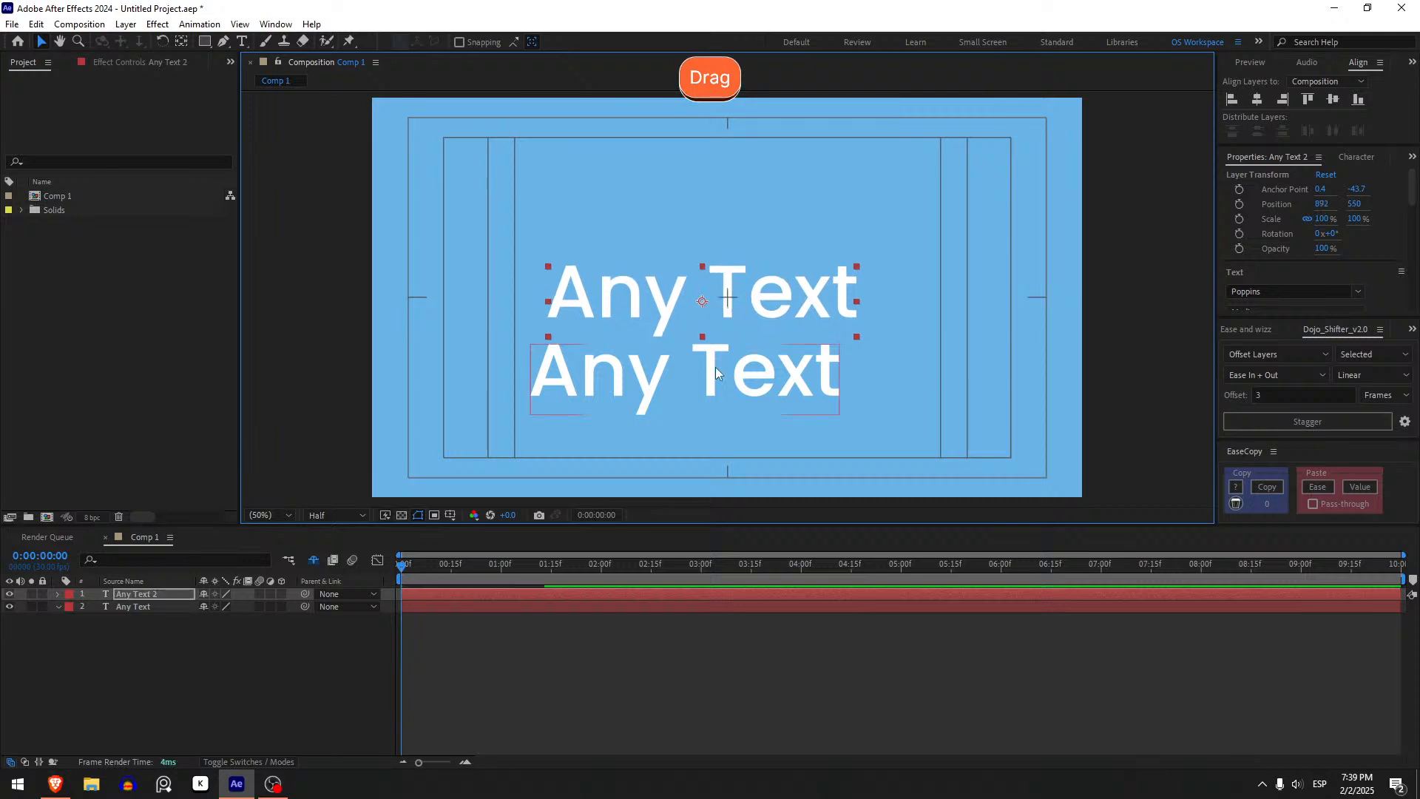
# Step: Arrange the original text layer below its duplicate and change the original's text to "Parent"
pyautogui.moveTo(707, 375); pyautogui.dragTo(645, 400)
pyautogui.moveTo(676, 305); pyautogui.dragTo(650, 318)
pyautogui.click(621, 396)
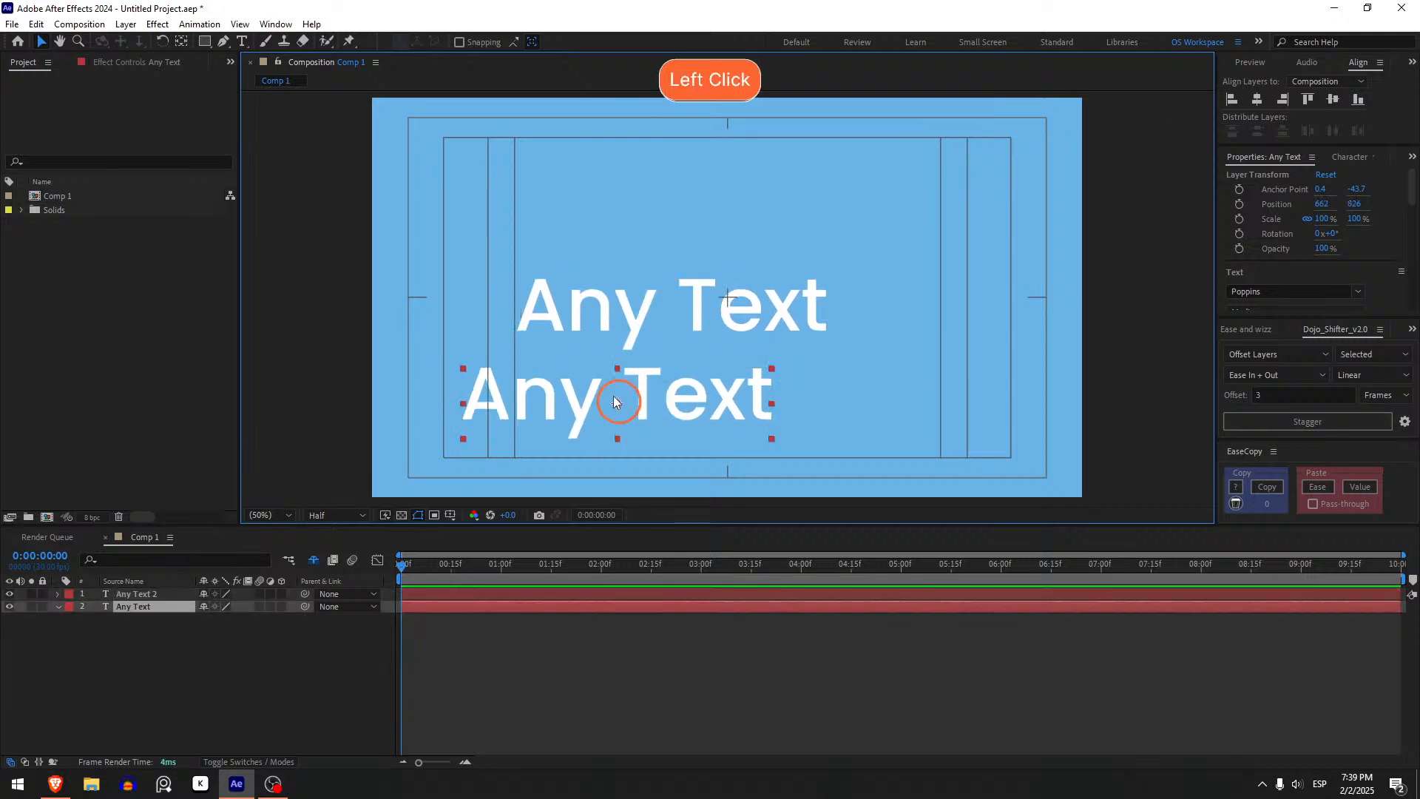
pyautogui.doubleClick(622, 392)
pyautogui.write('Parent')
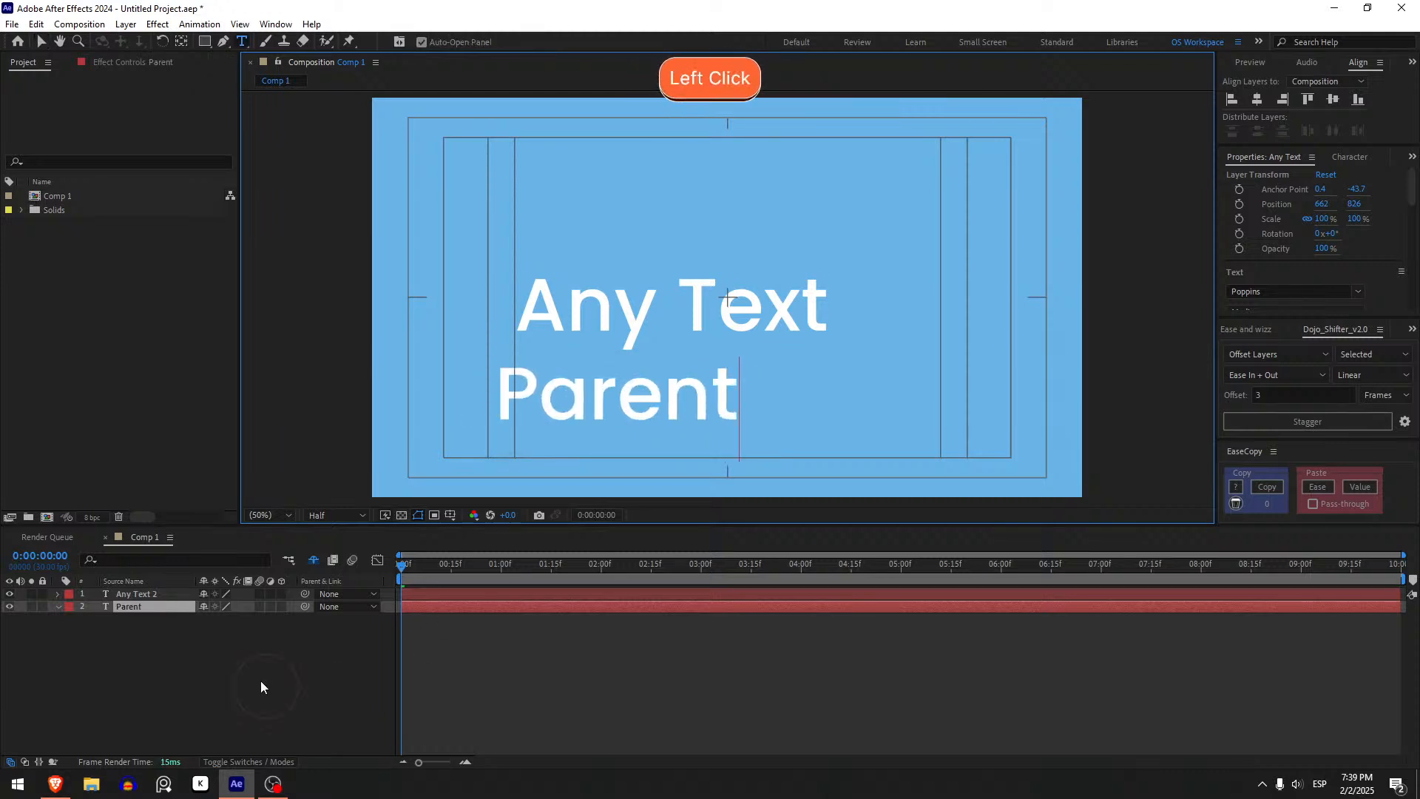
pyautogui.click(260, 681)
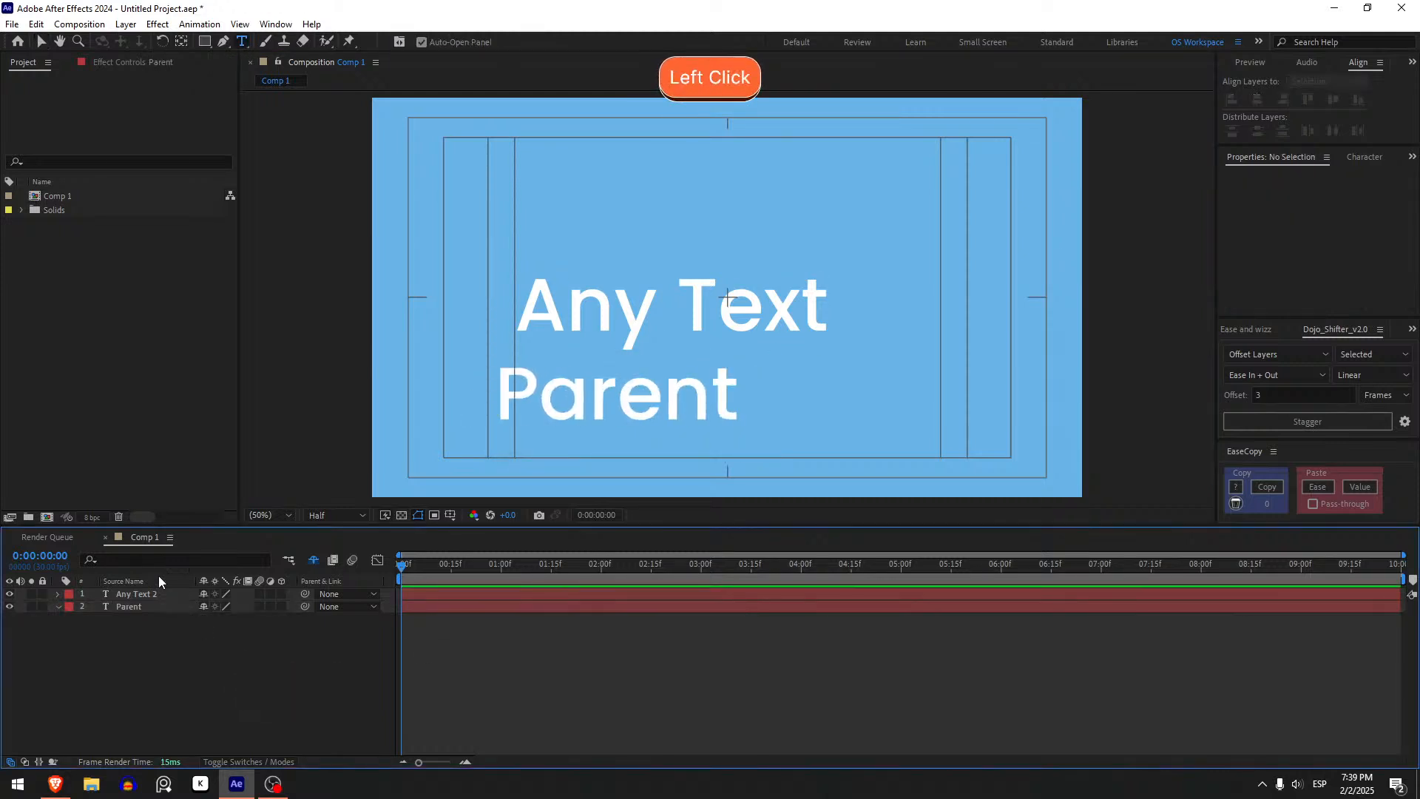
# Step: Parent the "Any Text 2" layer to the "Parent" layer and move the pair toward the composition's lower left
pyautogui.press('v')
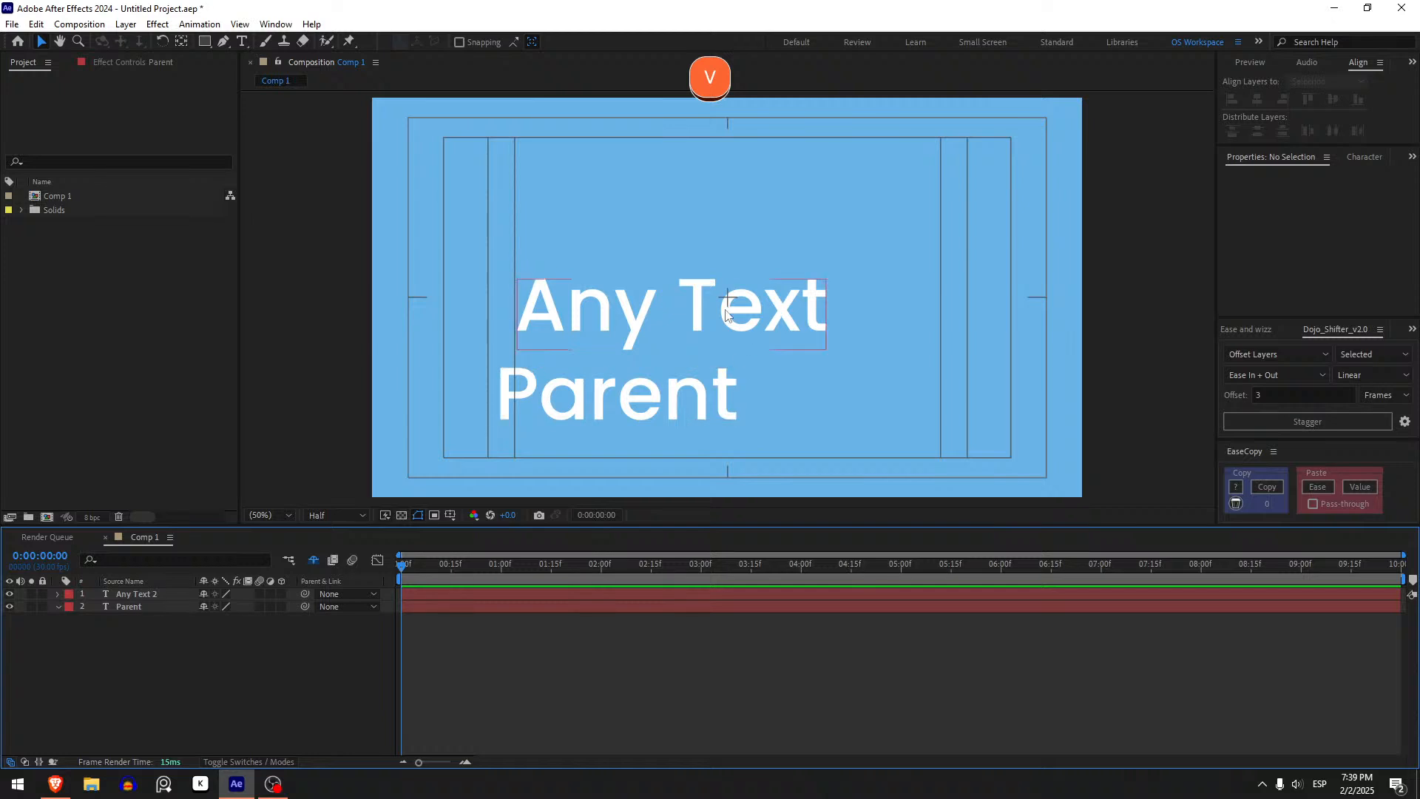
pyautogui.moveTo(712, 305); pyautogui.dragTo(727, 303)
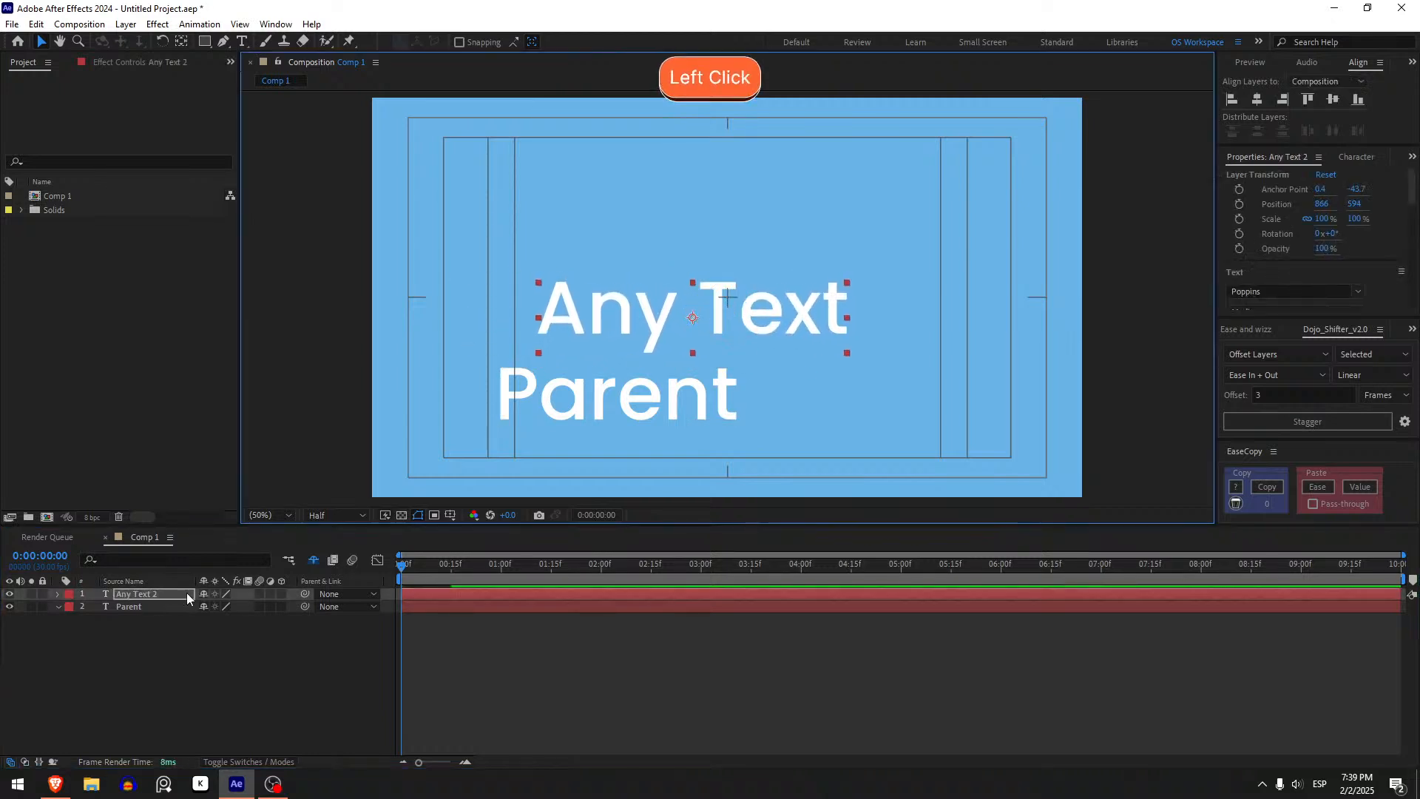
pyautogui.click(162, 607)
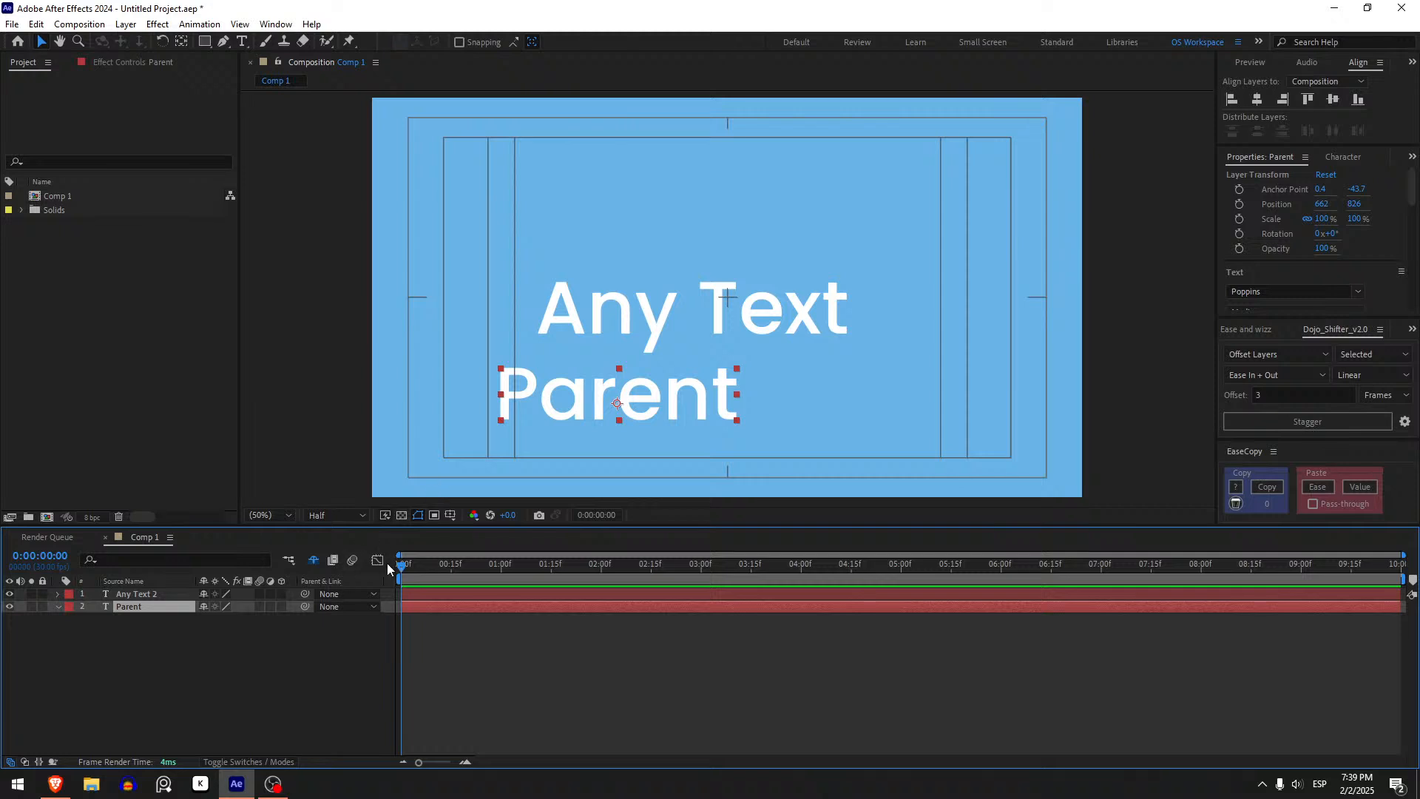
pyautogui.moveTo(304, 594); pyautogui.dragTo(158, 601)
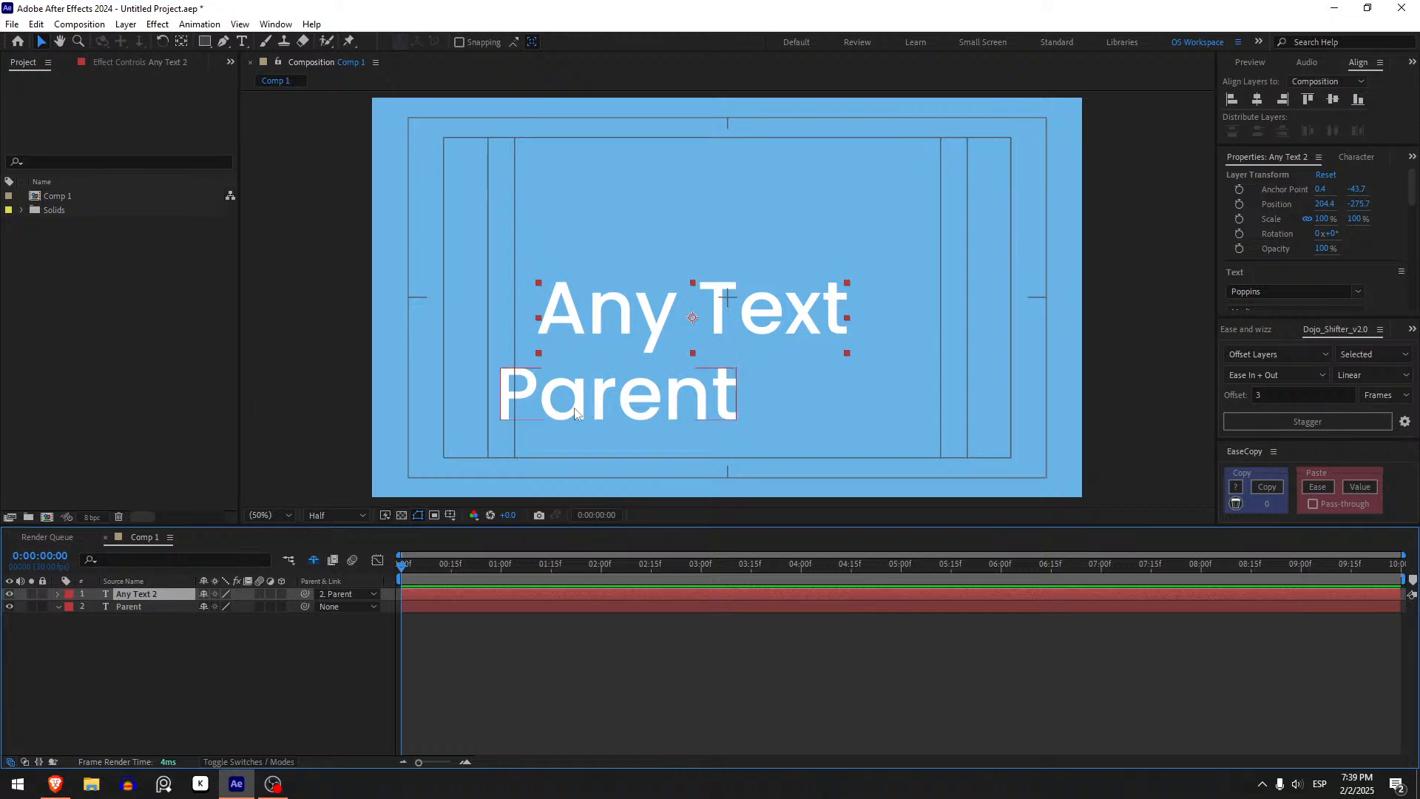
pyautogui.moveTo(628, 400); pyautogui.dragTo(608, 365)
# Step: Try to center the parented "Any Text 2" layer in the composition with Center In View, and undo it
pyautogui.click(145, 594)
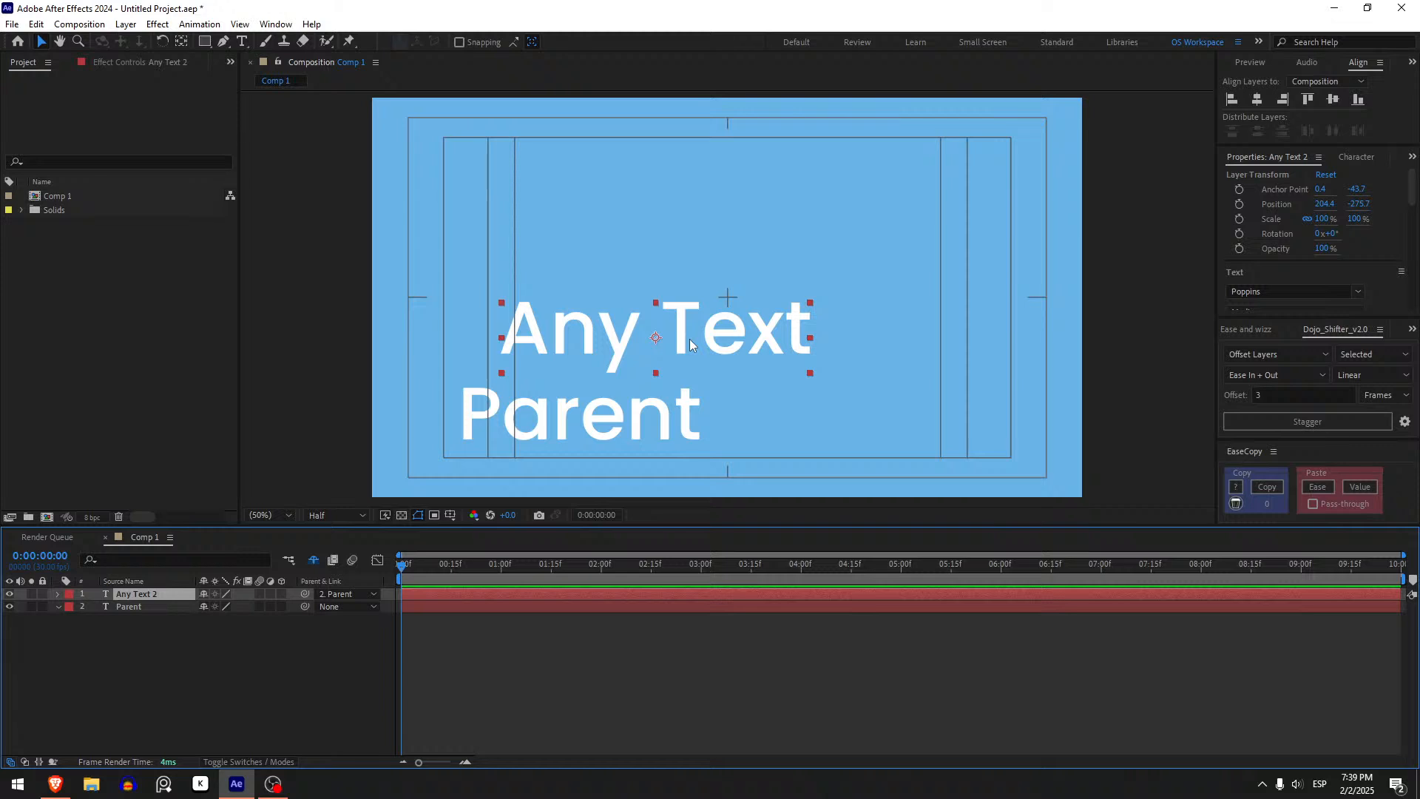
pyautogui.hotkey('ctrl', 'Home')
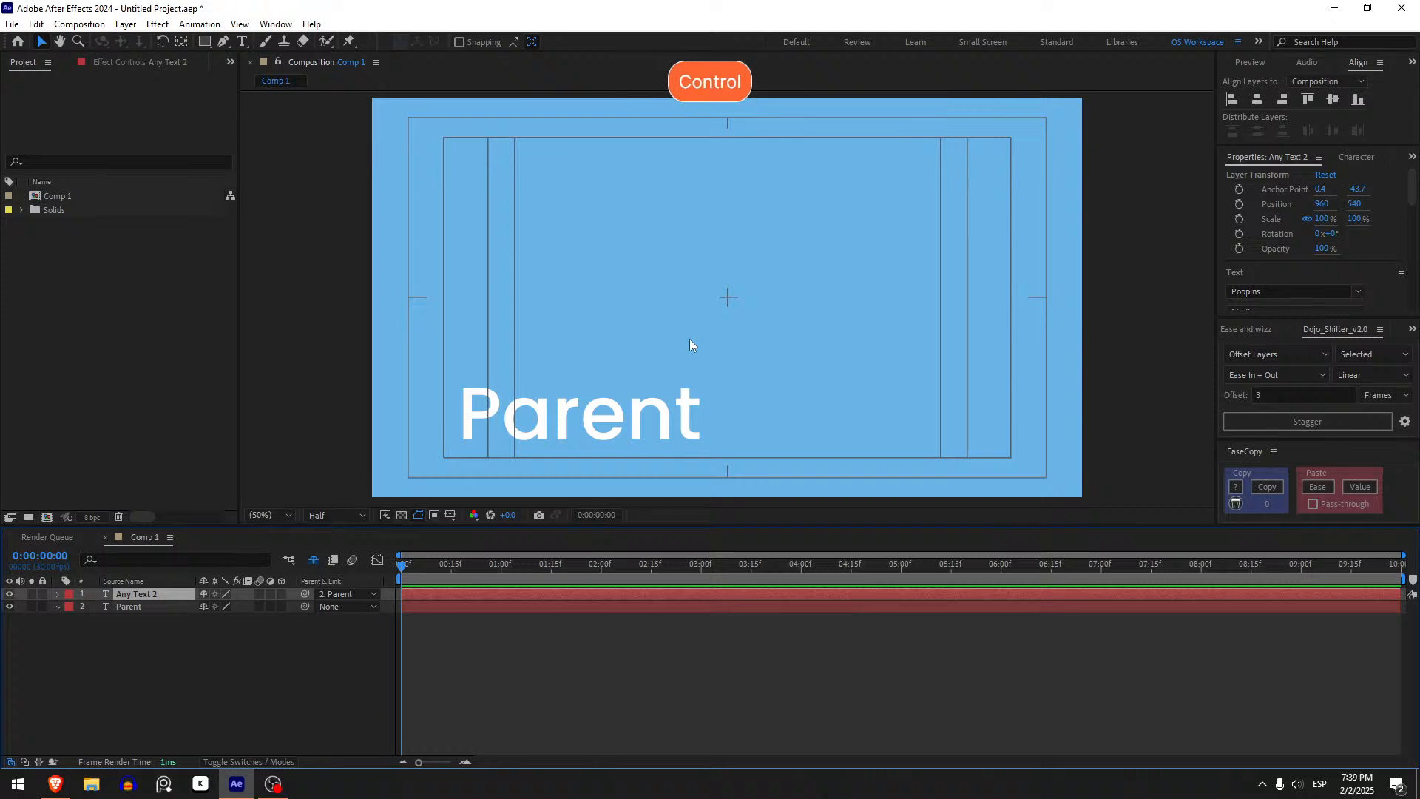
pyautogui.scroll(-4, 766, 330)
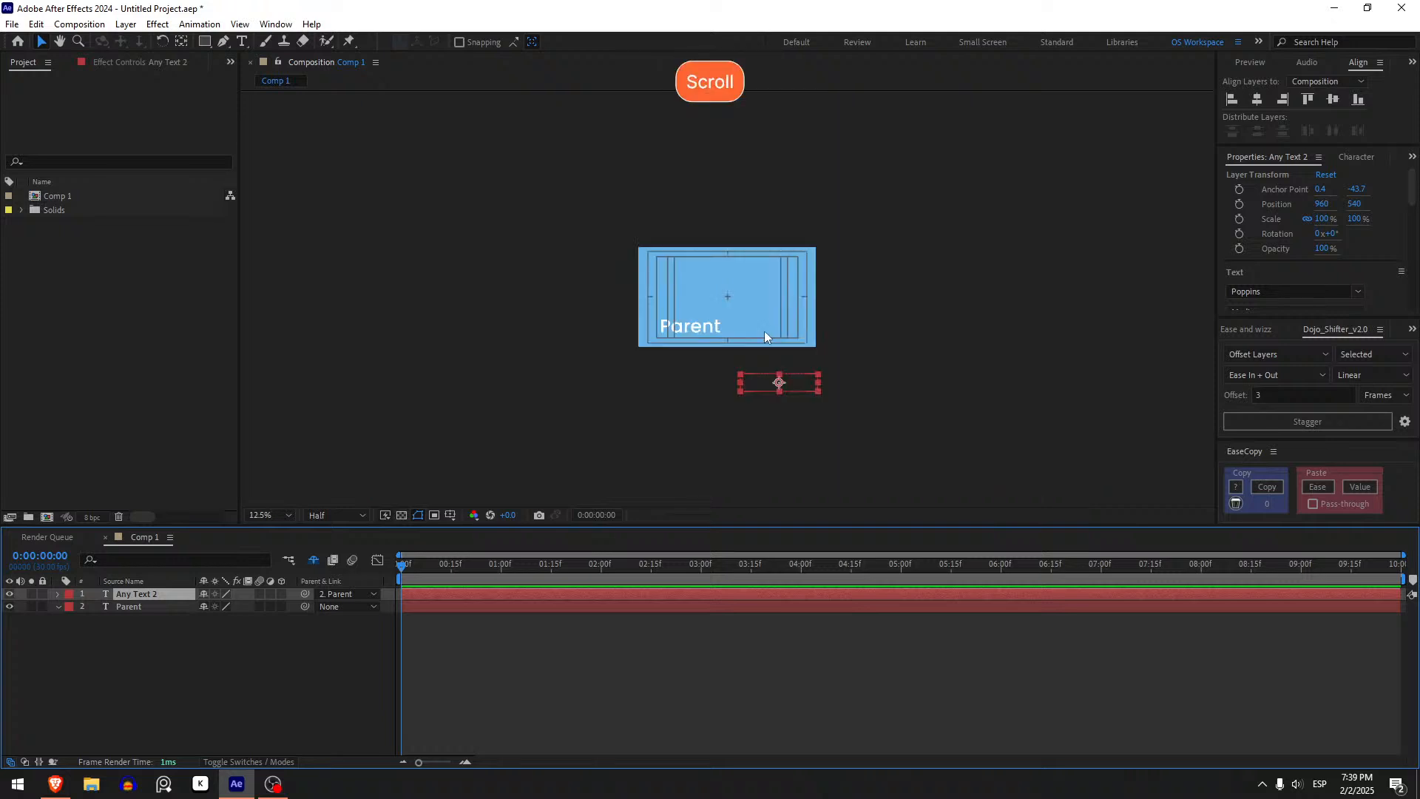
pyautogui.scroll(2, 751, 334)
pyautogui.moveTo(804, 336); pyautogui.dragTo(789, 255)
pyautogui.scroll(2, 657, 296)
pyautogui.scroll(3, 655, 298)
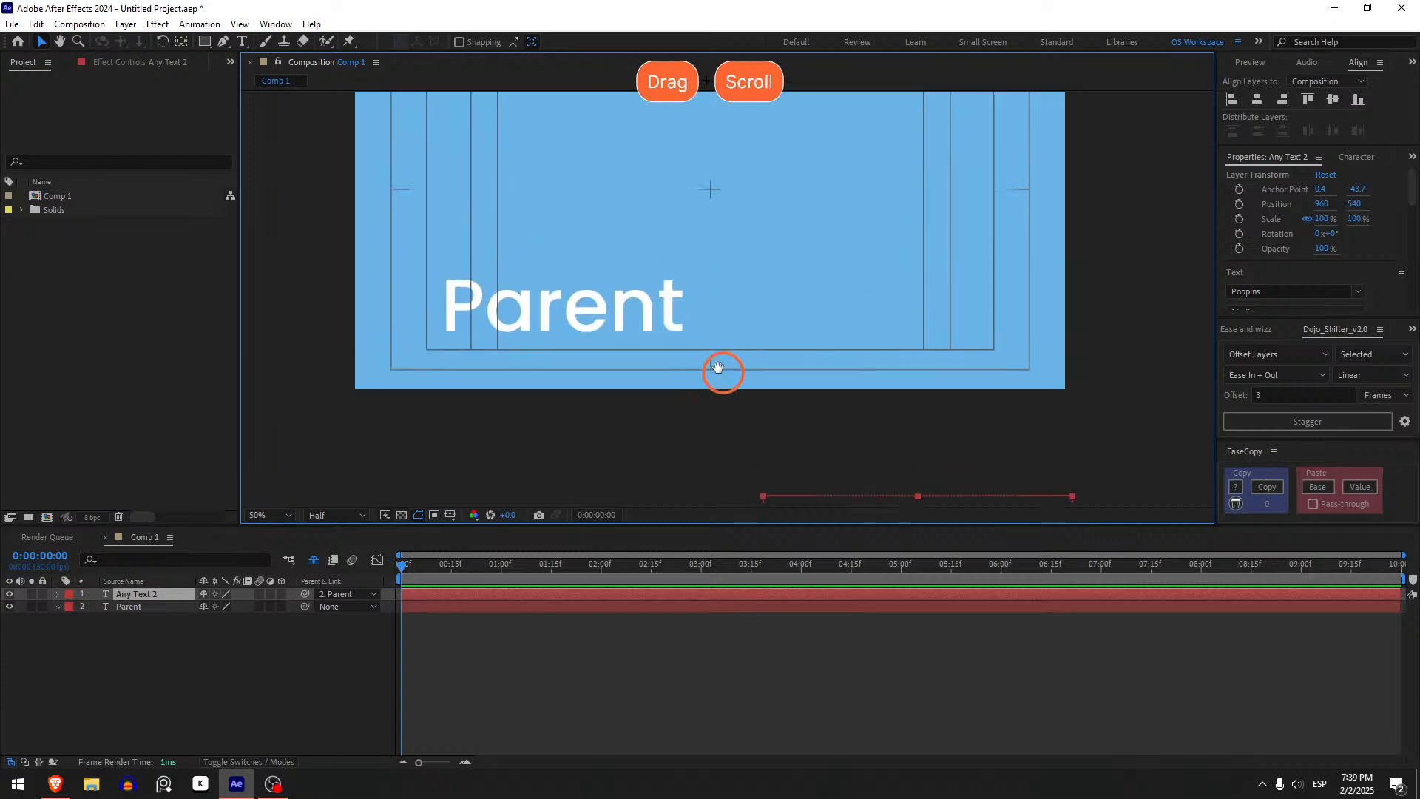
pyautogui.hotkey('ctrl', 'z')
pyautogui.click(268, 515)
pyautogui.click(288, 268)
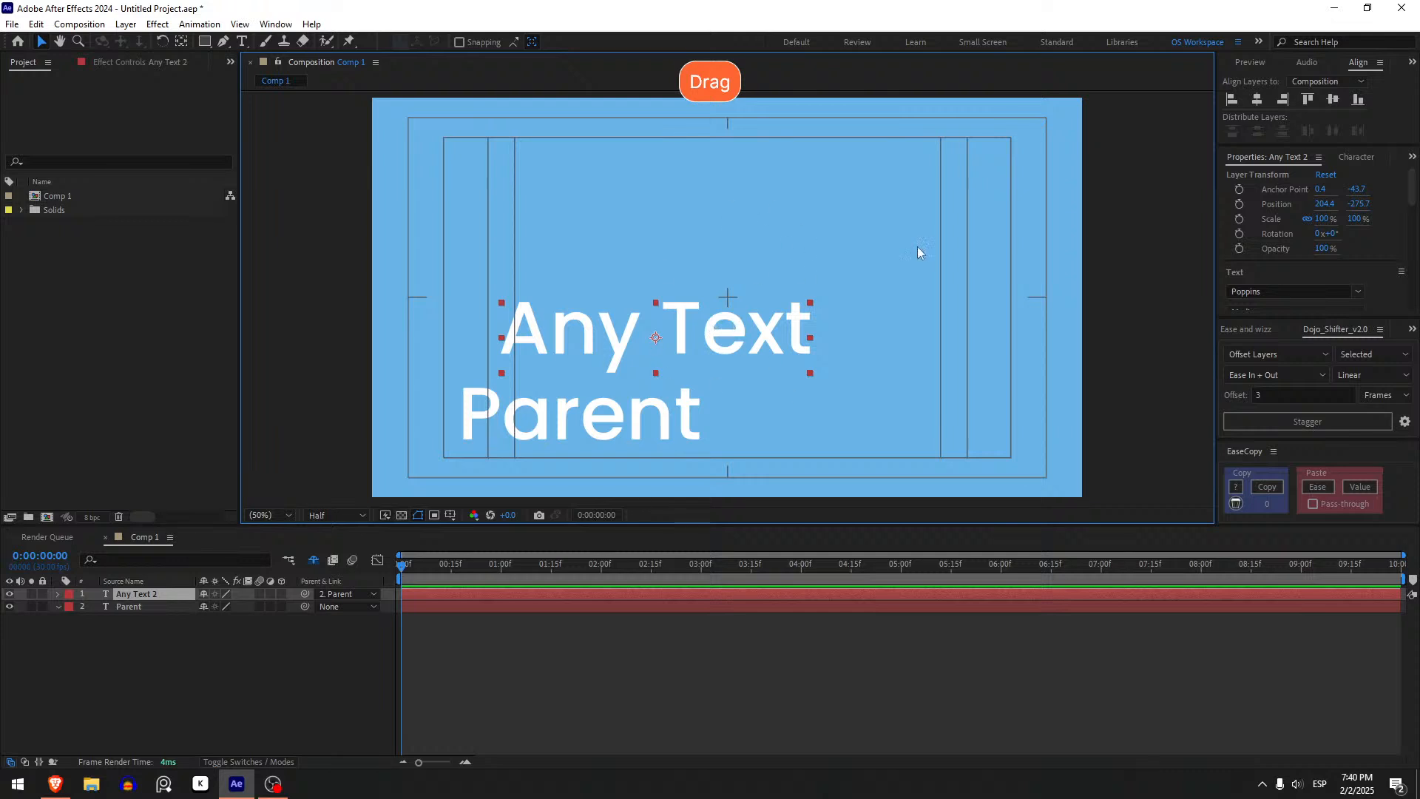
# Step: Align the "Any Text 2" layer horizontally and vertically to the composition's center, and undo both alignments
pyautogui.click(1257, 100)
pyautogui.click(1332, 99)
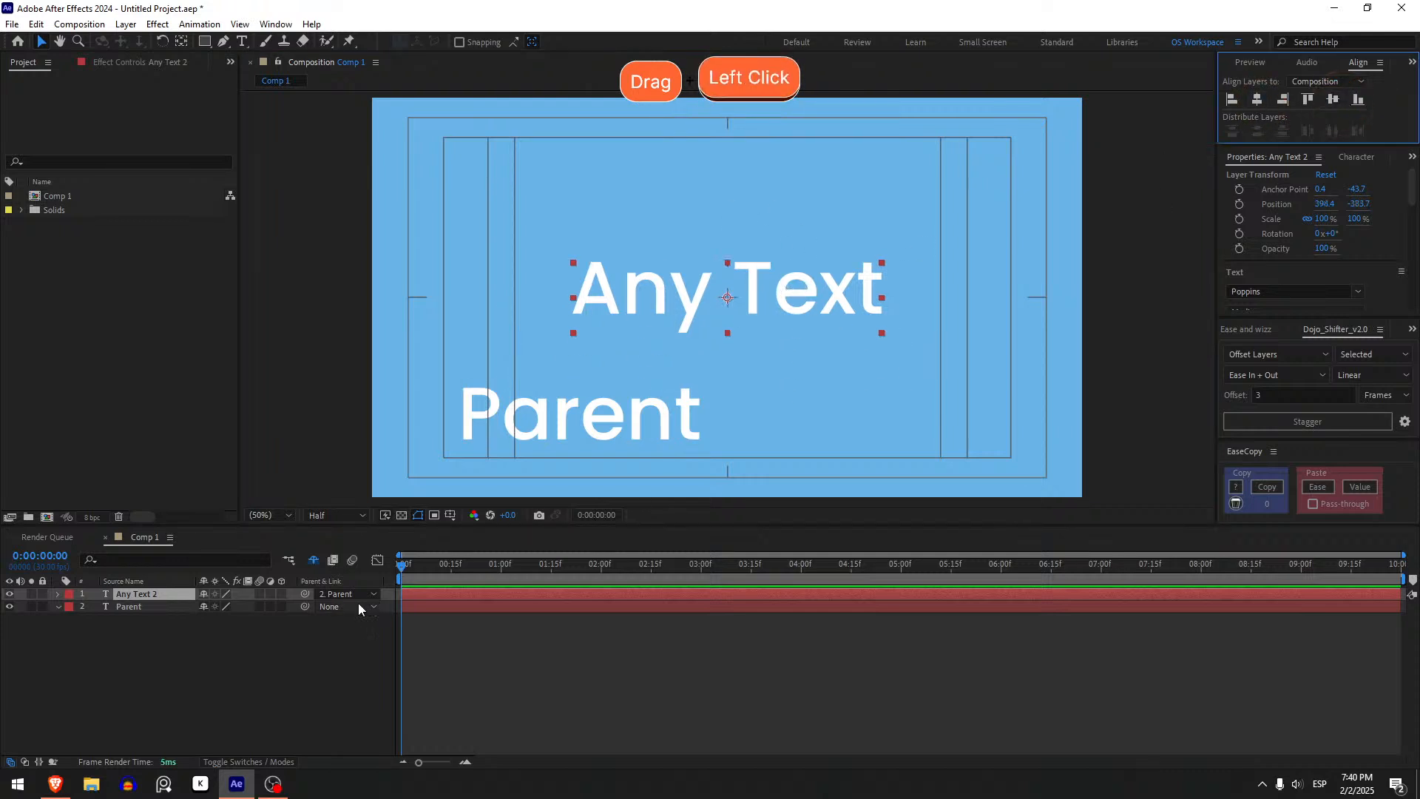
pyautogui.hotkey('ctrl', 'z')
pyautogui.hotkey('ctrl', 'z')
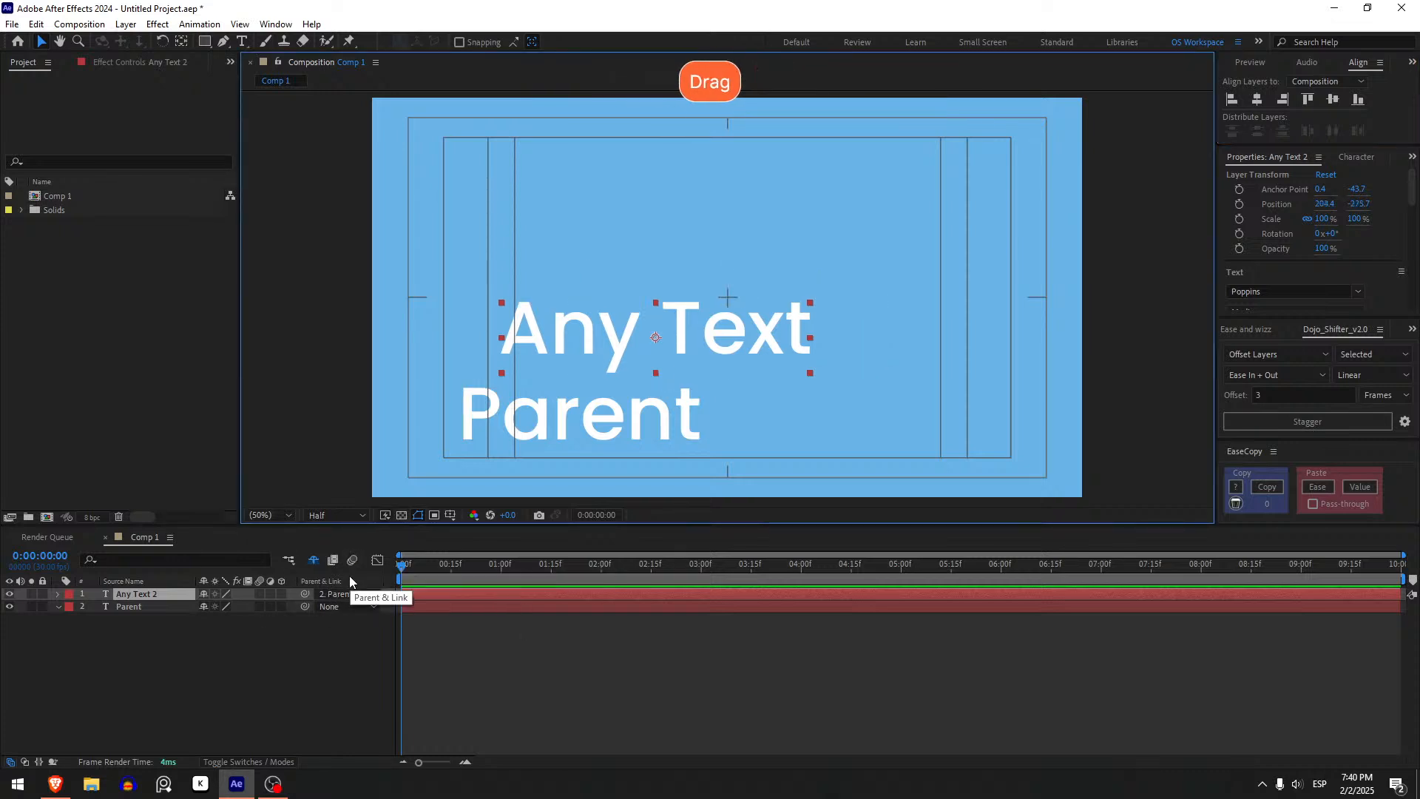
# Step: Move the "Parent" layer up and right to about 772, 792, and offset the "Any Text 2" layer above and right of it
pyautogui.click(166, 610)
pyautogui.click(617, 407)
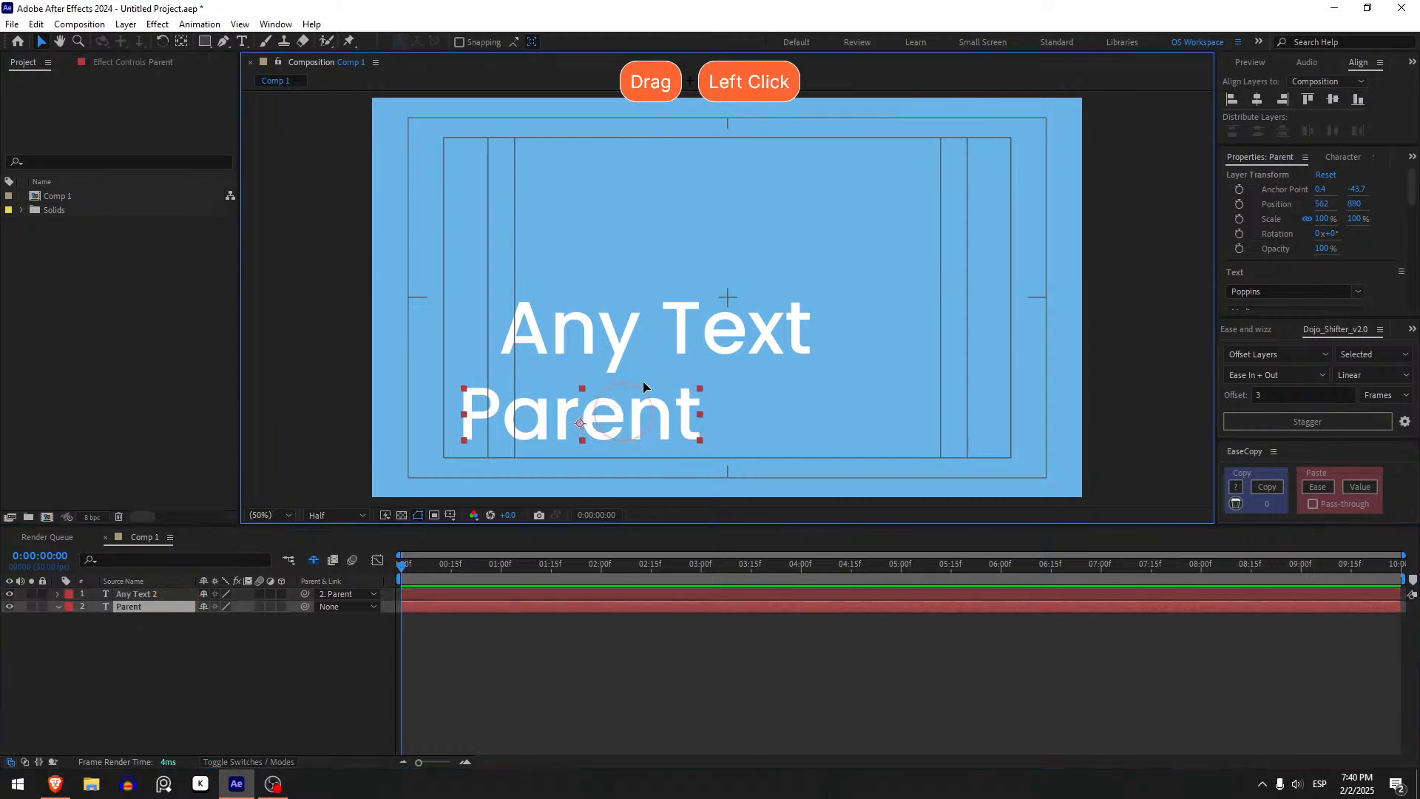
pyautogui.moveTo(643, 387)
pyautogui.mouseDown()
pyautogui.moveTo(666, 340)
pyautogui.moveTo(663, 406)
pyautogui.moveTo(654, 398)
pyautogui.mouseUp()
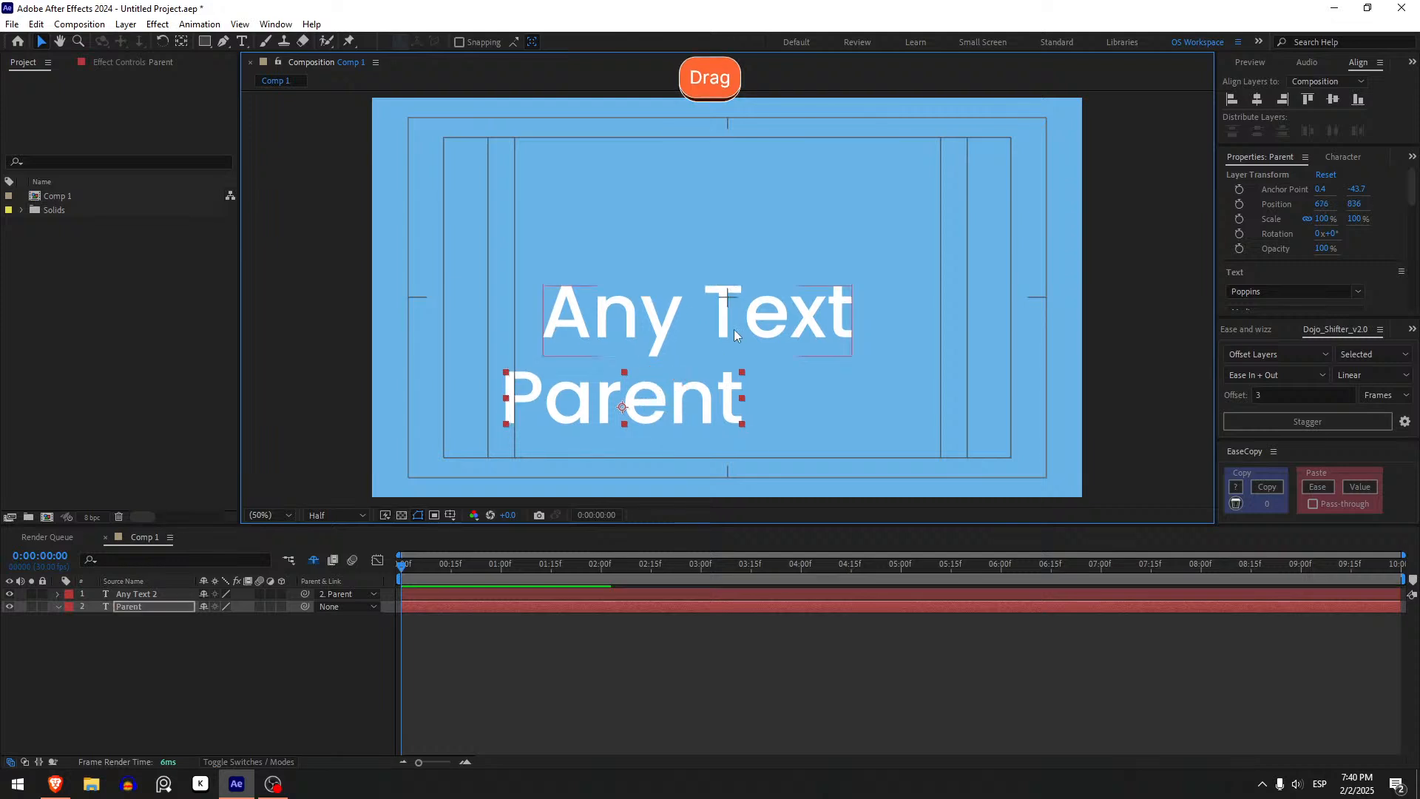
pyautogui.moveTo(734, 334); pyautogui.dragTo(803, 288)
pyautogui.moveTo(637, 401); pyautogui.dragTo(660, 381)
# Step: Set the "Any Text 2" layer's parent to None and select the "Parent" layer
pyautogui.click(341, 594)
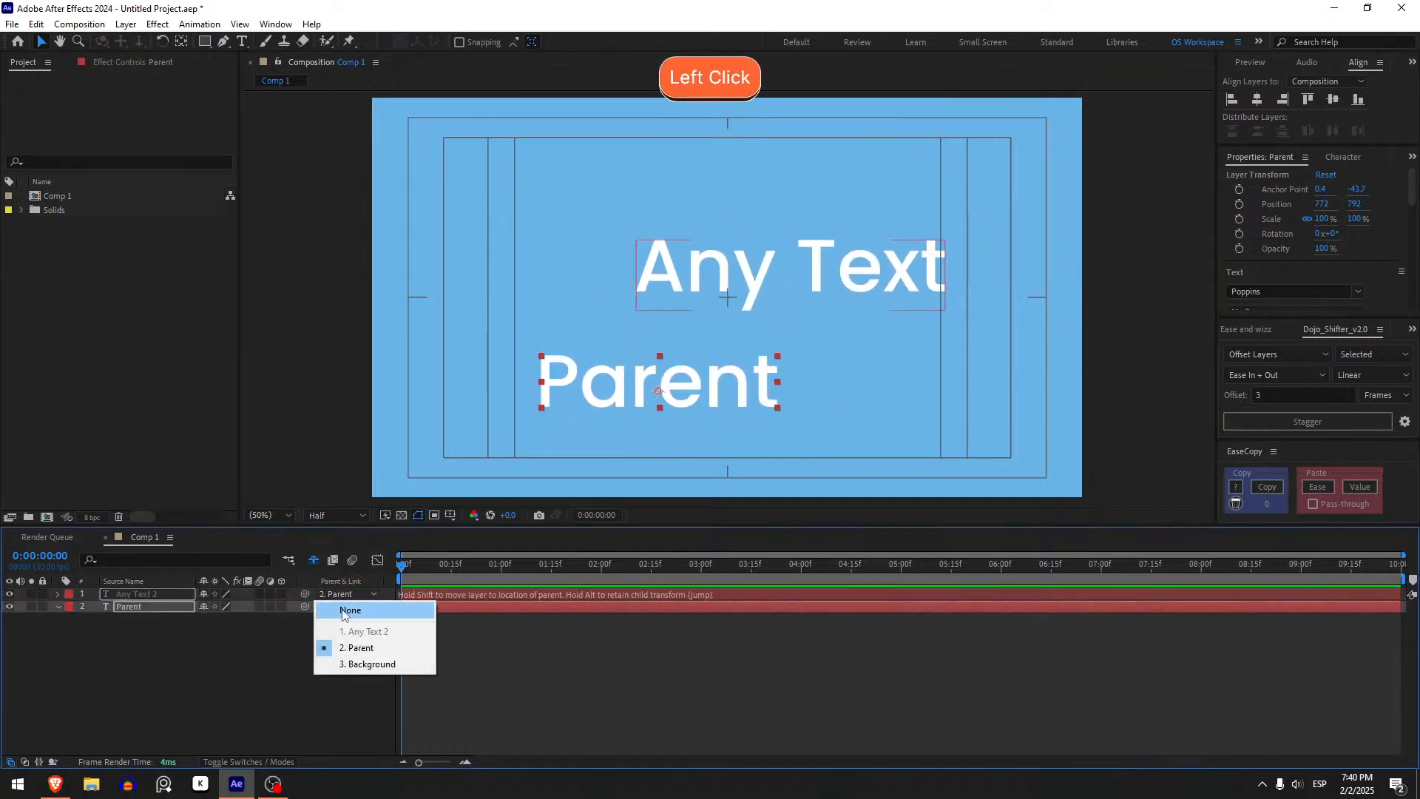
pyautogui.click(344, 612)
pyautogui.click(136, 630)
pyautogui.click(126, 607)
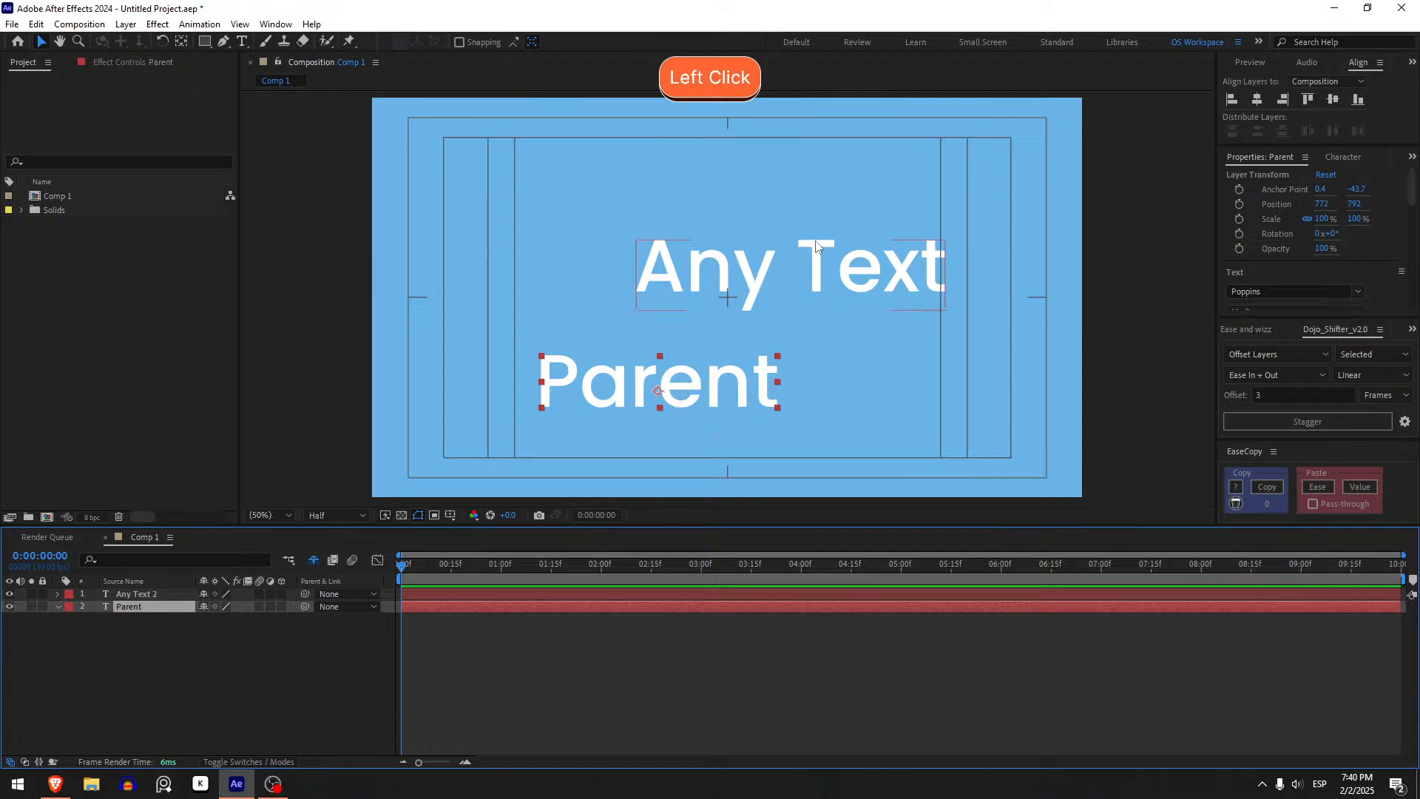
# Step: Move the "Any Text 2" layer to about 1096, 392, parent it to "Parent" so it jumps to the parent's location, and undo the parenting
pyautogui.moveTo(816, 246); pyautogui.dragTo(762, 245)
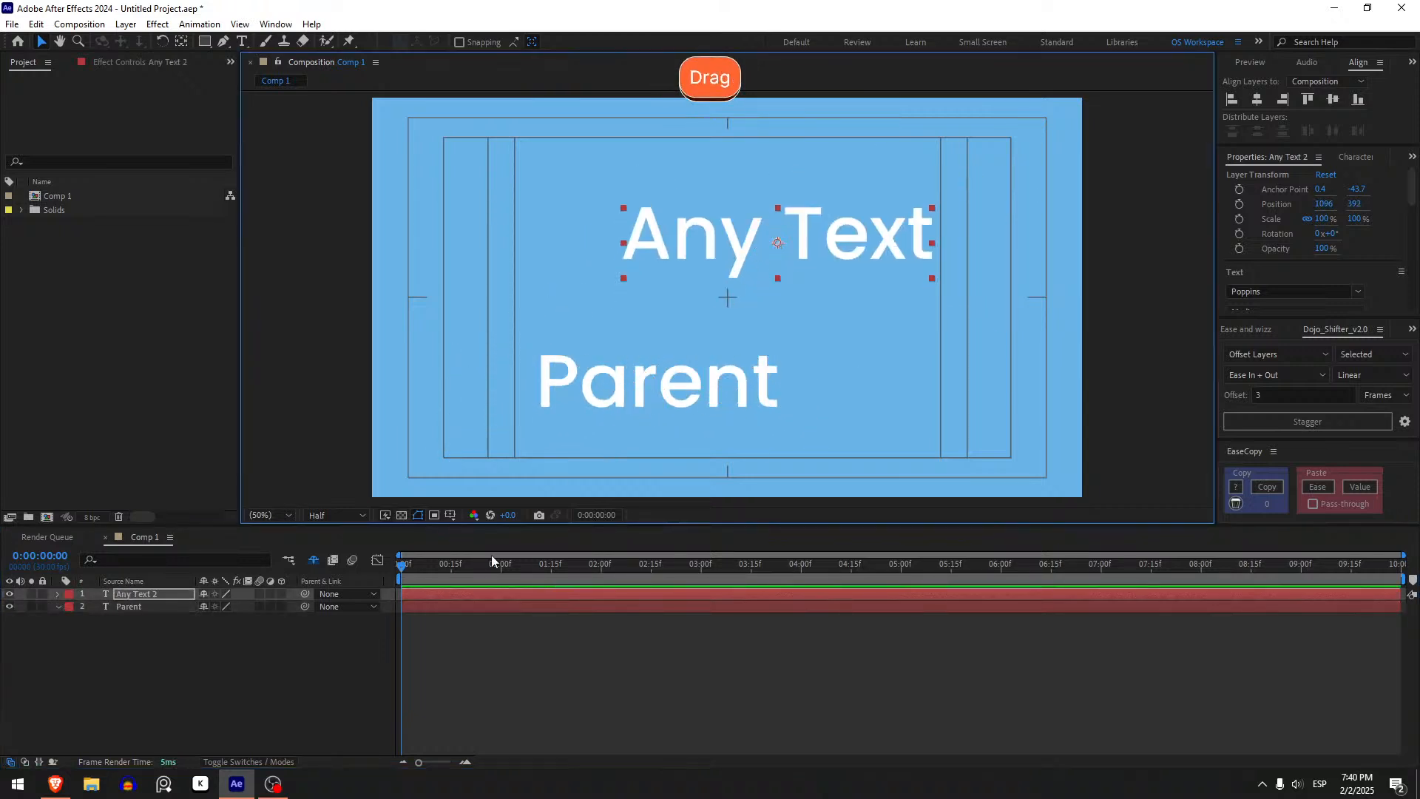
pyautogui.click(306, 596)
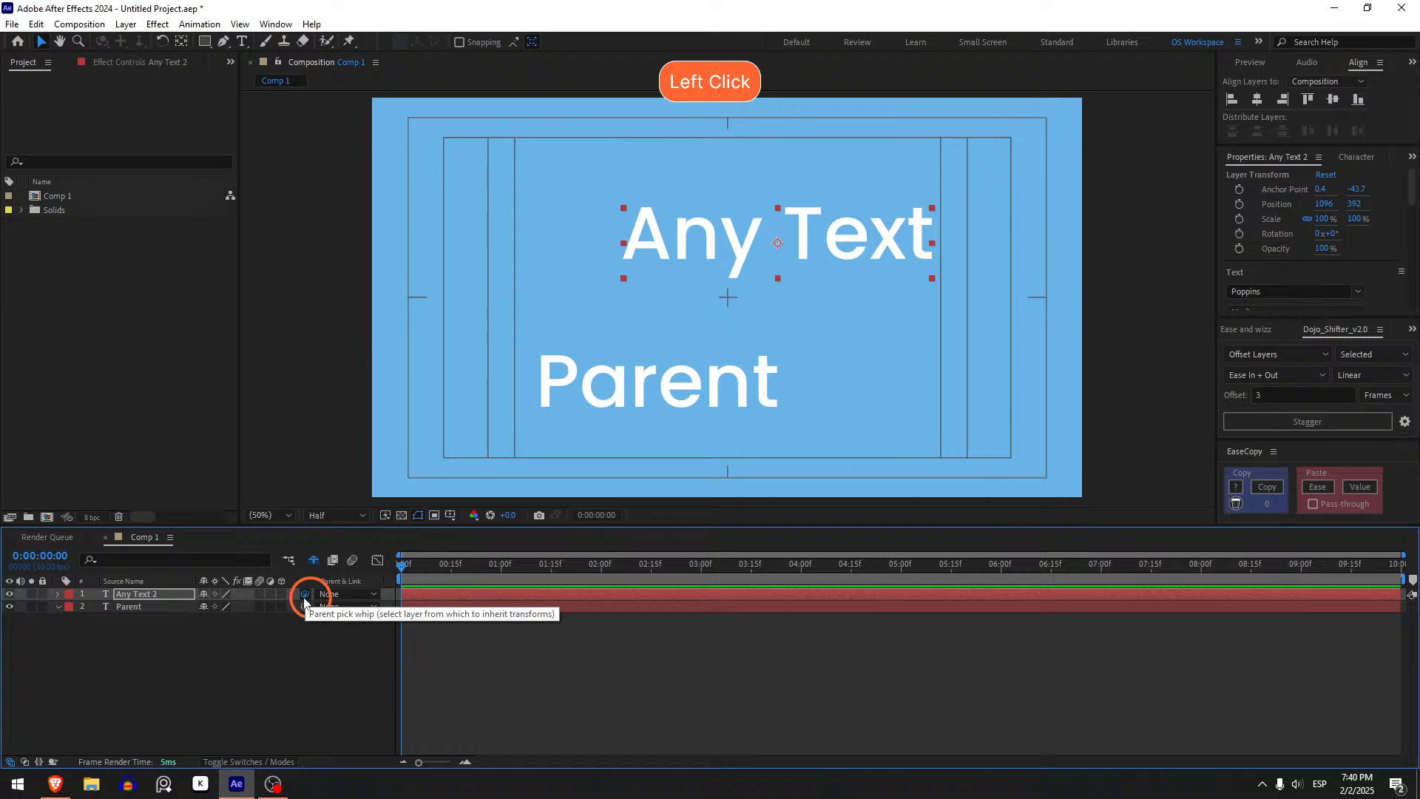
pyautogui.press('shift')
pyautogui.moveTo(285, 601); pyautogui.dragTo(147, 608)
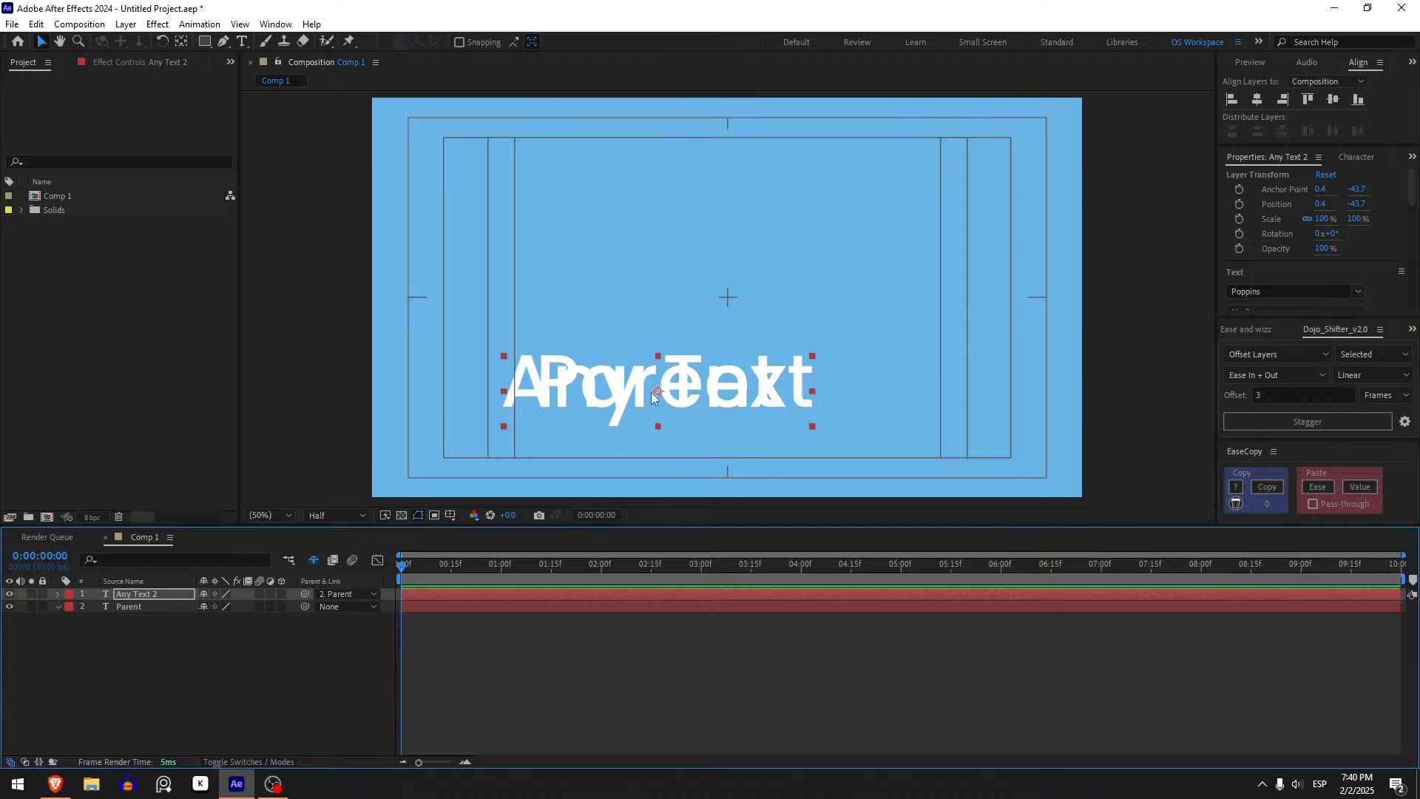
pyautogui.hotkey('ctrl', 'z')
# Step: Choose "Parent" as the parent of "Any Text 2" with the jump-to-parent behavior, and undo both the parenting and the layer's last move
pyautogui.click(351, 595)
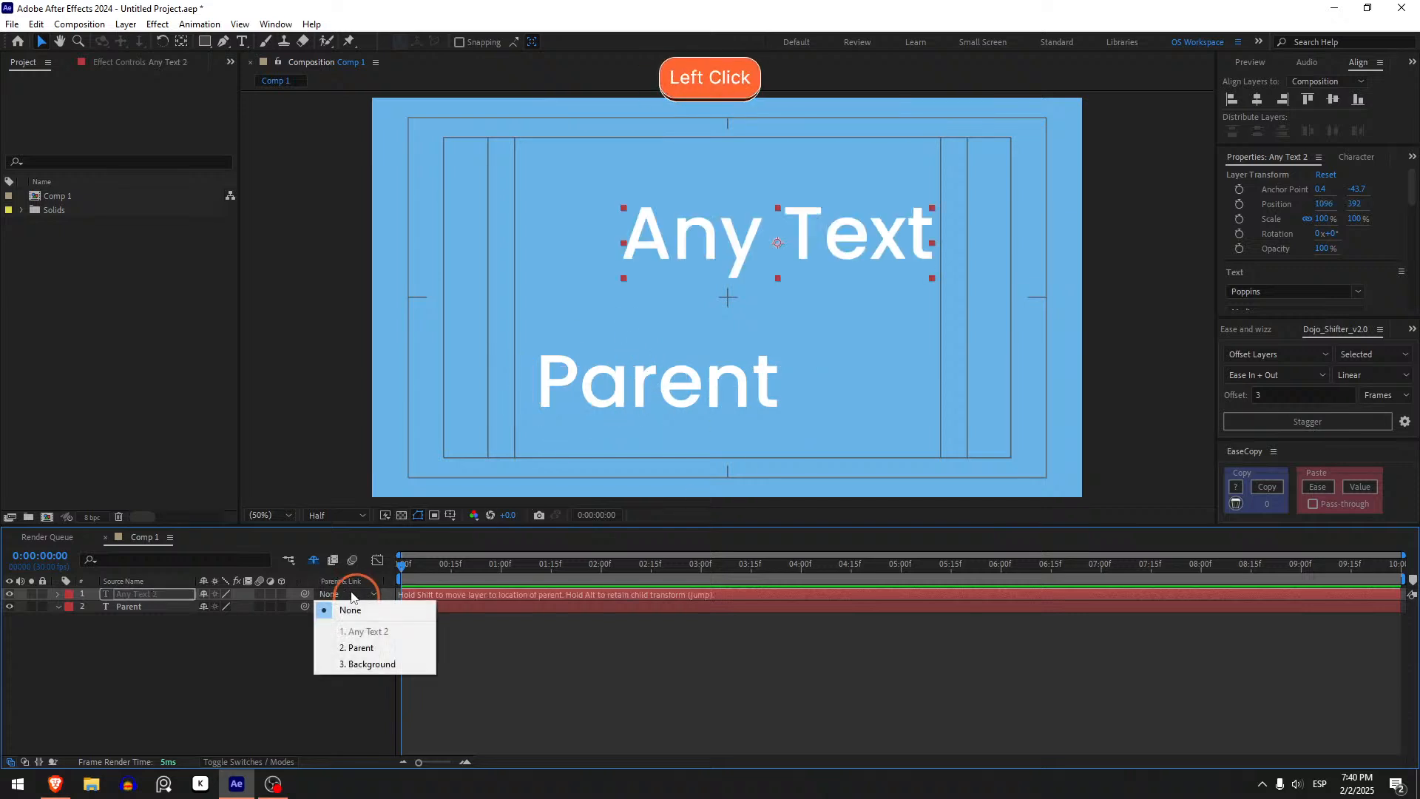
pyautogui.keyDown('shift'); pyautogui.click(361, 647); pyautogui.keyUp('shift')
pyautogui.hotkey('ctrl', 'z')
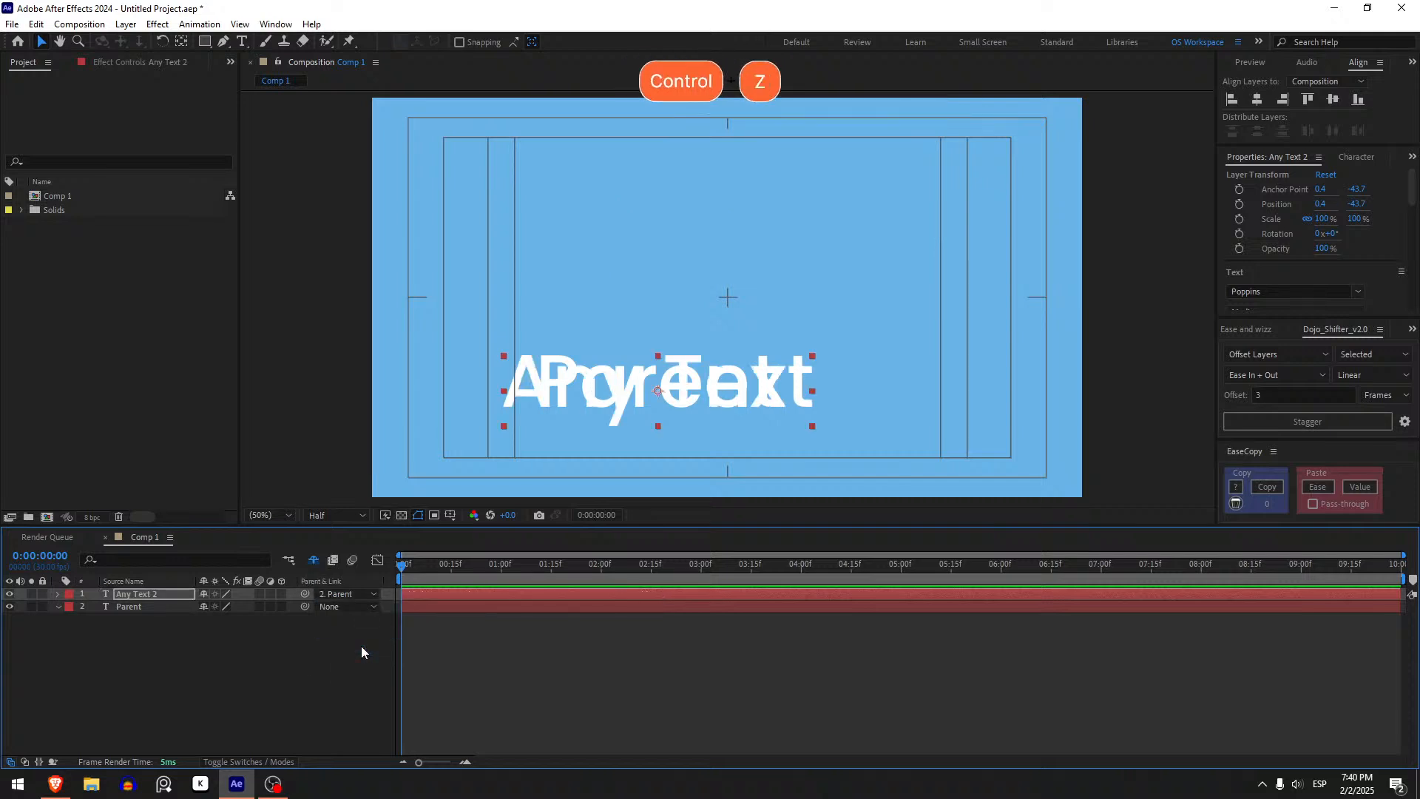
pyautogui.hotkey('ctrl', 'z')
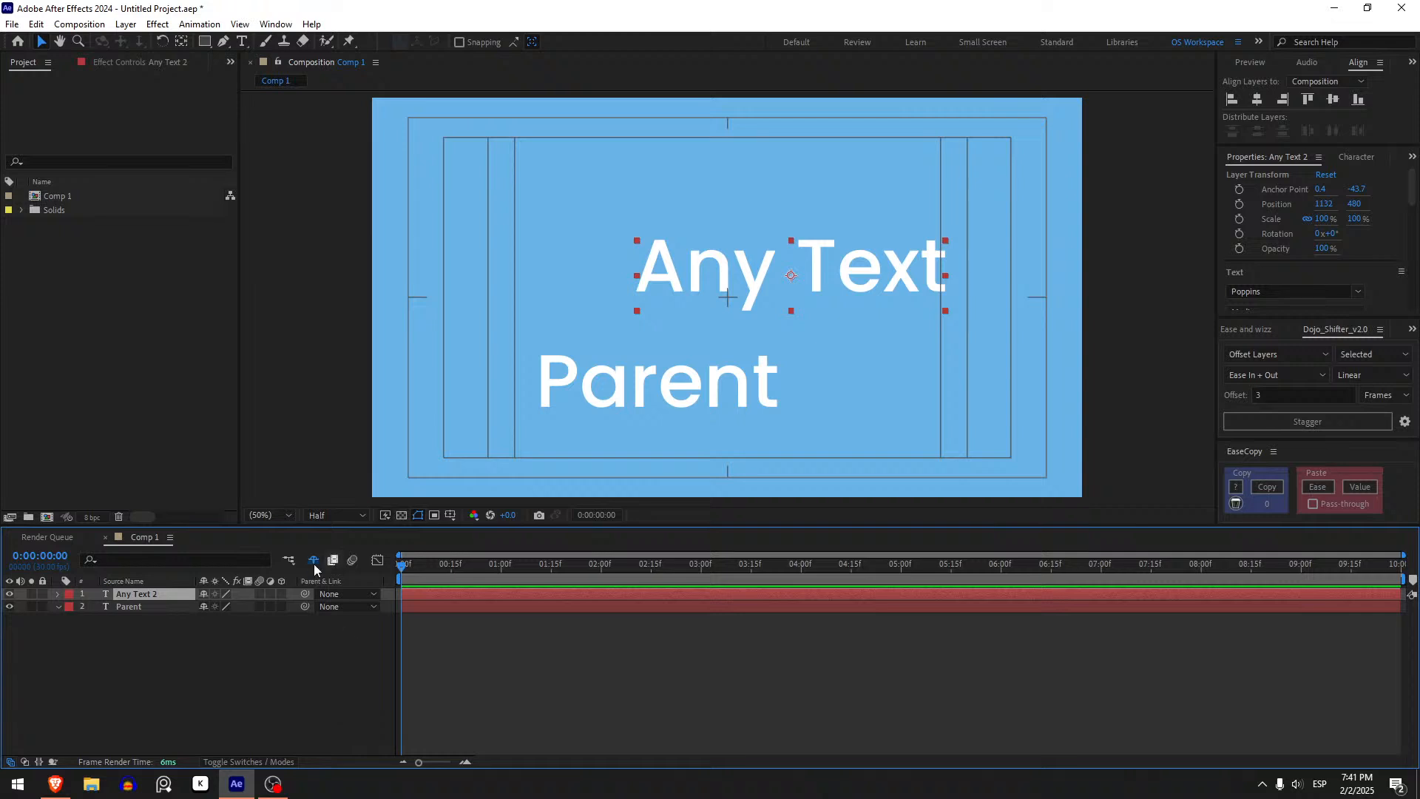
# Step: Delete the "Any Text 2" and "Parent" text layers from the composition
pyautogui.click(164, 592)
pyautogui.press('Delete')
pyautogui.click(157, 596)
pyautogui.press('Delete')
pyautogui.click(172, 102)
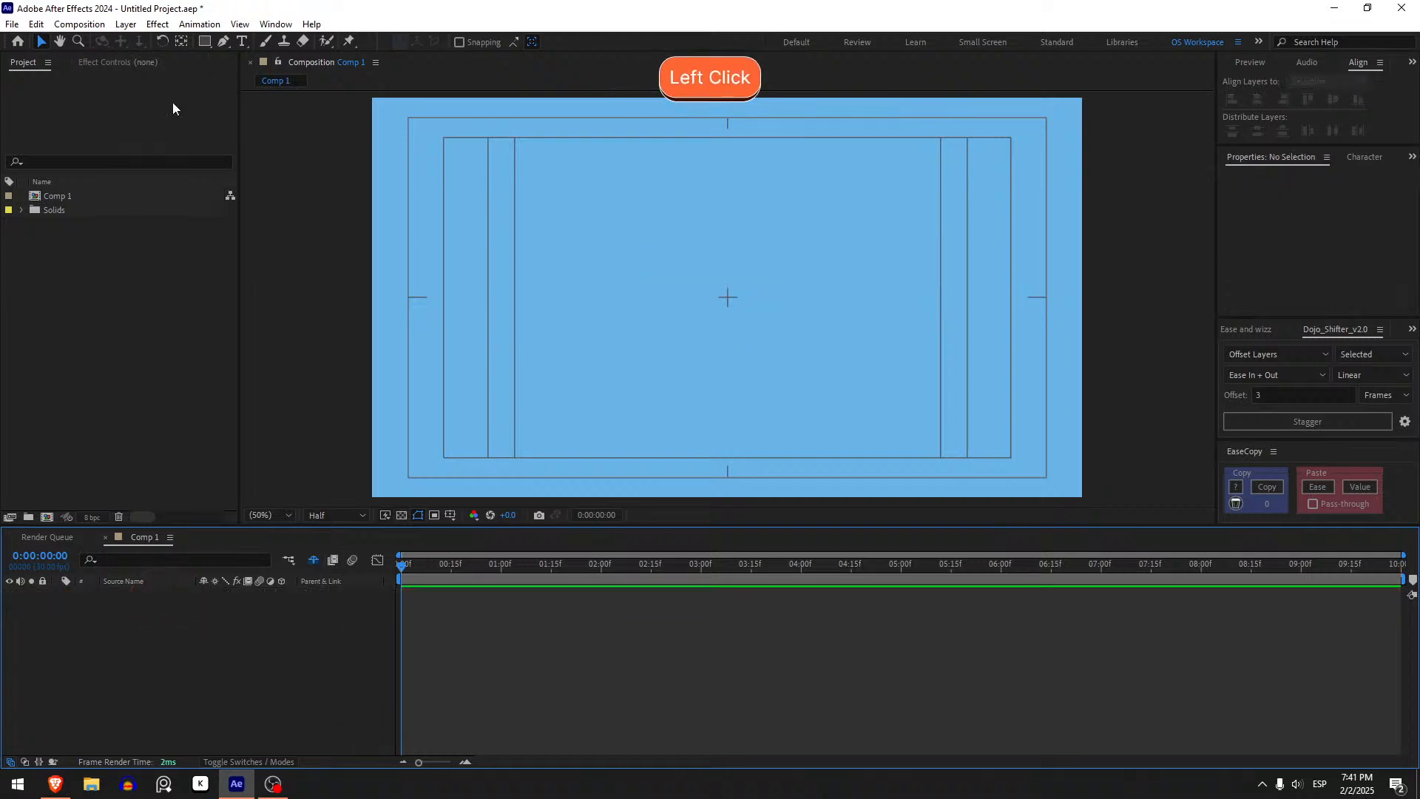
# Step: Draw a white rectangle on a new shape layer near the composition's center and move the layer up and left to about 728, 440
pyautogui.click(205, 41)
pyautogui.moveTo(641, 227)
pyautogui.mouseDown()
pyautogui.moveTo(751, 352)
pyautogui.moveTo(769, 344)
pyautogui.moveTo(767, 329)
pyautogui.moveTo(733, 340)
pyautogui.moveTo(767, 346)
pyautogui.mouseUp()
pyautogui.press('v')
pyautogui.click(151, 597)
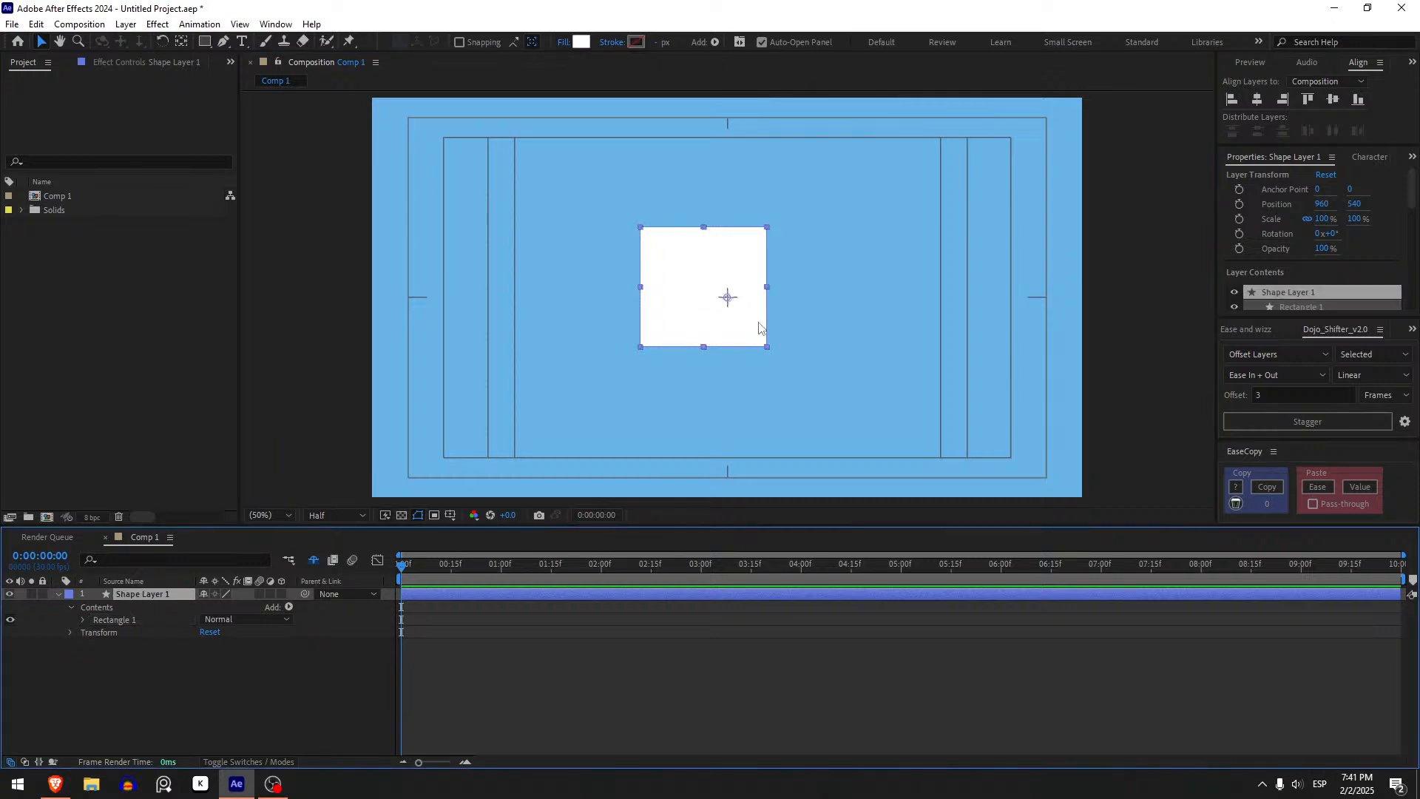
pyautogui.moveTo(748, 324); pyautogui.dragTo(670, 286)
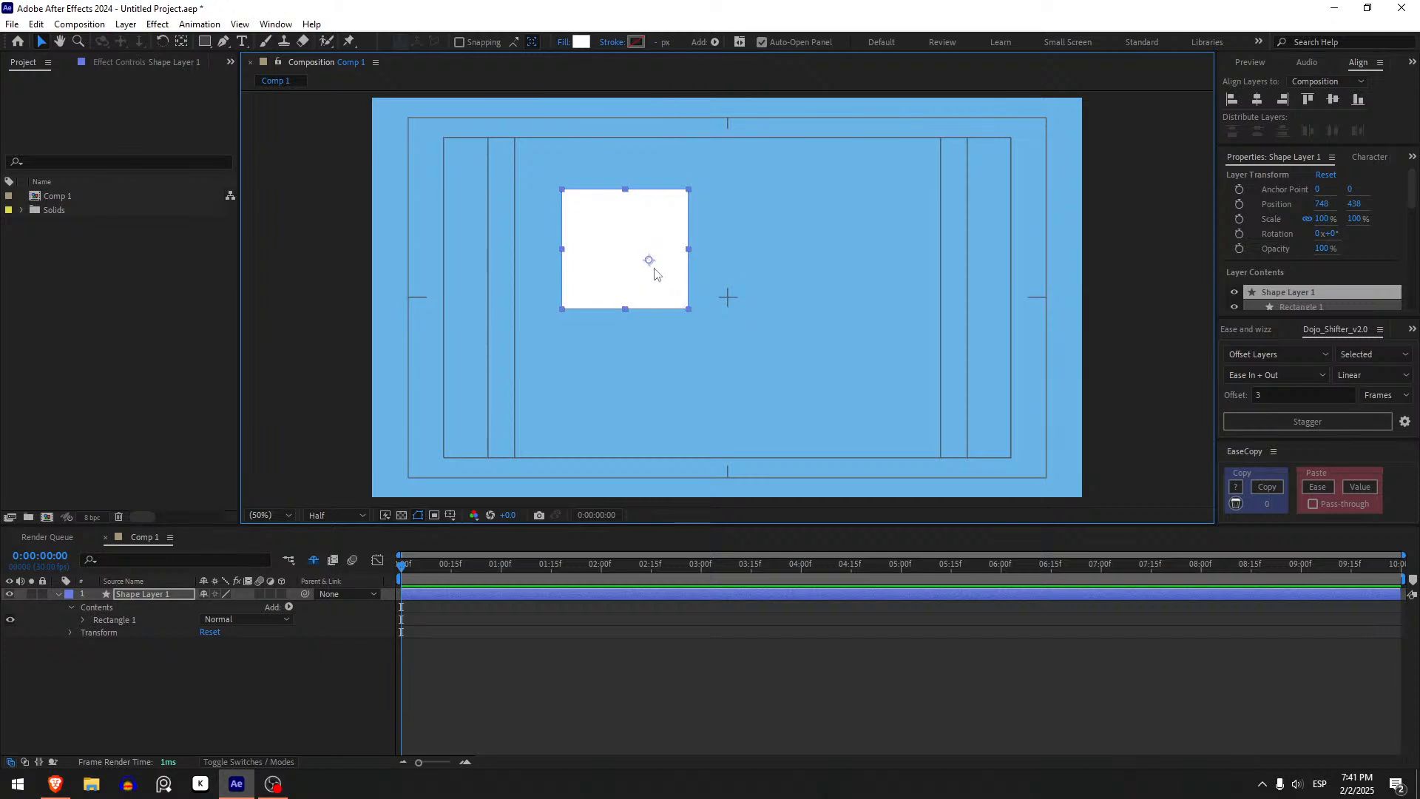
pyautogui.moveTo(654, 275); pyautogui.dragTo(644, 263)
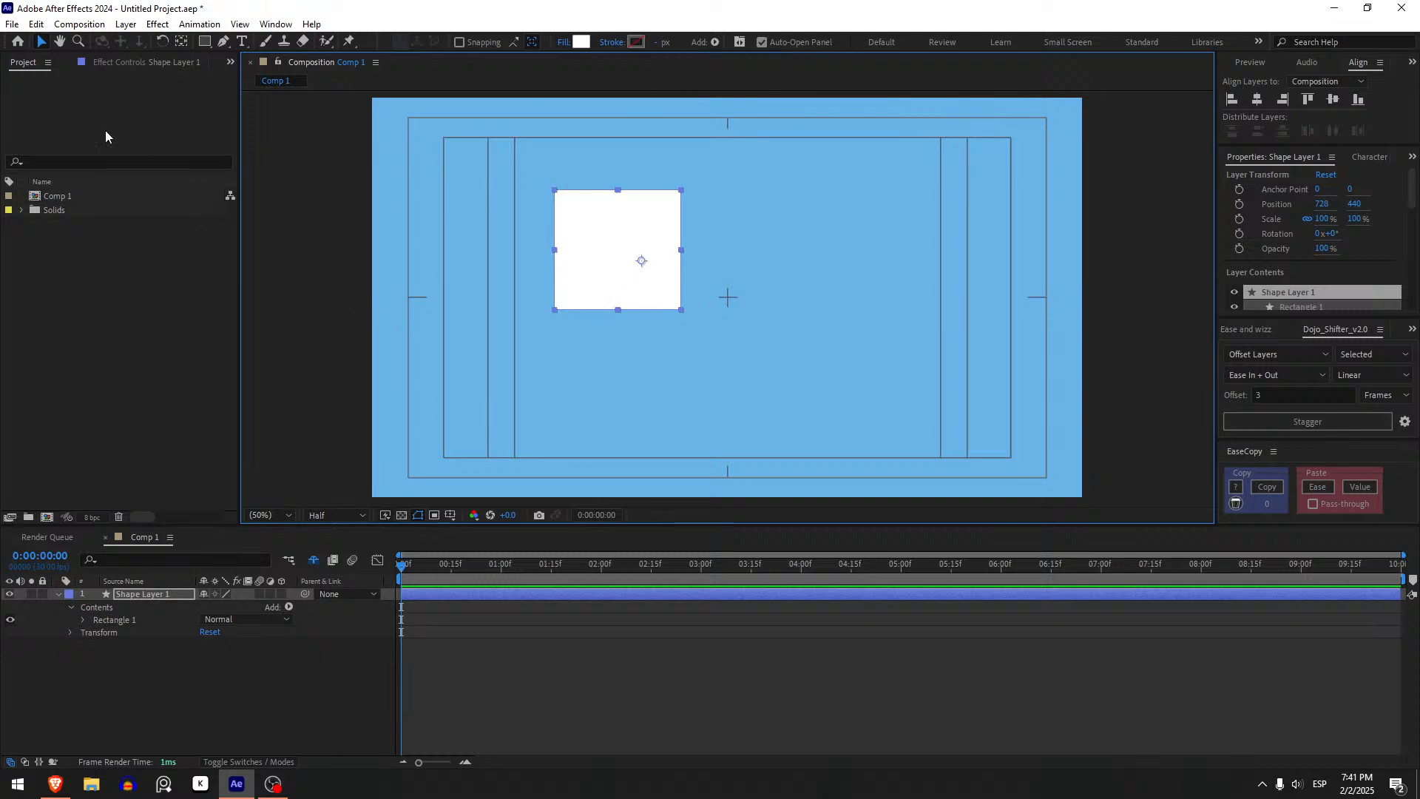
# Step: Enable "Center Anchor Point in New Shape Layers" in the General preferences
pyautogui.click(36, 24)
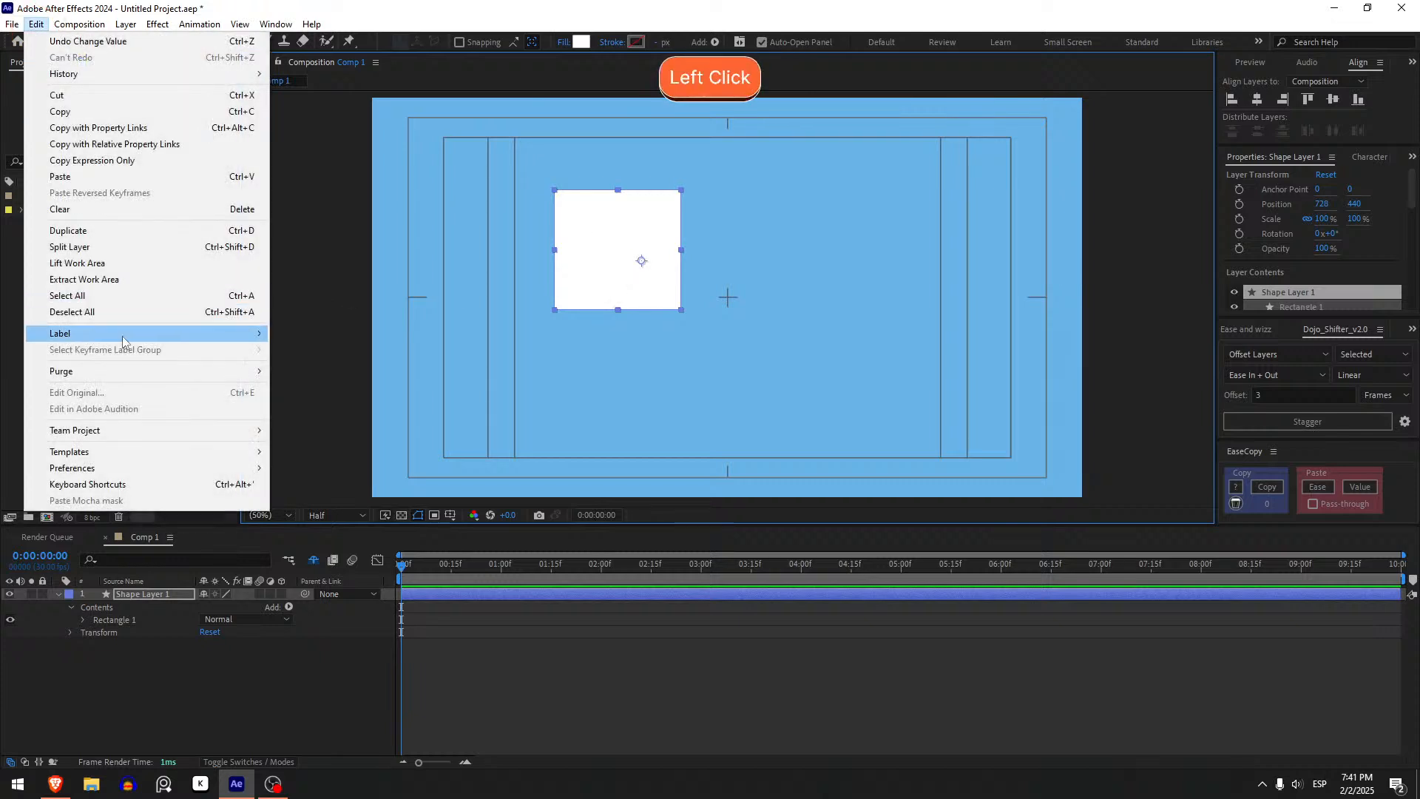
pyautogui.moveTo(94, 475)
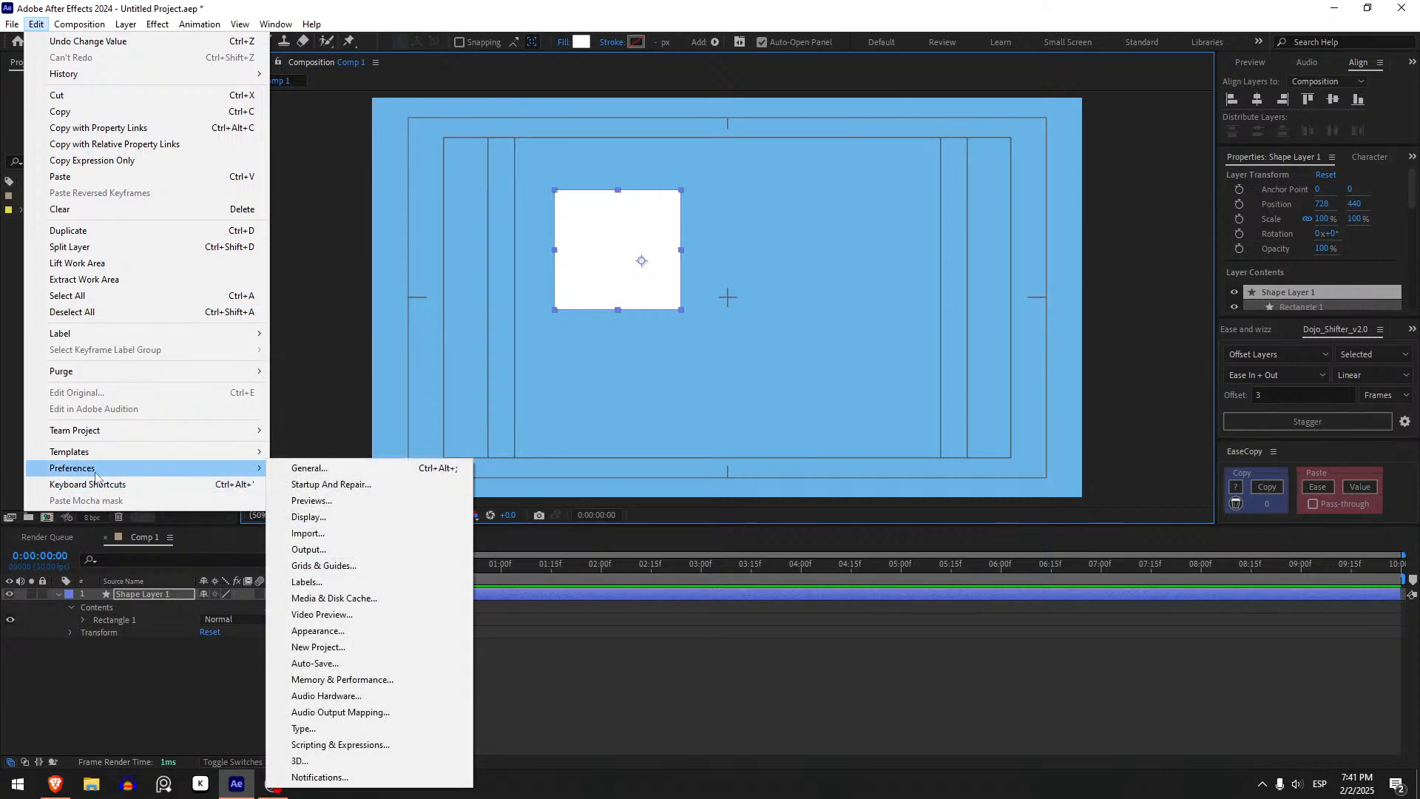
pyautogui.click(458, 467)
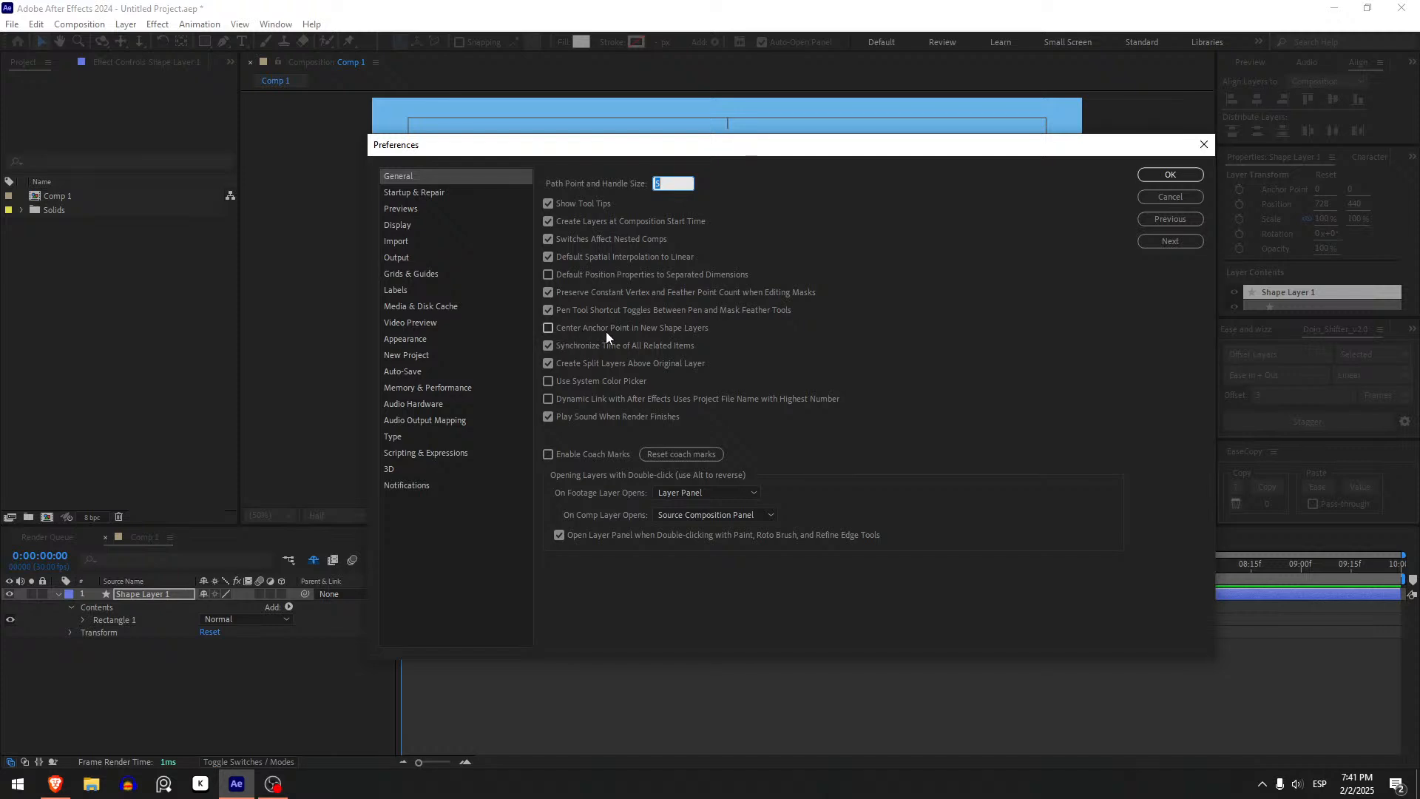
pyautogui.click(640, 330)
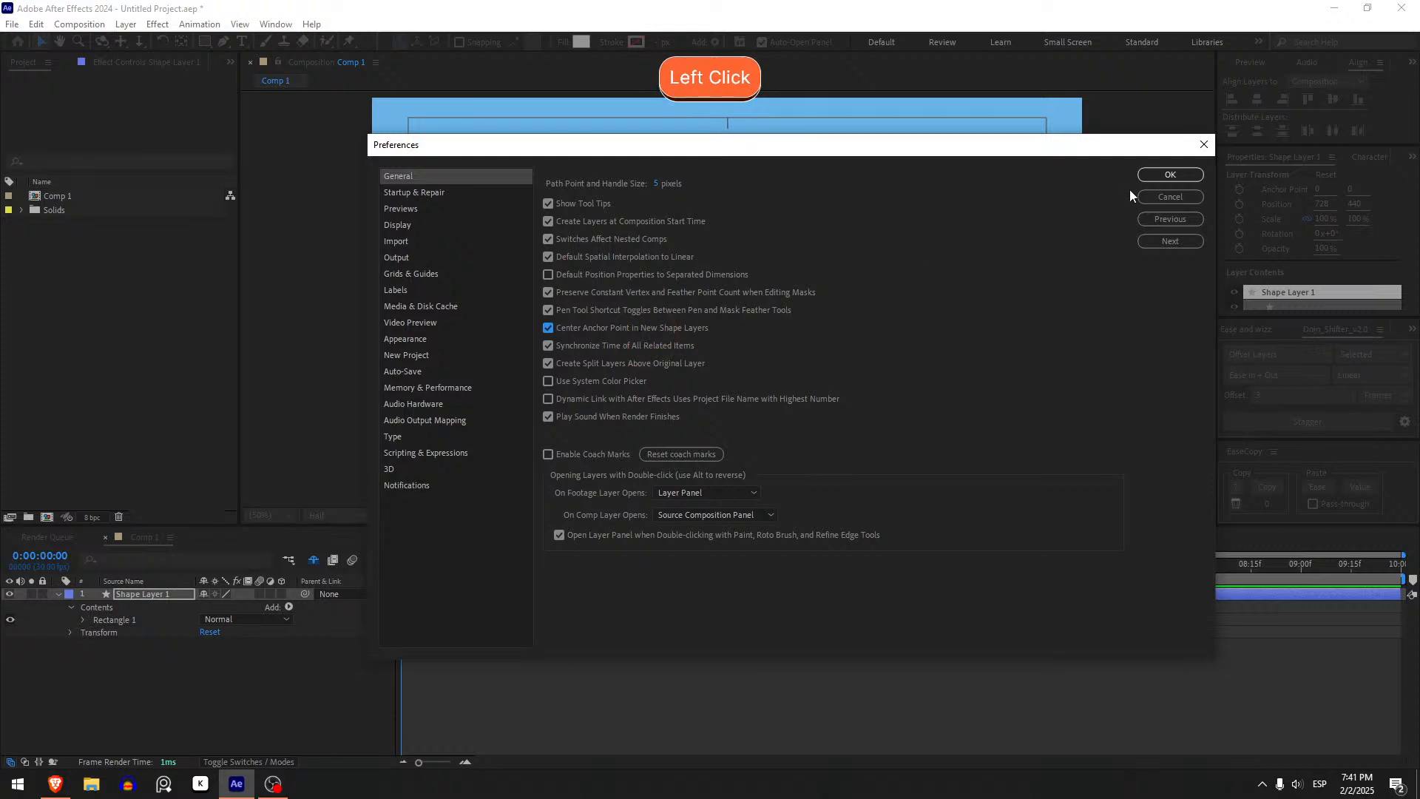
pyautogui.click(1155, 179)
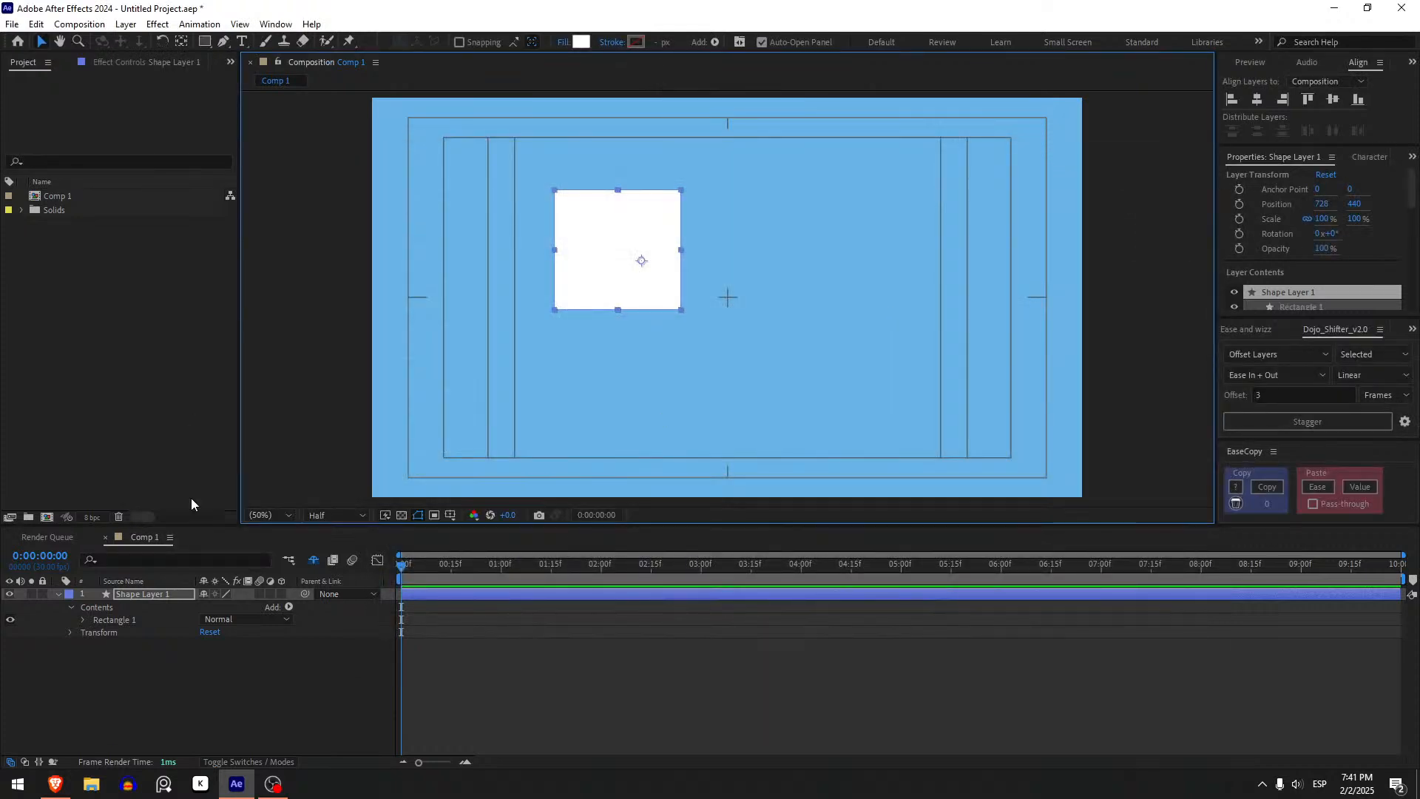
# Step: With no layer selected, draw a second rectangle on a new shape layer in the composition's upper right, centered at about 1321, 375
pyautogui.click(185, 653)
pyautogui.click(204, 41)
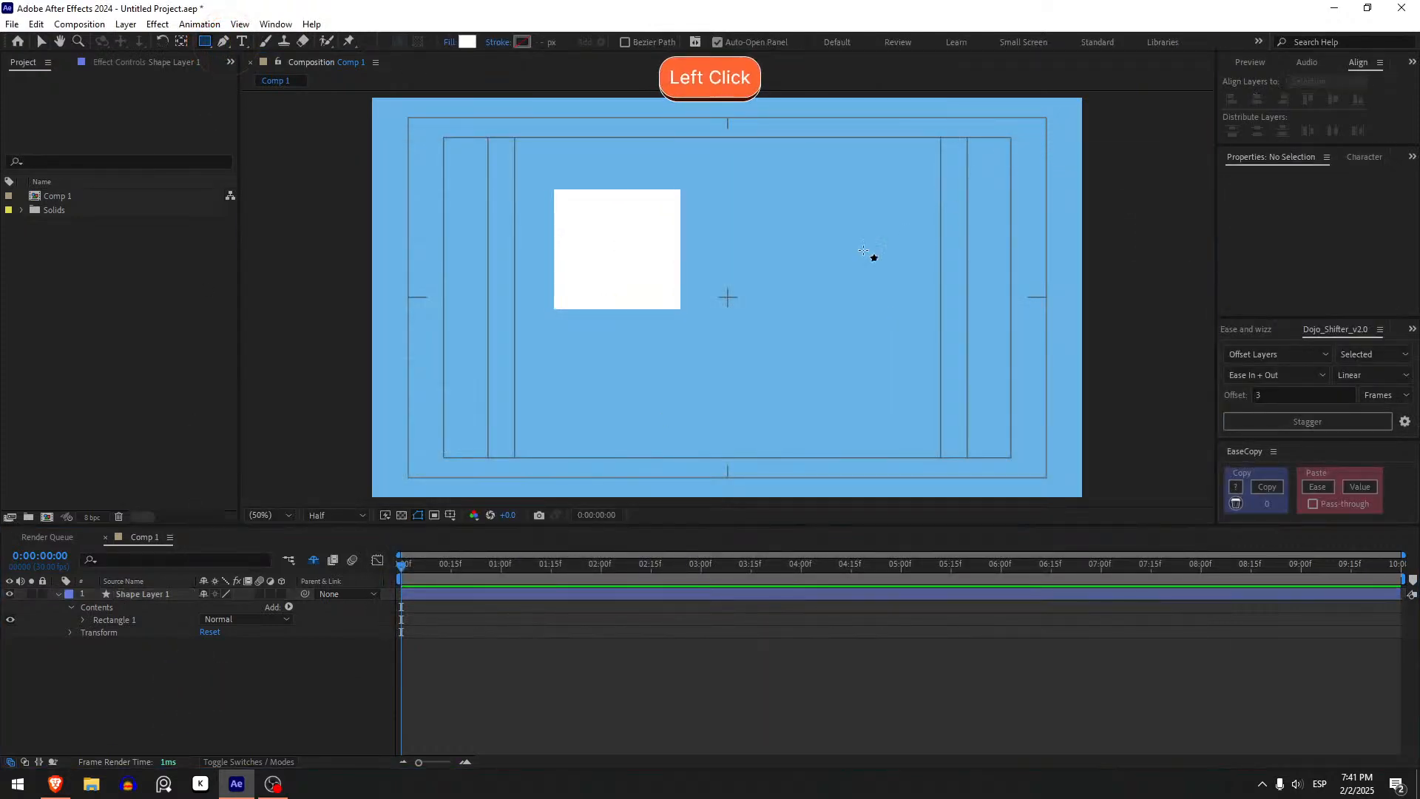
pyautogui.moveTo(805, 180)
pyautogui.mouseDown()
pyautogui.moveTo(913, 260)
pyautogui.moveTo(921, 294)
pyautogui.mouseUp()
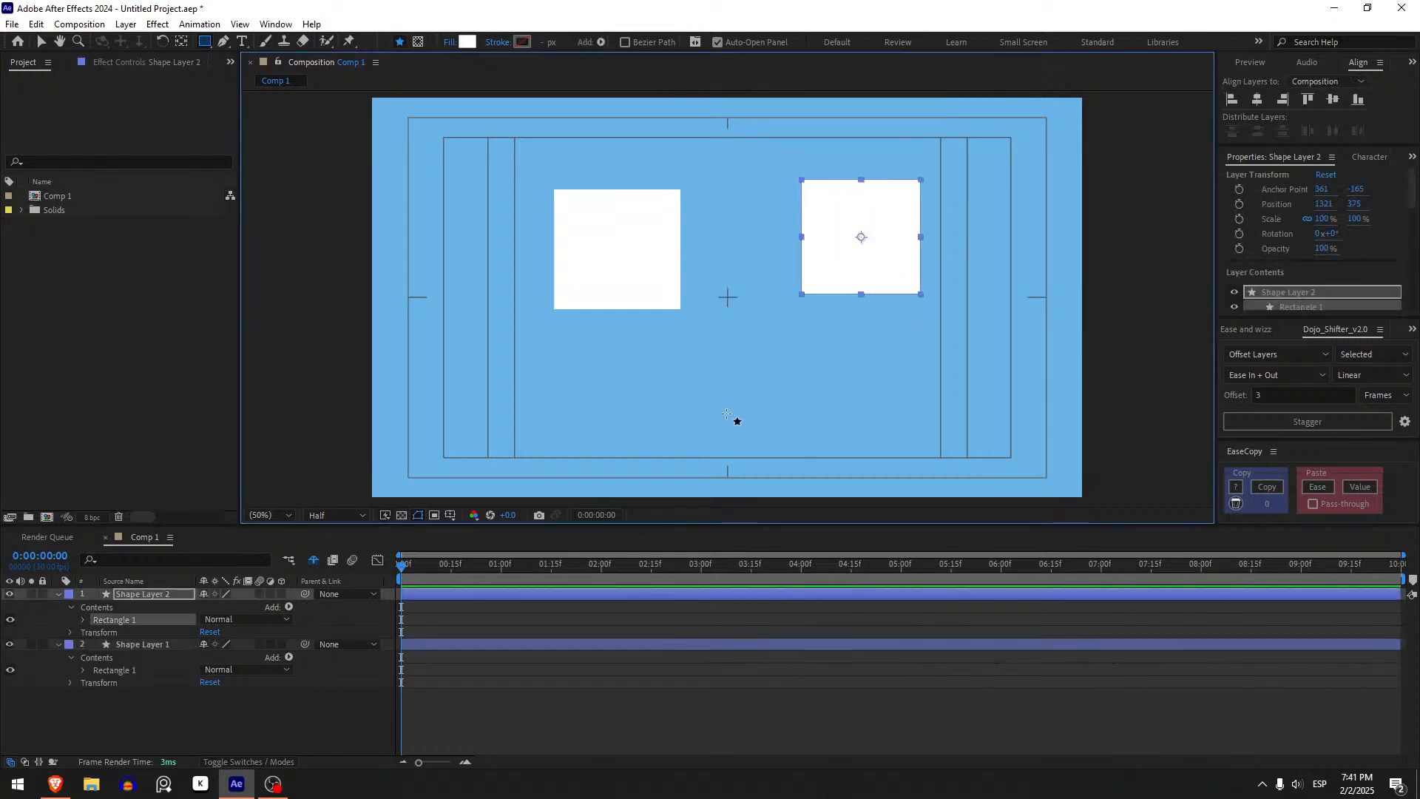
# Step: Draw an ellipse inside the second shape layer, below the first rectangle, and undo both the ellipse and the second rectangle
pyautogui.moveTo(205, 42); pyautogui.dragTo(241, 77)
pyautogui.moveTo(597, 437); pyautogui.dragTo(707, 341)
pyautogui.click(131, 593)
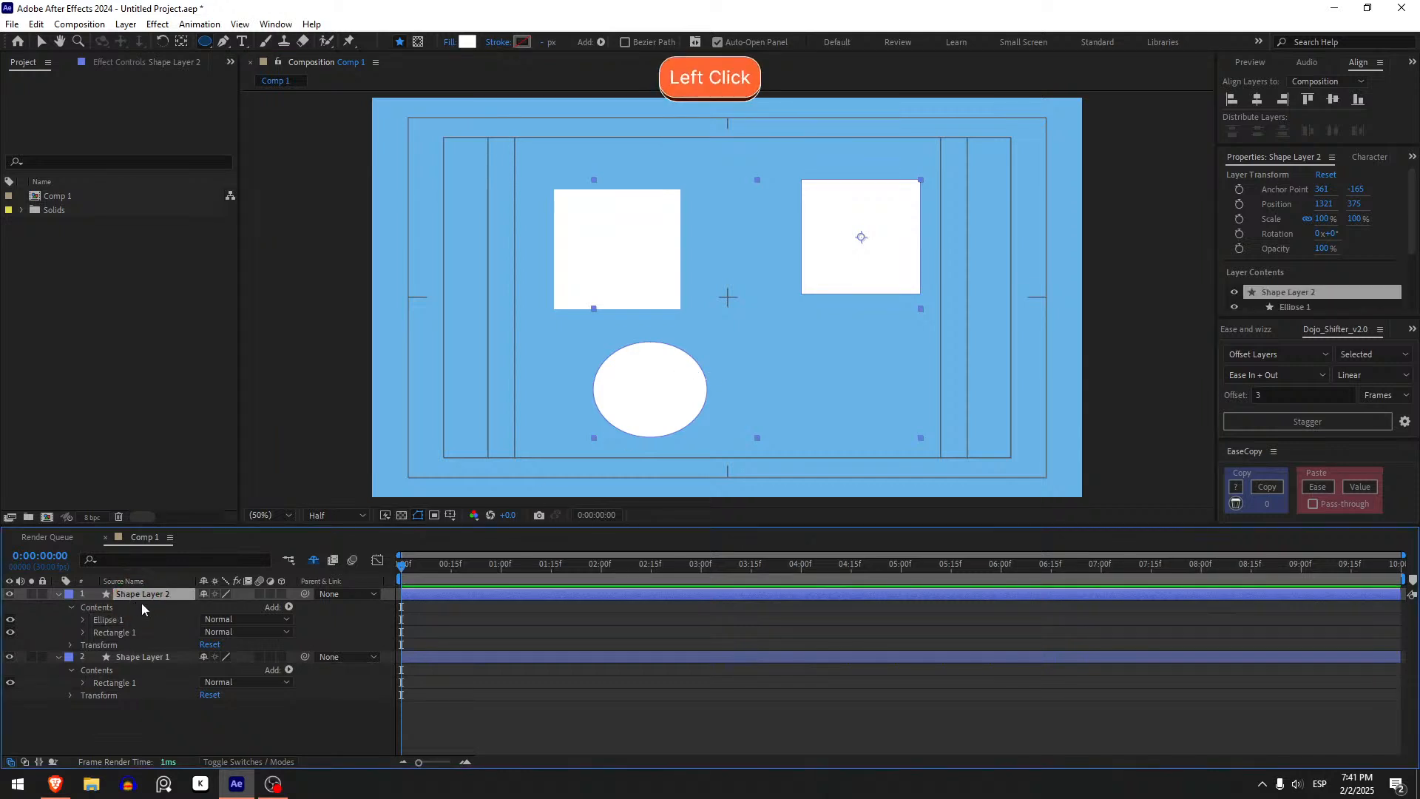
pyautogui.hotkey('ctrl', 'z')
pyautogui.hotkey('ctrl', 'z')
# Step: With no layer selected, draw an ellipse on a new shape layer centered at about 1330, 623, and undo it
pyautogui.click(127, 128)
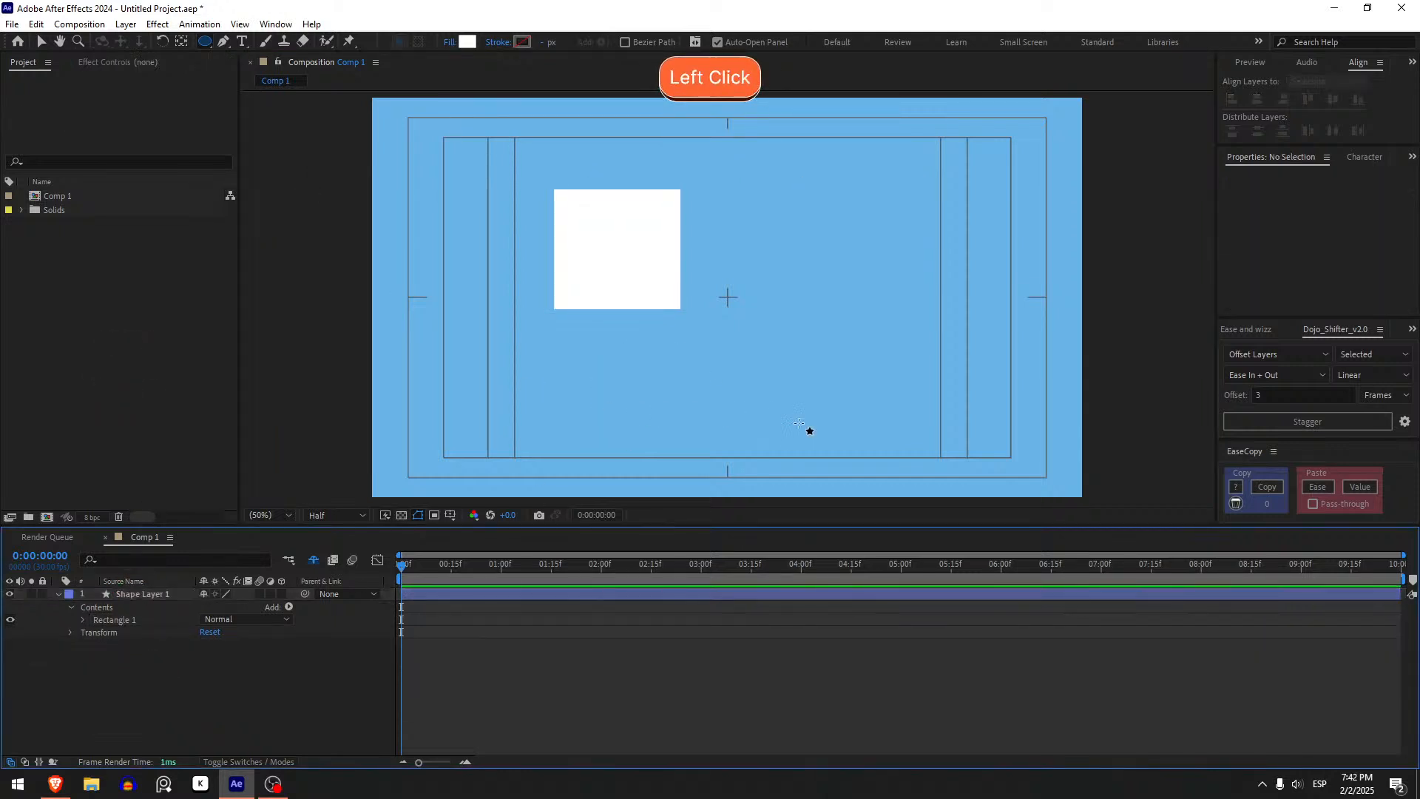
pyautogui.moveTo(803, 399); pyautogui.dragTo(928, 257)
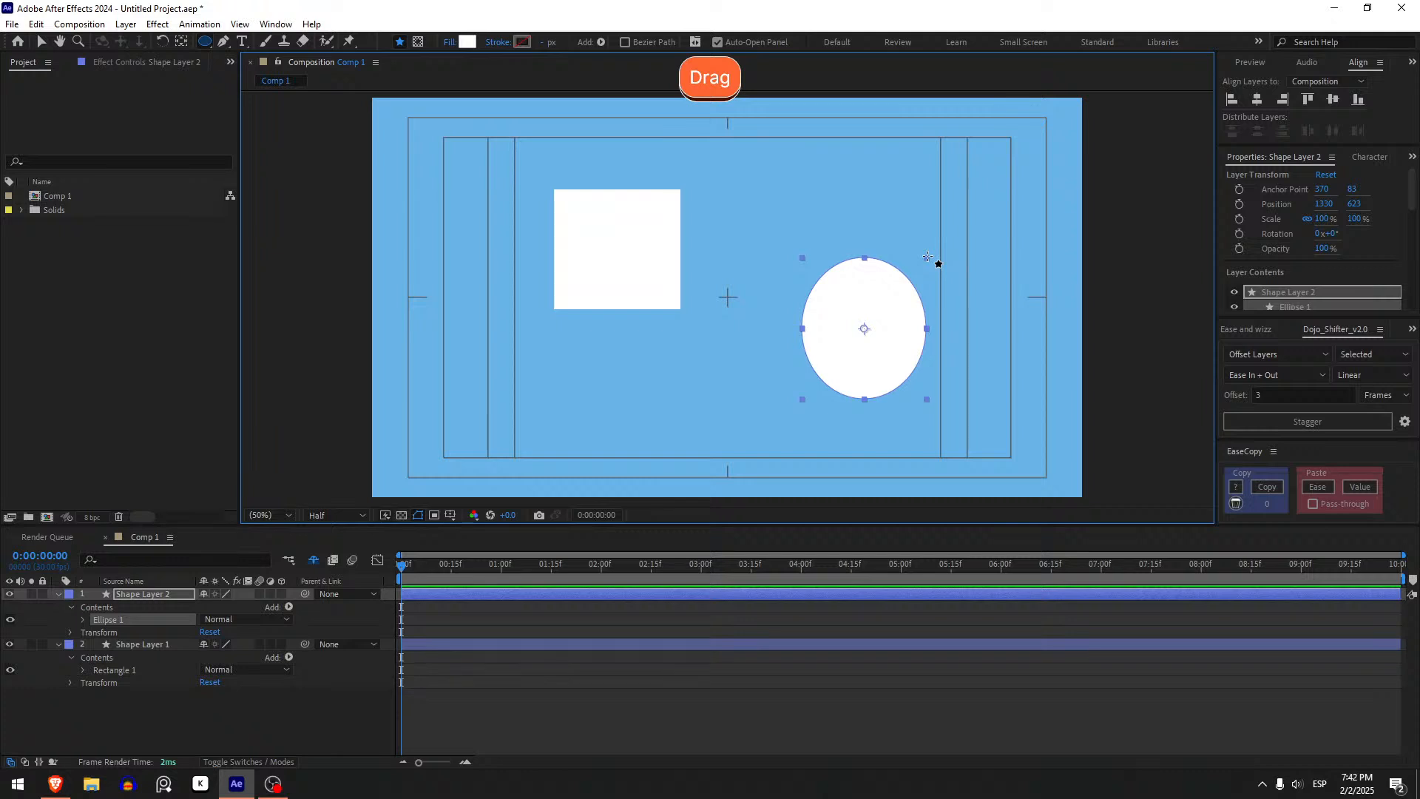
pyautogui.hotkey('ctrl', 'z')
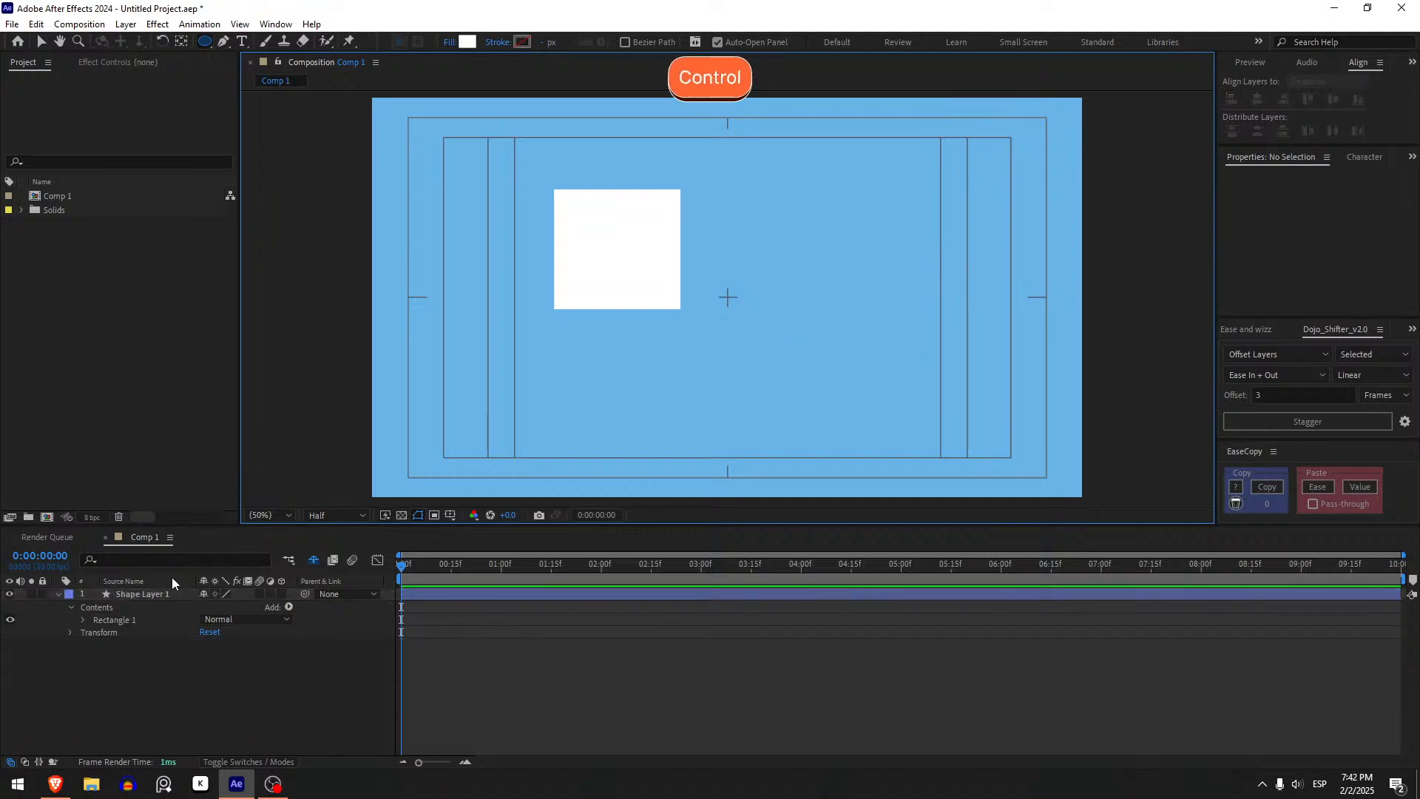